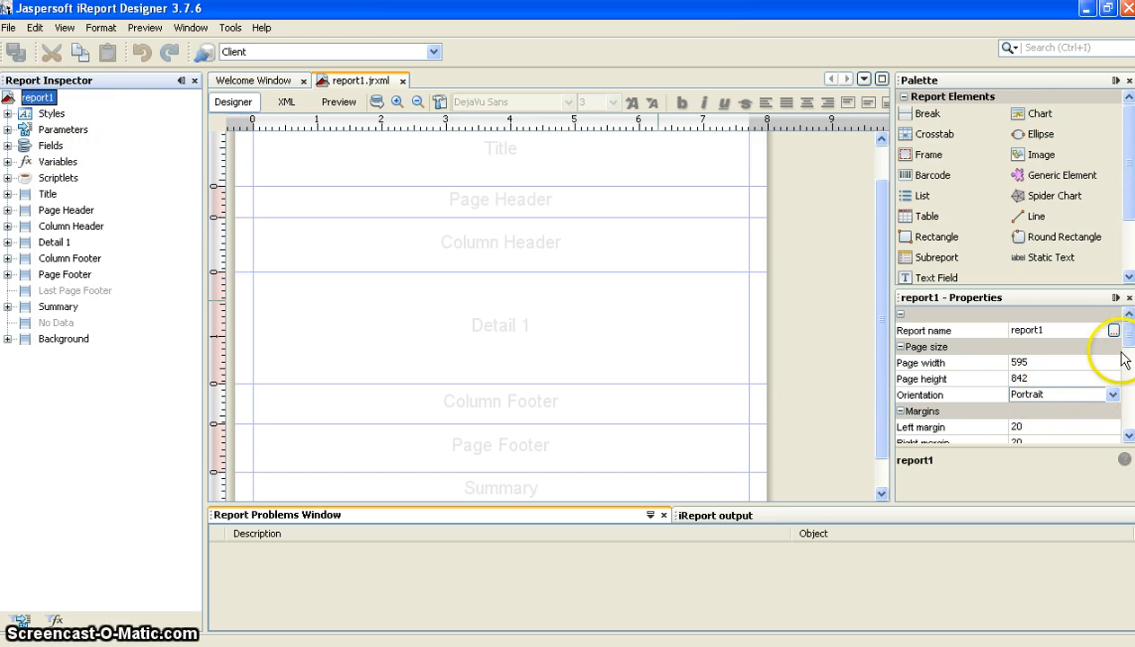
Review the report1 properties from page size to imports, plus the Styles, Parameters, Page Header and Detail 1 nodes of the report structure.
{"action": "left_click_drag", "start_coordinate": [1129, 334], "coordinate": [1129, 430]}
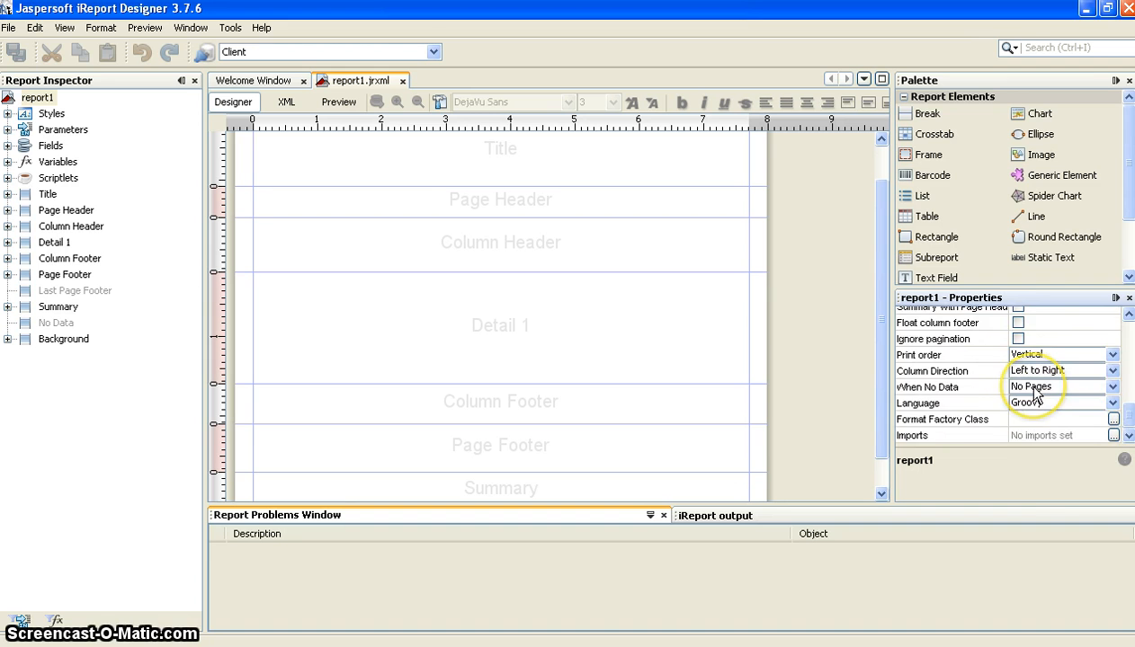
{"action": "scroll", "coordinate": [1034, 391], "scroll_direction": "up", "scroll_amount": 10}
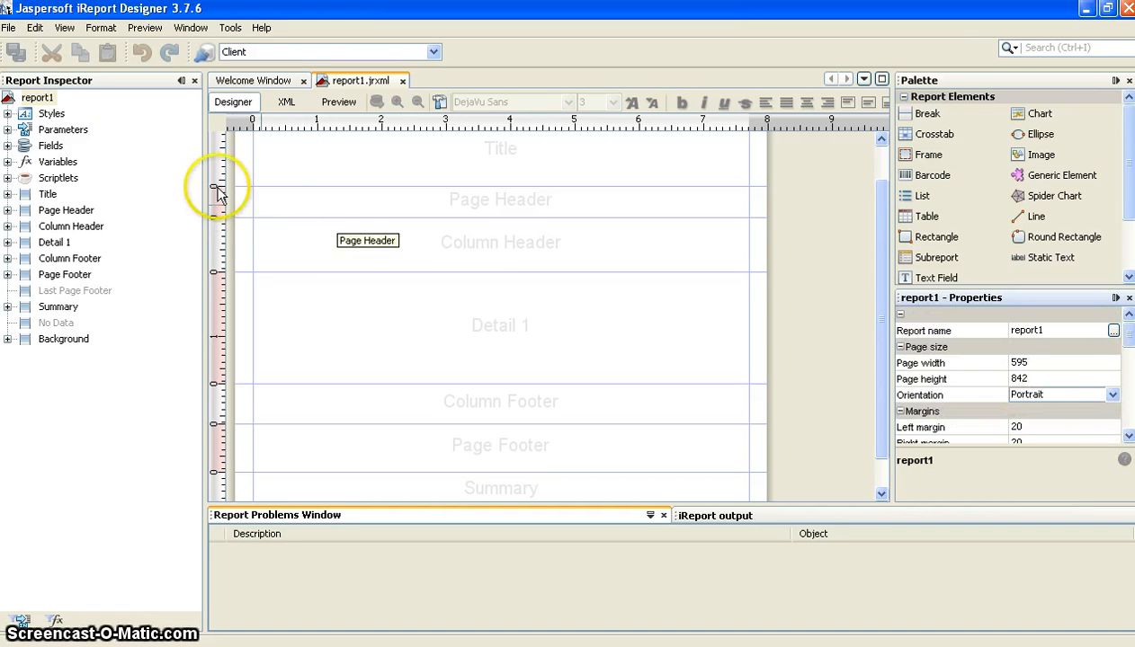
{"action": "left_click", "coordinate": [56, 131]}
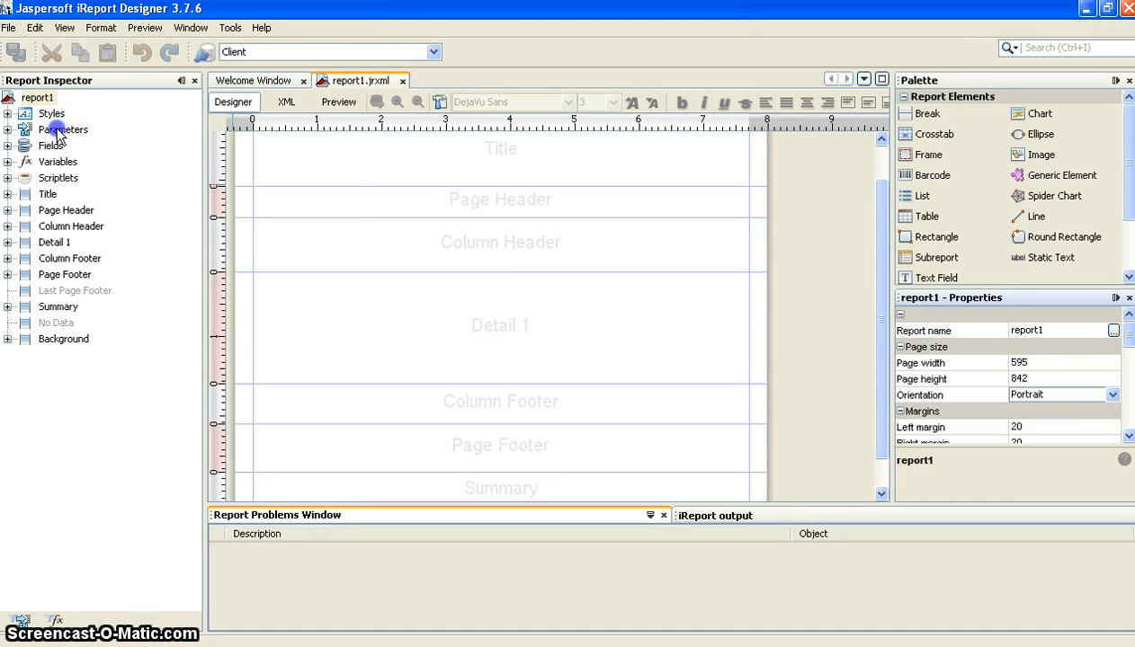
{"action": "left_click", "coordinate": [52, 113]}
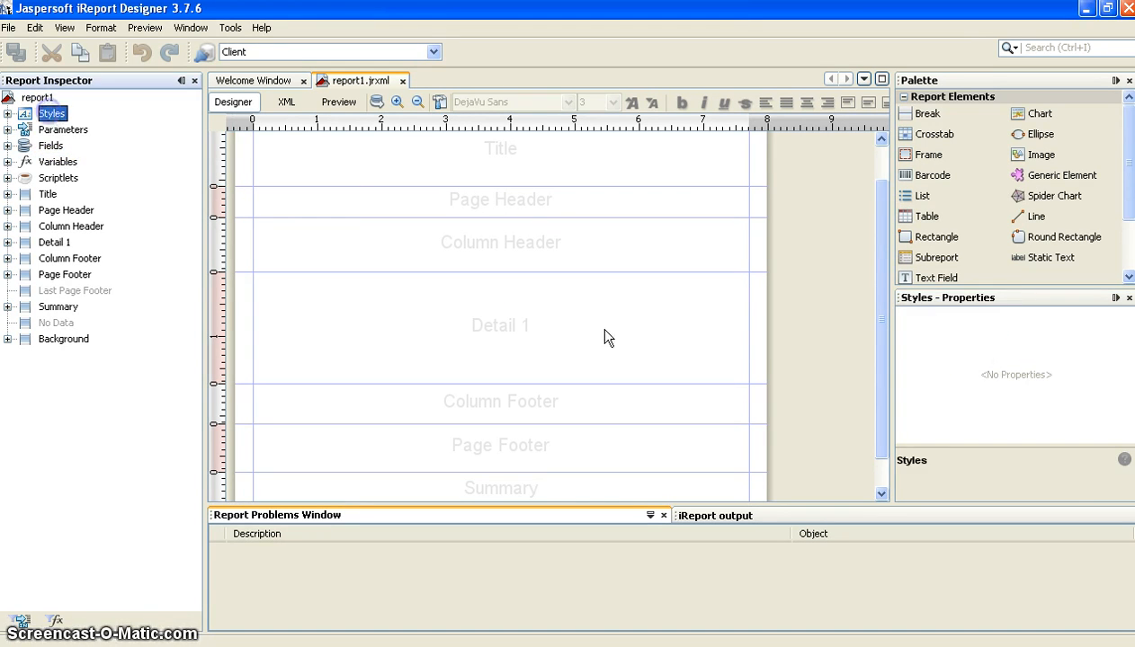
{"action": "left_click", "coordinate": [66, 133]}
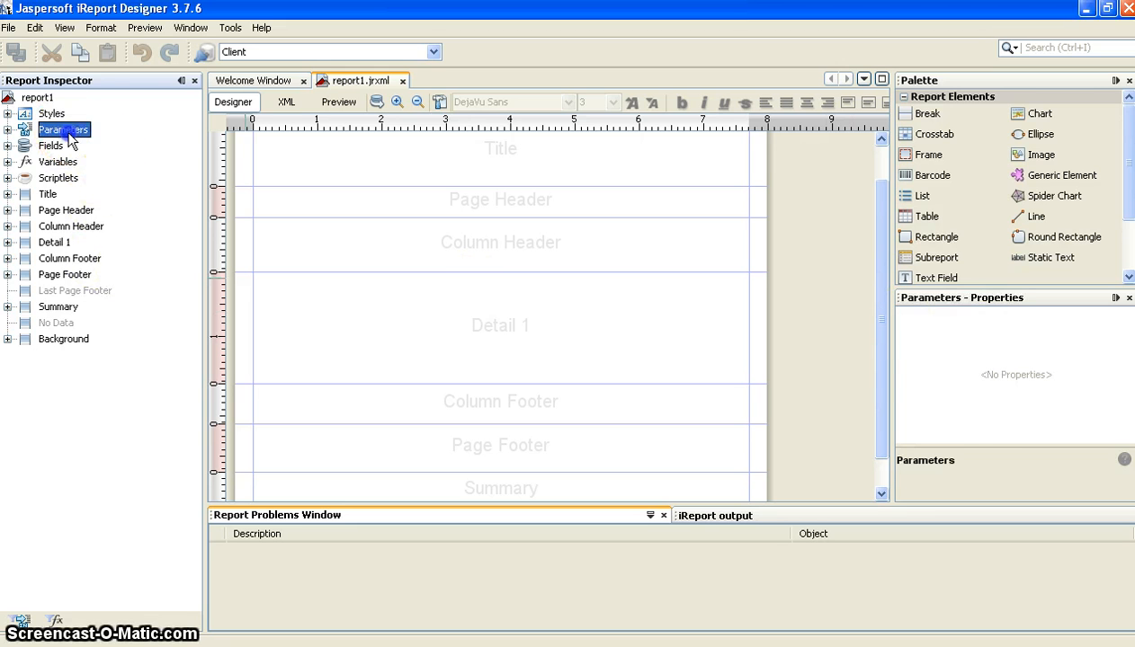
{"action": "left_click", "coordinate": [68, 211]}
{"action": "left_click", "coordinate": [60, 243]}
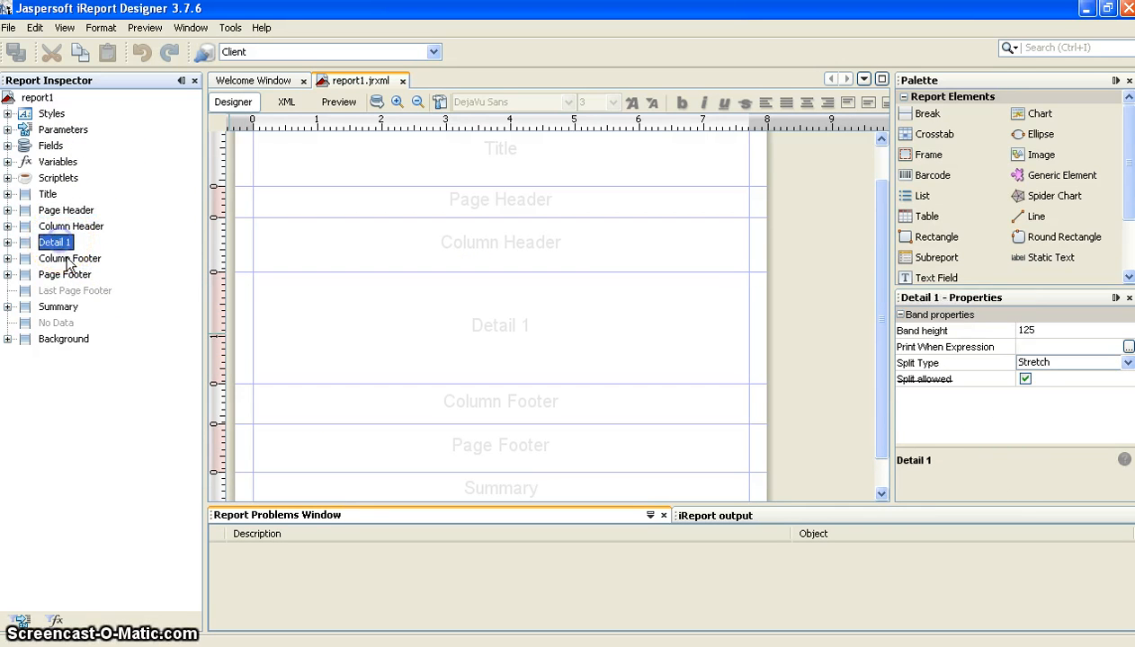
{"action": "left_click", "coordinate": [1037, 421]}
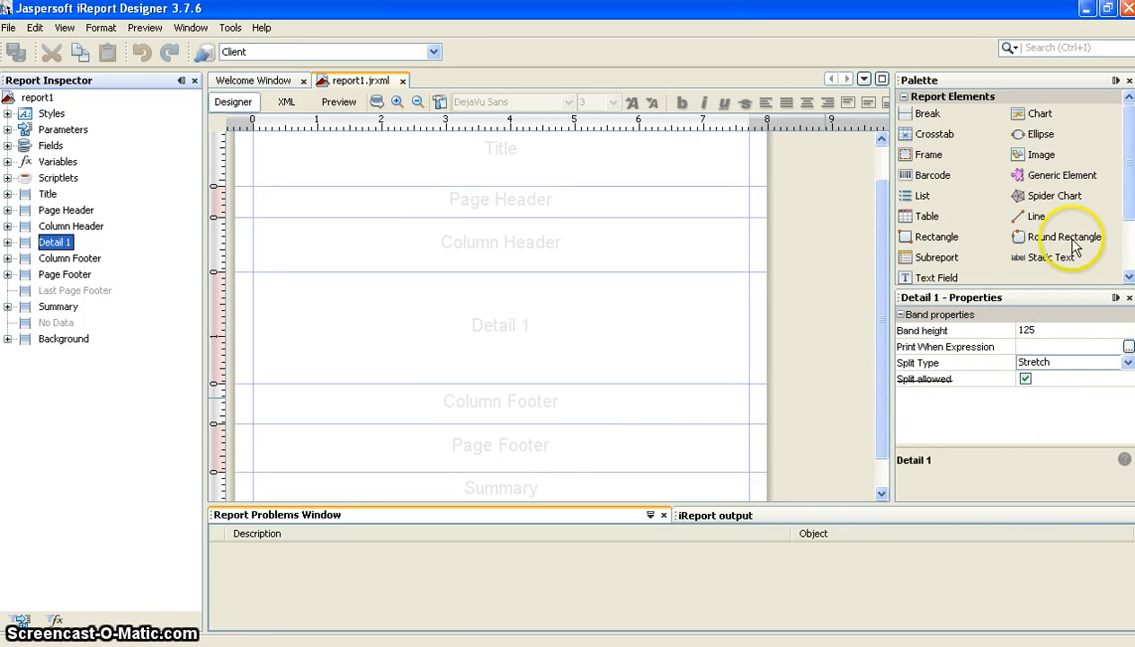
Look through the available report elements and tools in the palette.
{"action": "left_click", "coordinate": [917, 83]}
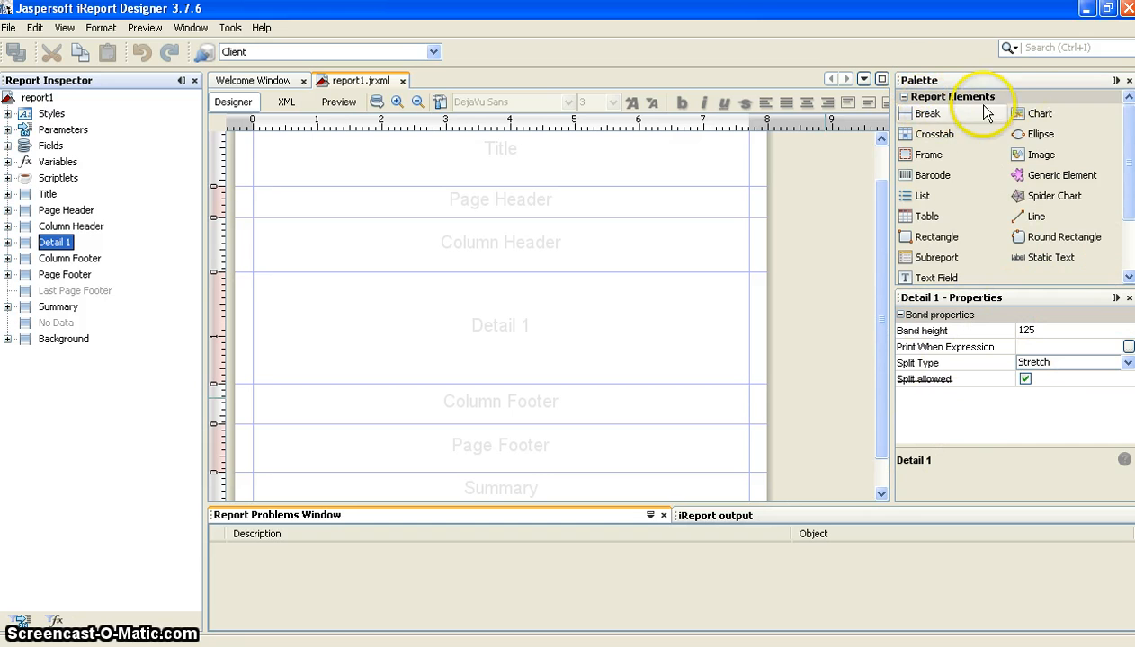
{"action": "scroll", "coordinate": [1023, 232], "scroll_direction": "down", "scroll_amount": 3}
{"action": "scroll", "coordinate": [1023, 232], "scroll_direction": "down", "scroll_amount": 2}
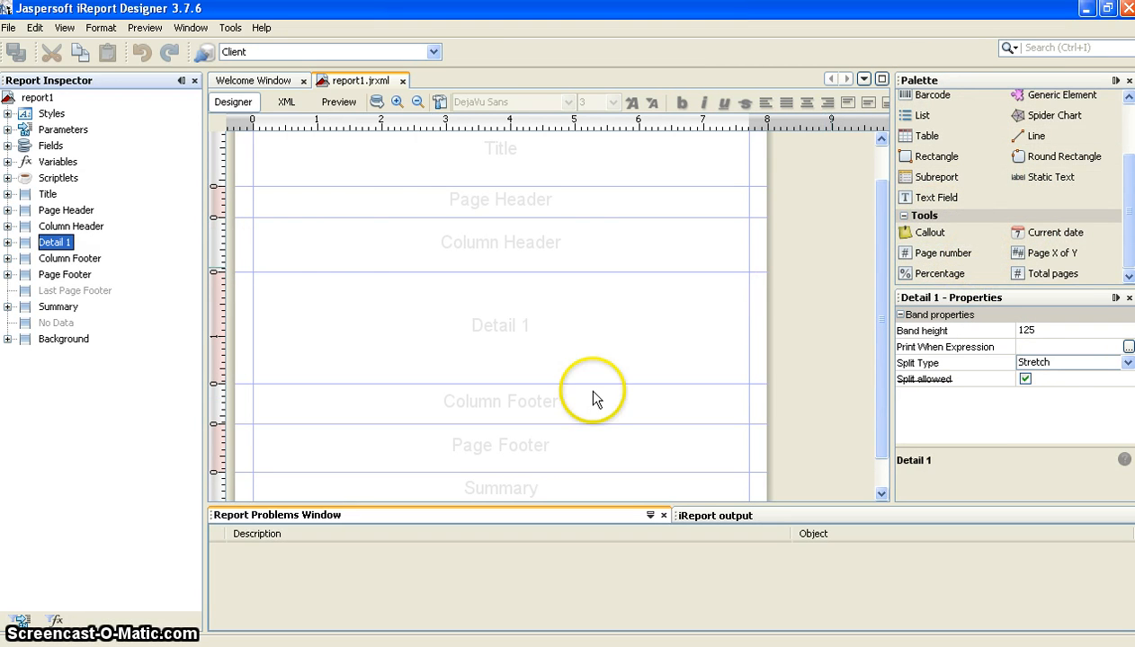
Inspect the Title, Page Header, Column Header and Detail 1 bands on the report design canvas.
{"action": "left_click", "coordinate": [463, 162]}
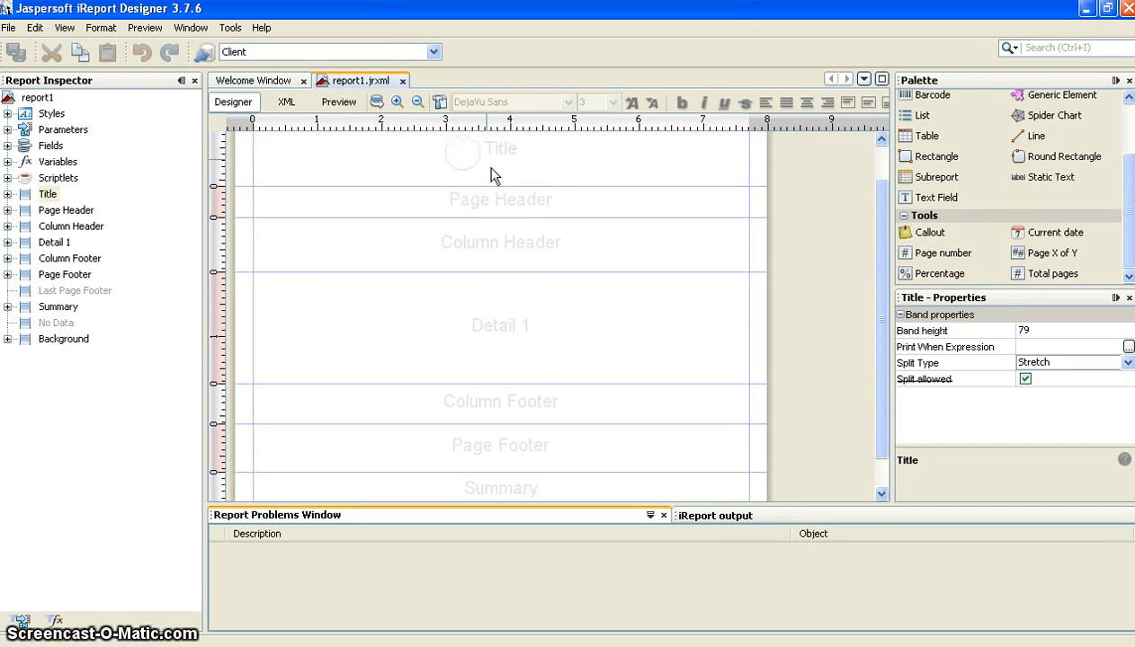
{"action": "left_click", "coordinate": [499, 205]}
{"action": "left_click", "coordinate": [499, 255]}
{"action": "left_click", "coordinate": [504, 322]}
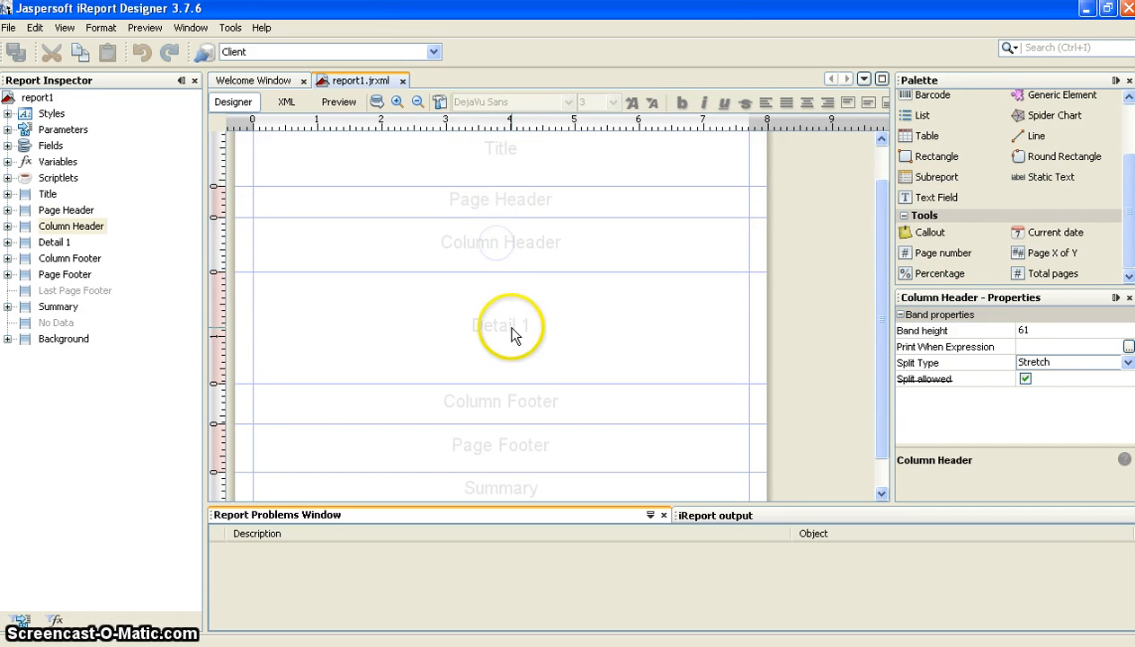
{"action": "scroll", "coordinate": [512, 333], "scroll_direction": "down", "scroll_amount": 1}
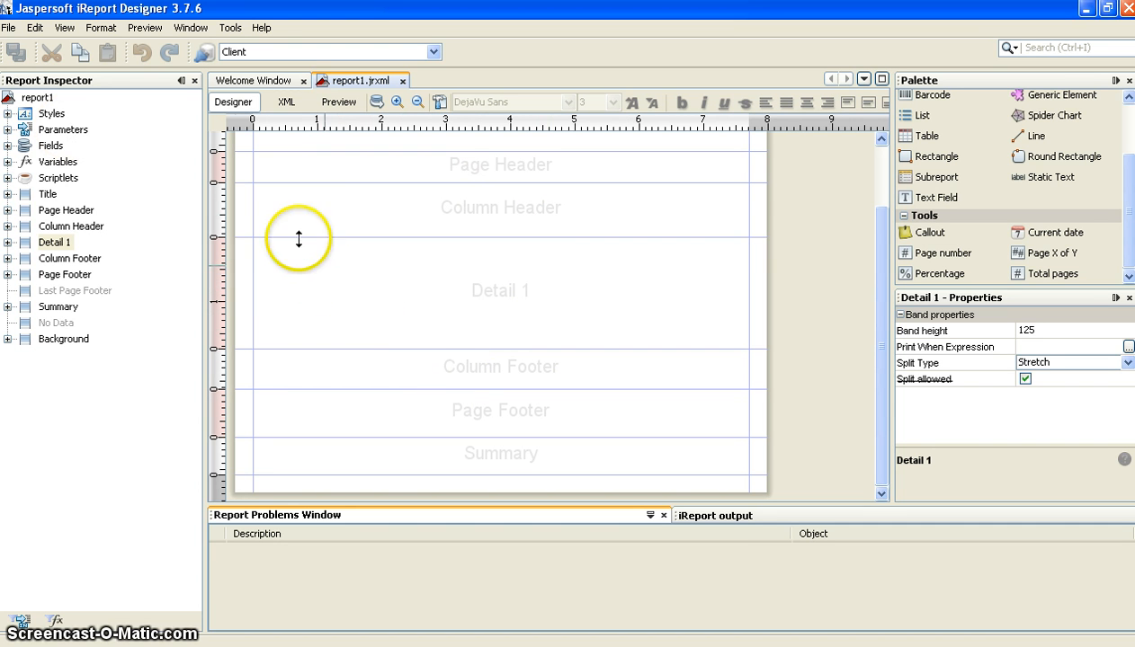
Examine the report's Styles node and expand it to check for defined styles.
{"action": "left_click", "coordinate": [38, 97]}
{"action": "left_click", "coordinate": [50, 114]}
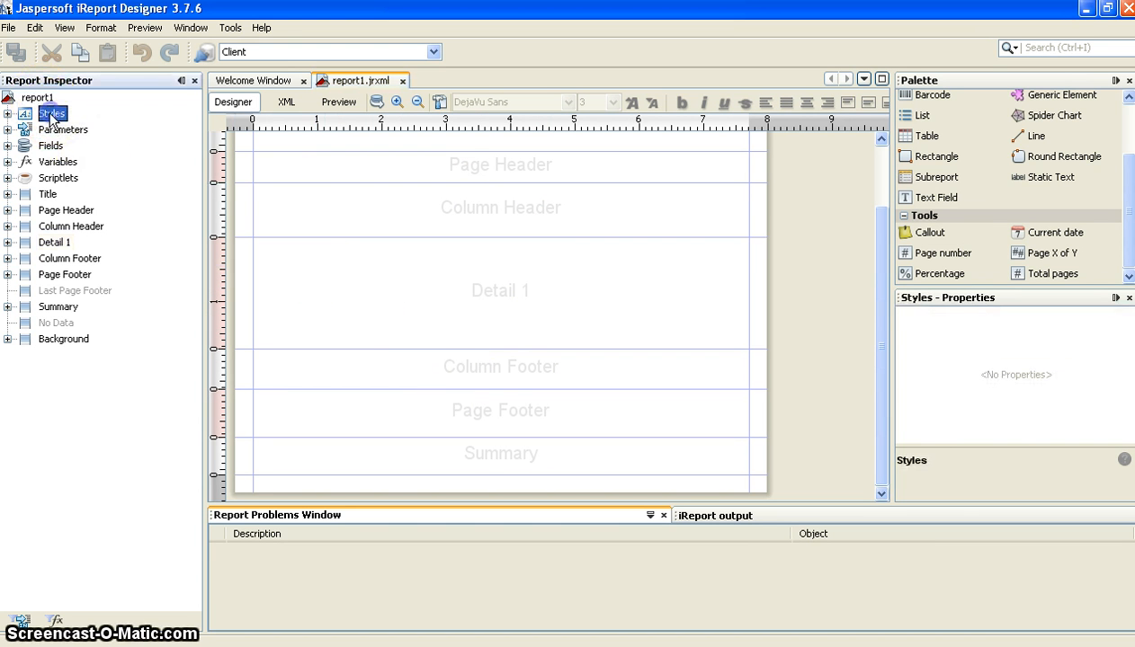
{"action": "left_click", "coordinate": [7, 113]}
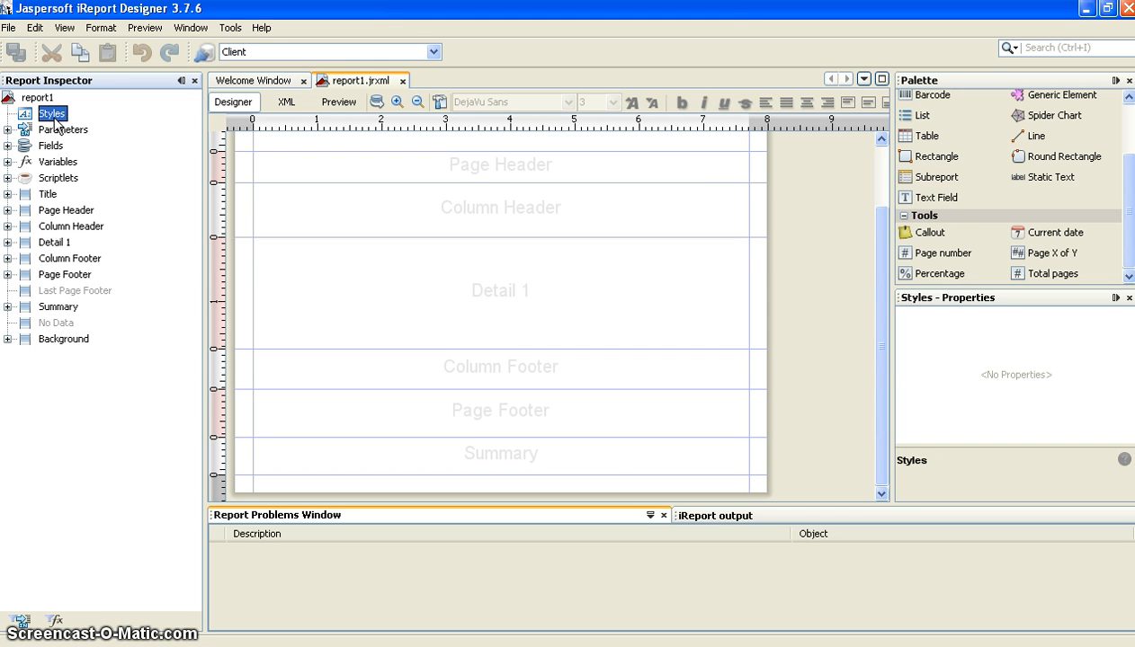
{"action": "left_click", "coordinate": [52, 120]}
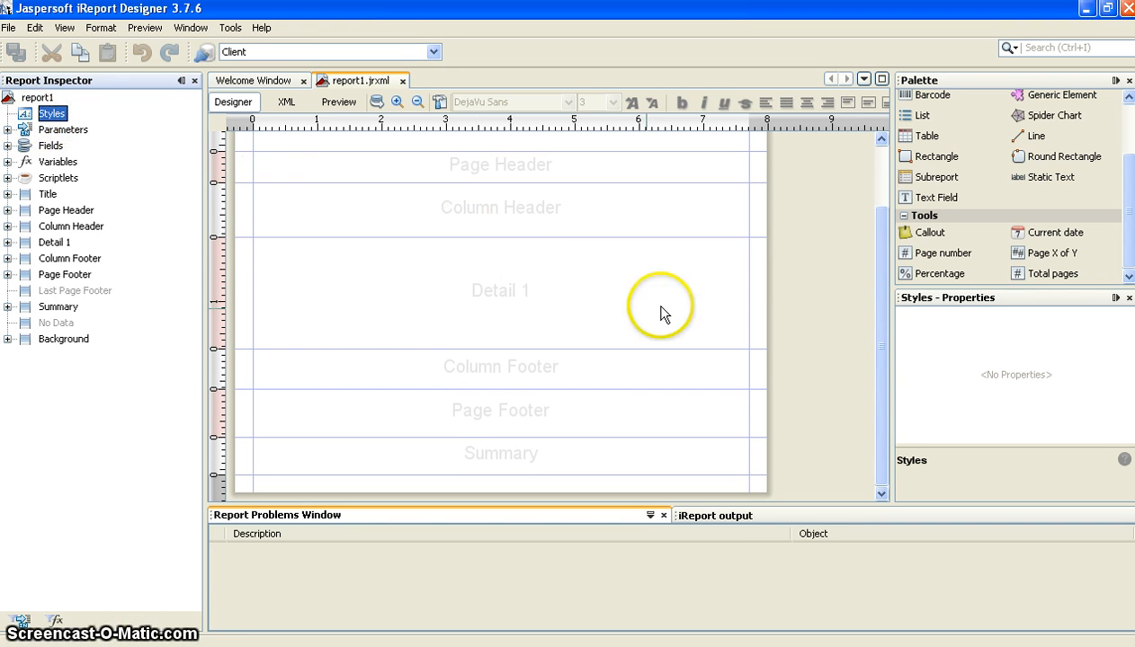
Expand the report's Parameters to view the built-in ones, check the properties of REPORT_PARAMETERS_MAP, and collapse the list.
{"action": "left_click", "coordinate": [56, 129]}
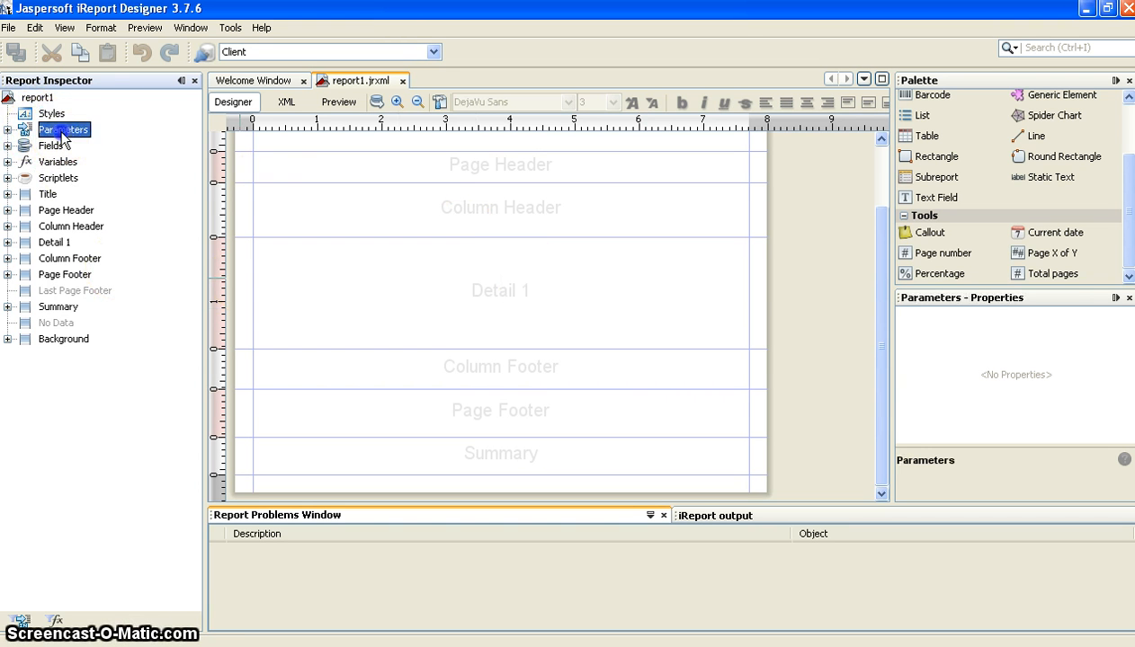
{"action": "left_click", "coordinate": [8, 129]}
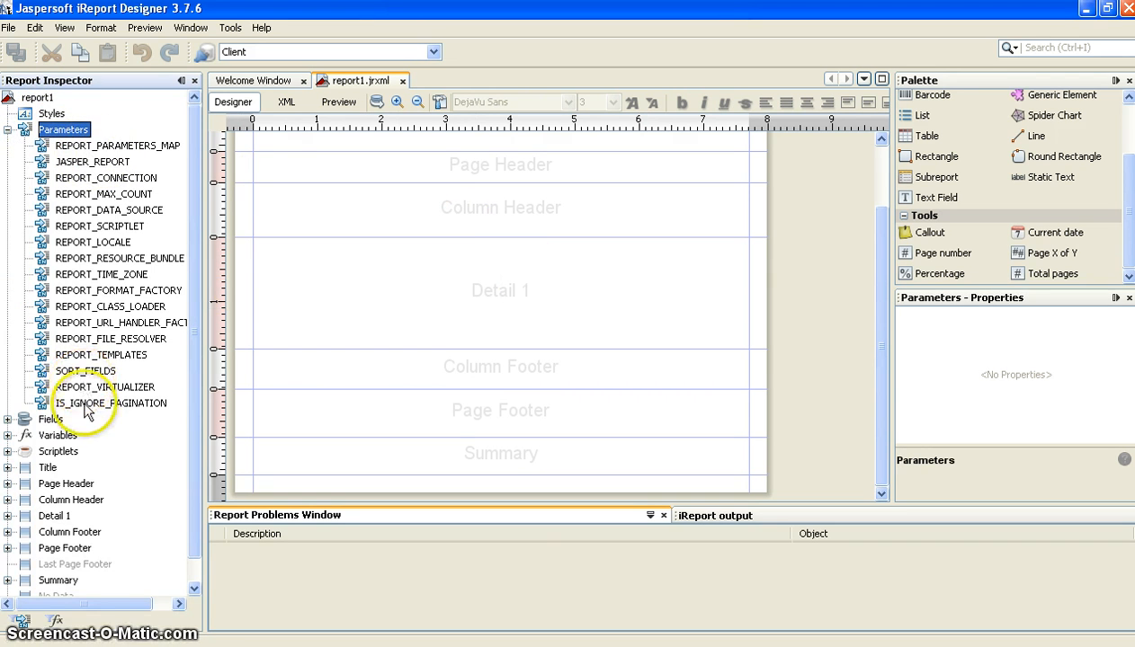
{"action": "left_click", "coordinate": [81, 146]}
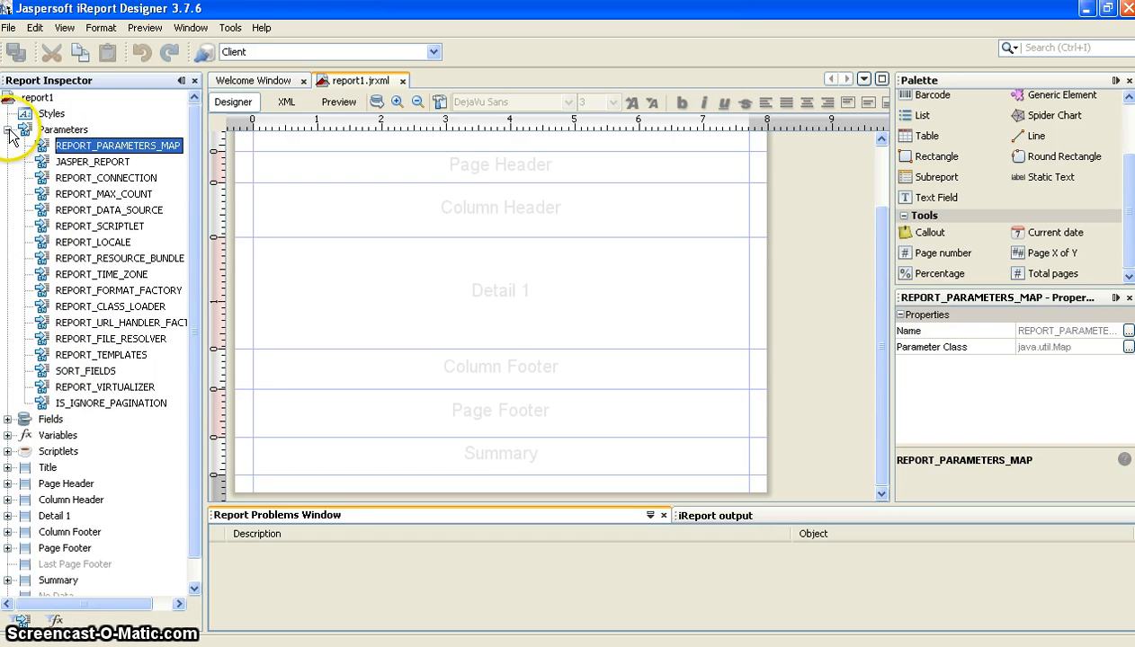
{"action": "double_click", "coordinate": [54, 129]}
Check the report's Fields node, and expand Variables to view the properties of COLUMN_COUNT.
{"action": "left_click", "coordinate": [52, 146]}
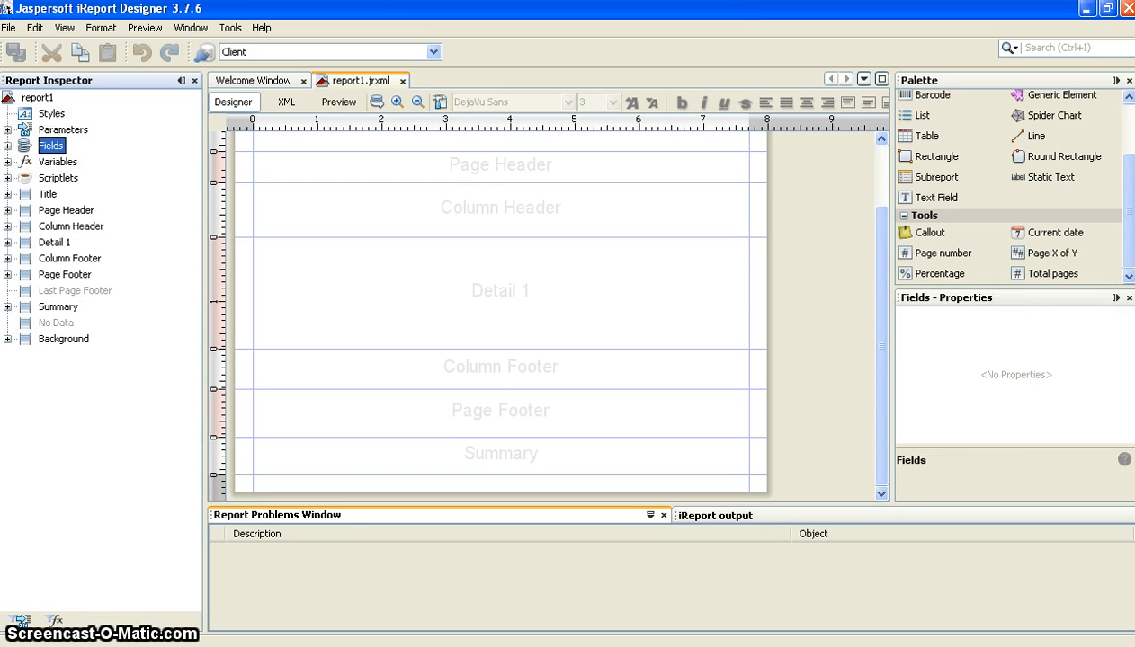
{"action": "left_click", "coordinate": [54, 151]}
{"action": "left_click", "coordinate": [145, 163]}
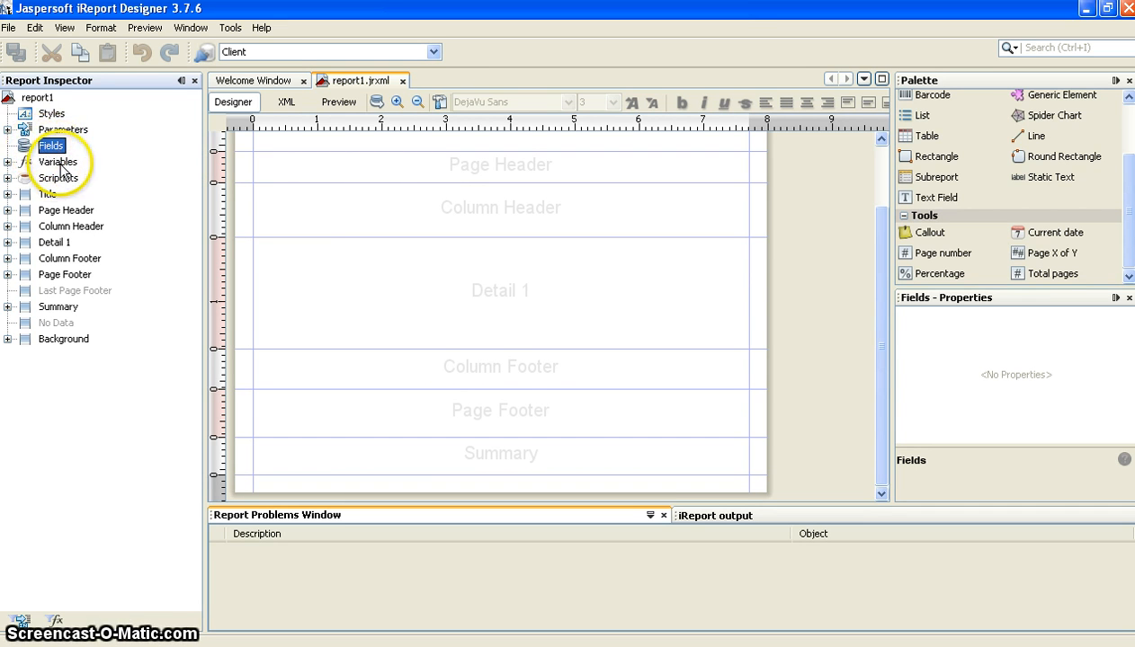
{"action": "left_click", "coordinate": [32, 168]}
{"action": "left_click", "coordinate": [8, 162]}
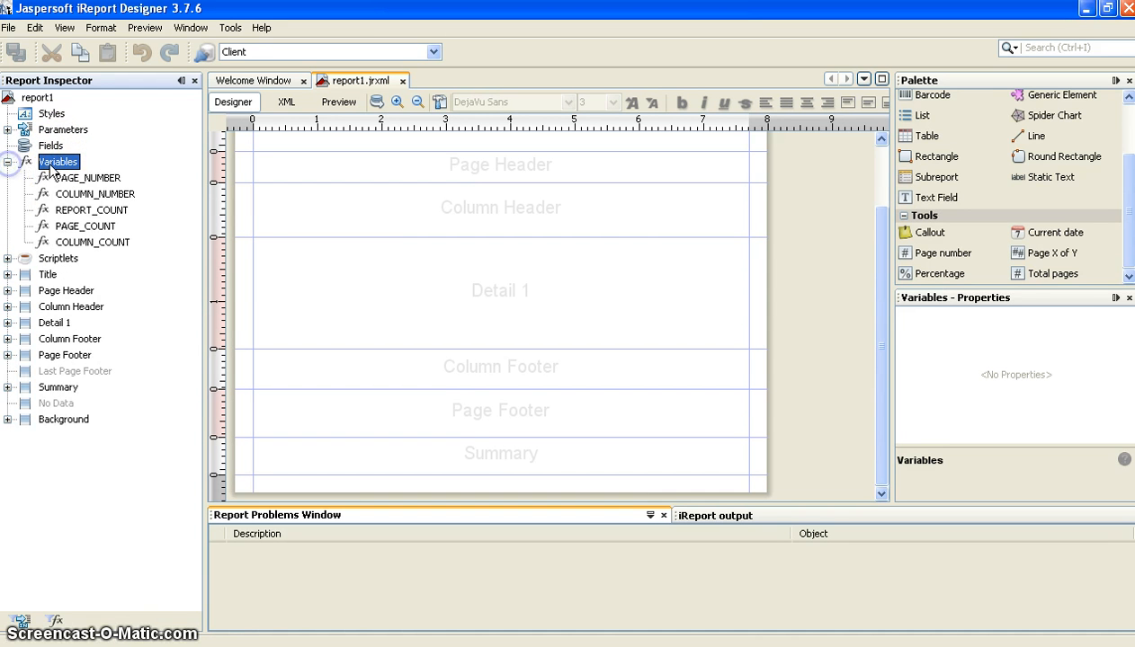
{"action": "left_click", "coordinate": [83, 245]}
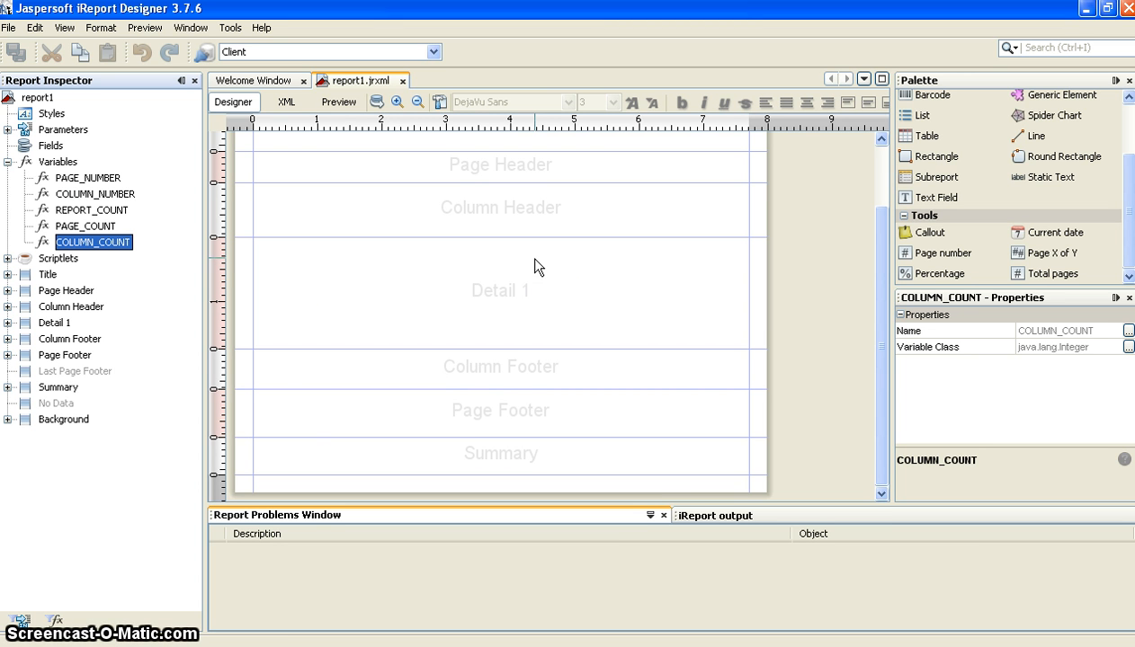
Expand the report's Scriptlets and view the properties of the REPORT scriptlet.
{"action": "left_click", "coordinate": [75, 261]}
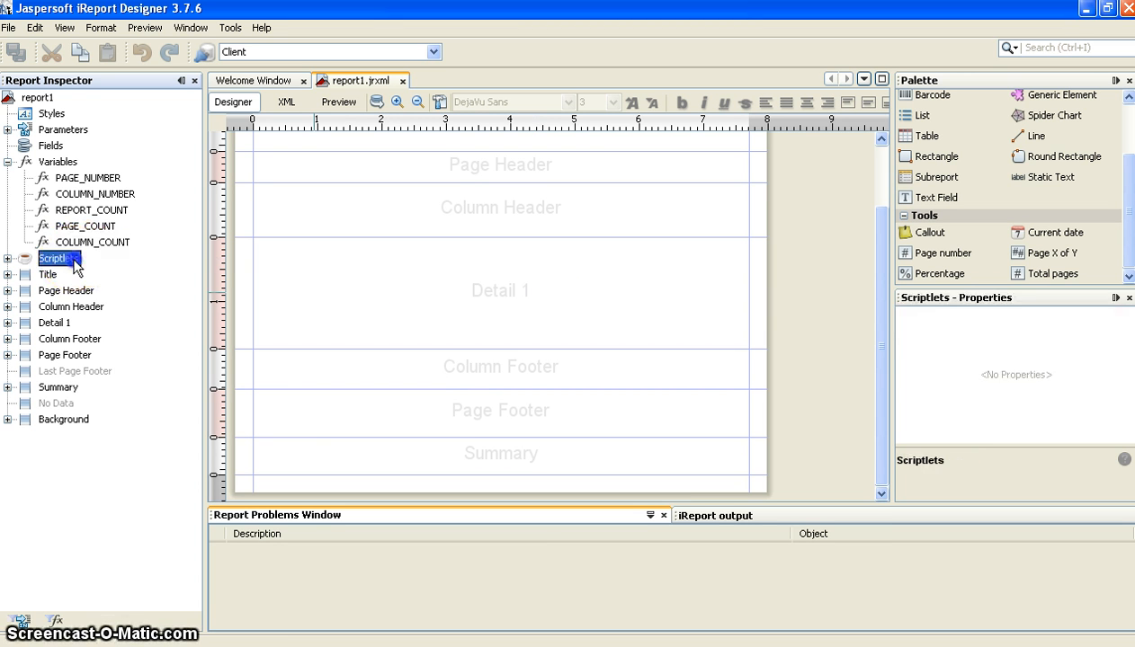
{"action": "left_click", "coordinate": [8, 259]}
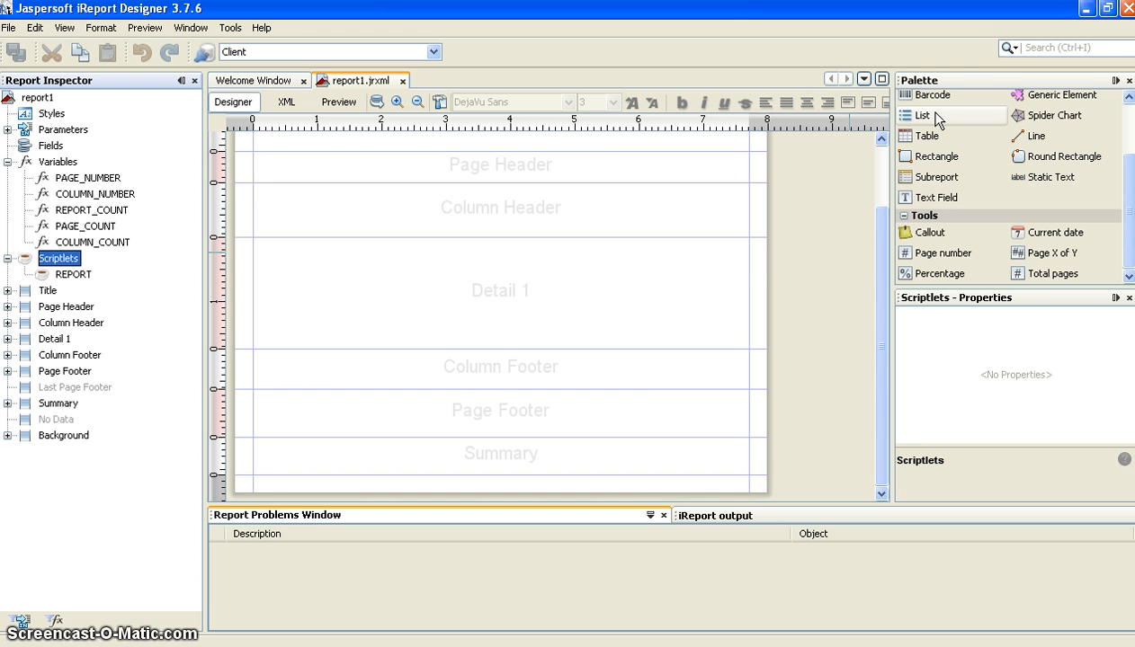
{"action": "left_click", "coordinate": [877, 64]}
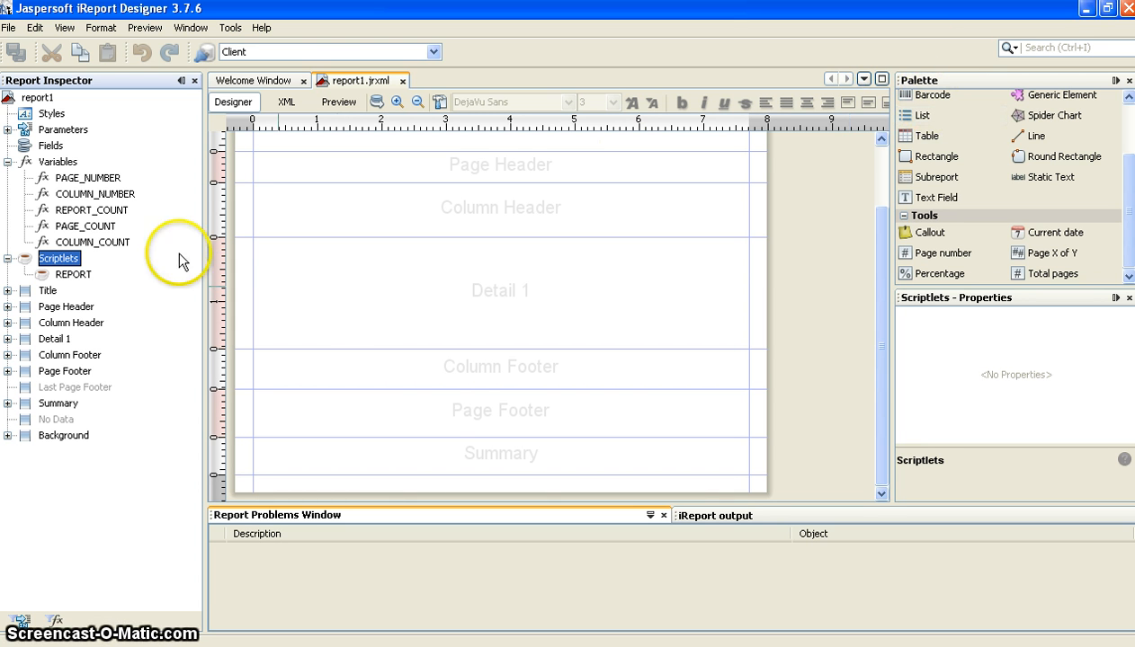
{"action": "left_click", "coordinate": [73, 274]}
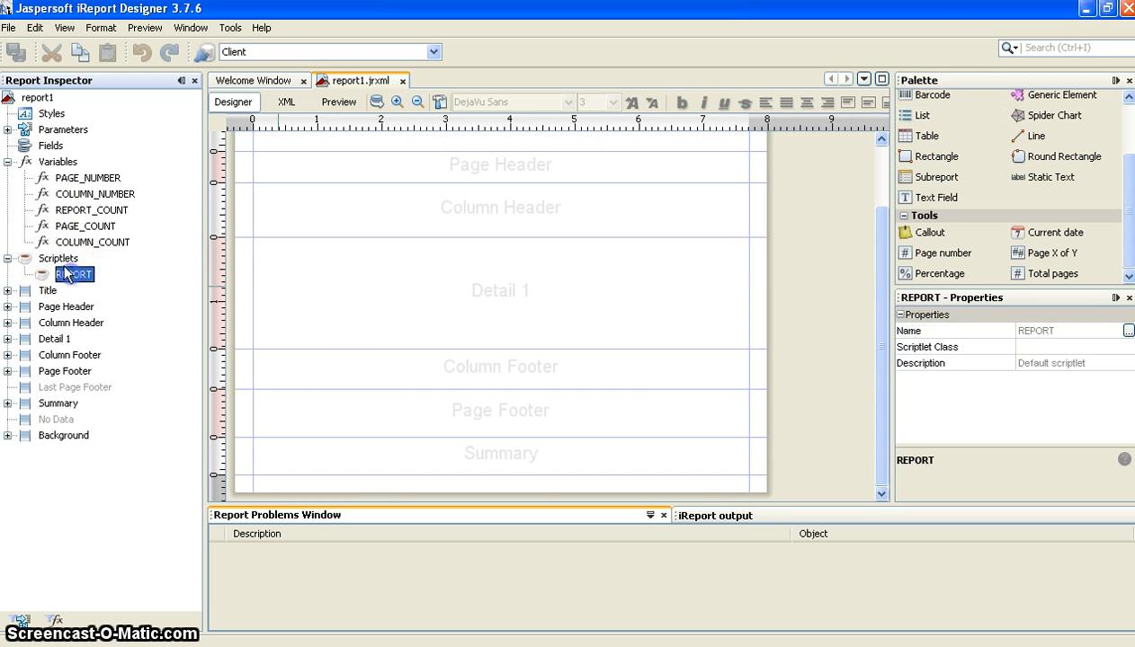
{"action": "left_click", "coordinate": [62, 259]}
{"action": "left_click", "coordinate": [73, 275]}
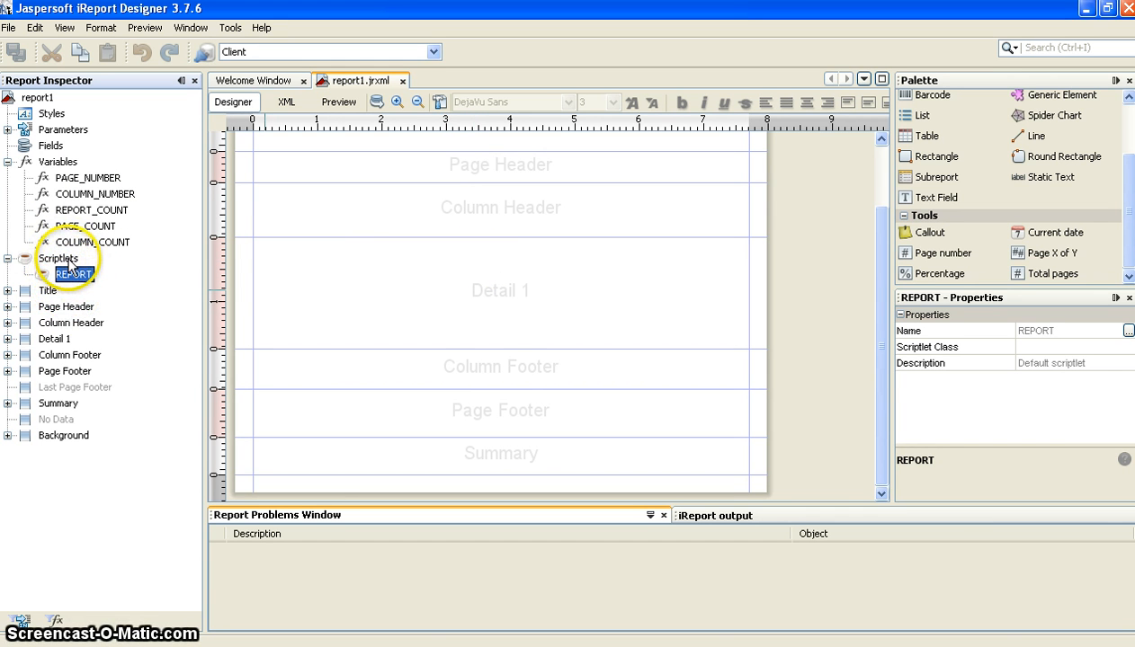
Collapse the Scriptlets and review the band properties of Title, Page Header, Column Header and Detail 1 in the report structure.
{"action": "left_click", "coordinate": [47, 291]}
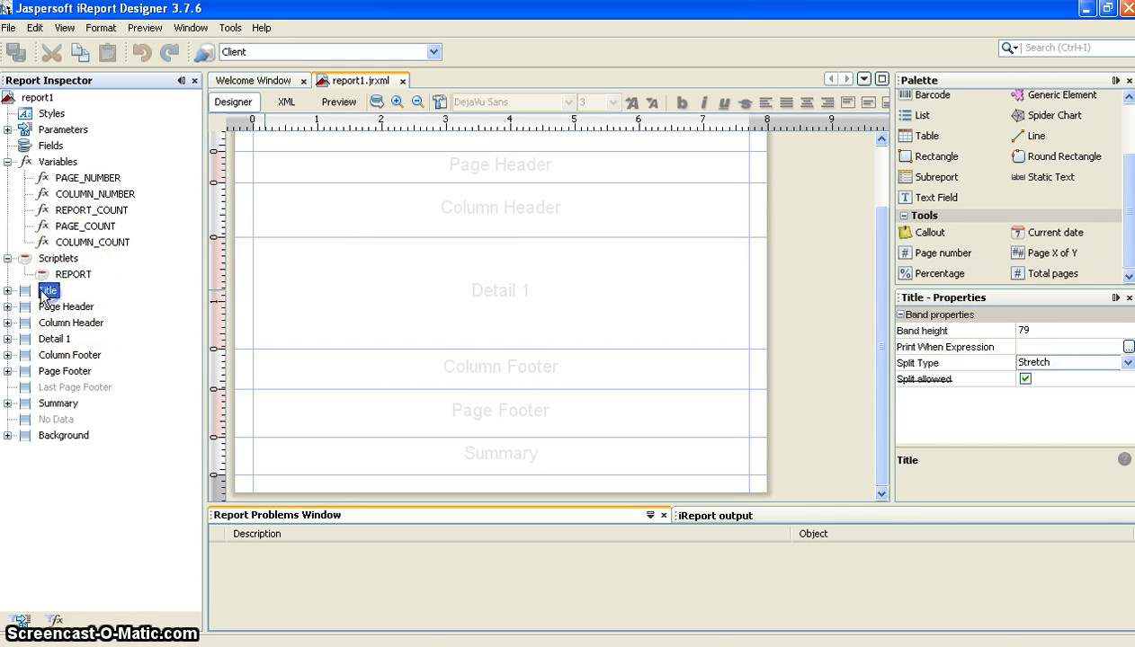
{"action": "left_click", "coordinate": [9, 259]}
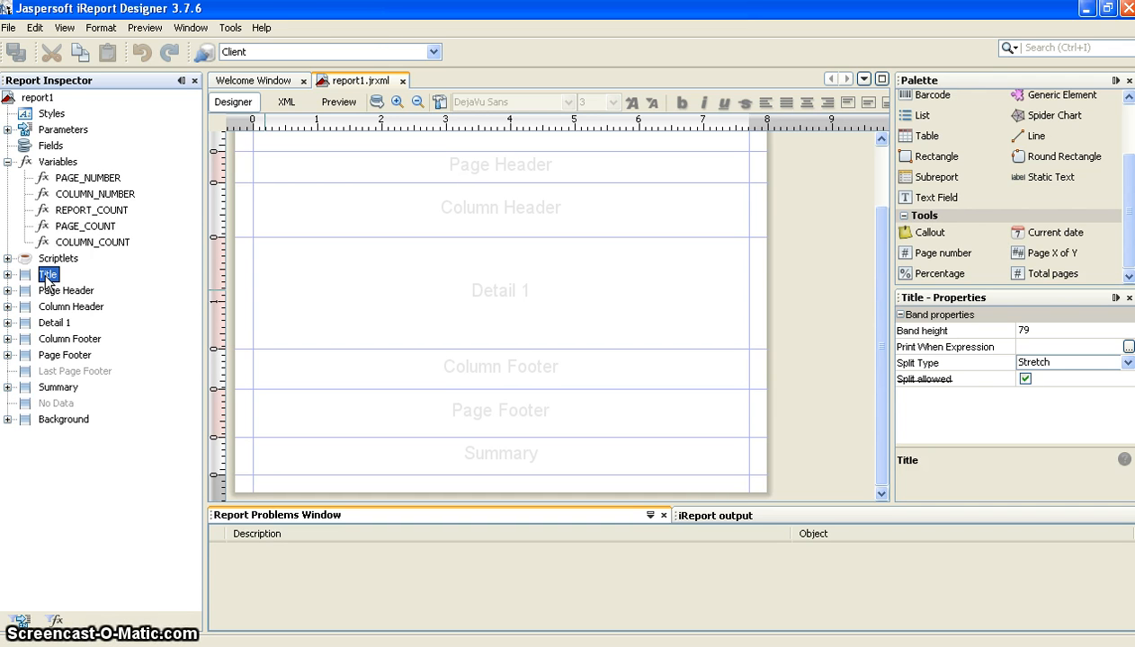
{"action": "left_click", "coordinate": [68, 291]}
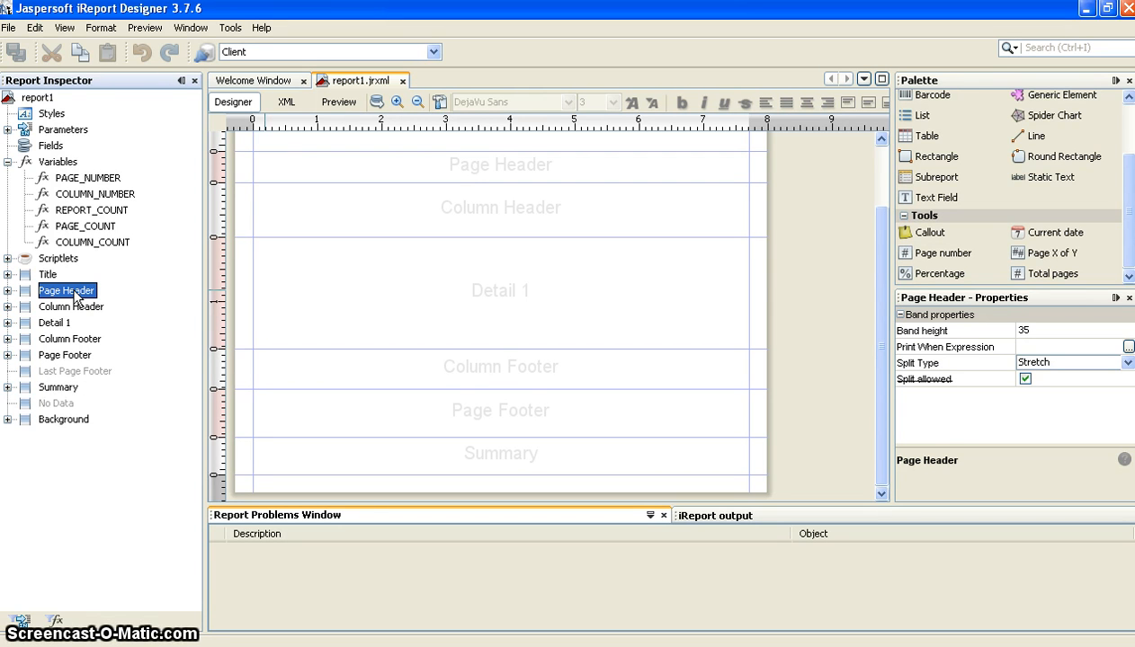
{"action": "left_click", "coordinate": [72, 295]}
{"action": "left_click", "coordinate": [66, 309]}
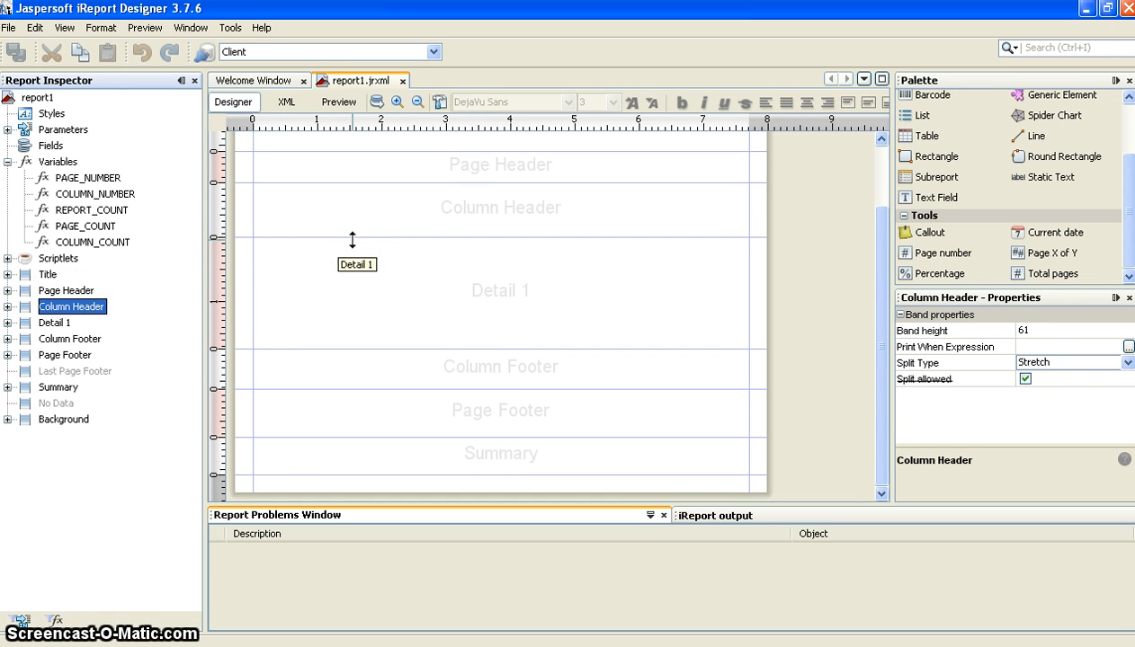
{"action": "left_click", "coordinate": [74, 307]}
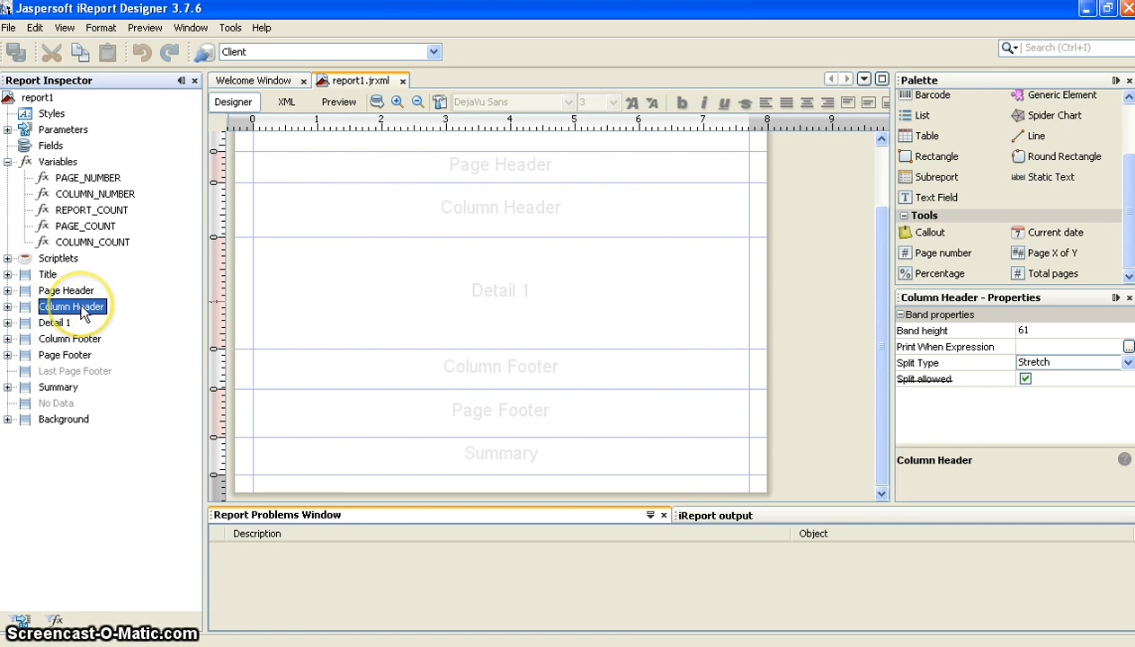
{"action": "left_click", "coordinate": [65, 295]}
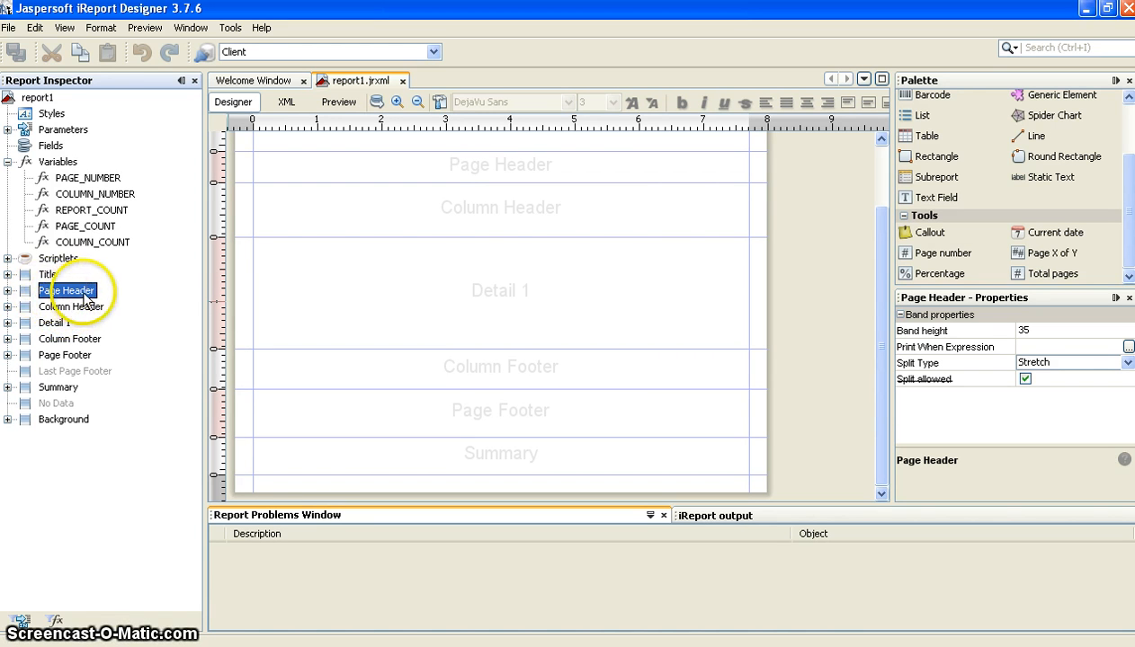
{"action": "left_click", "coordinate": [74, 306]}
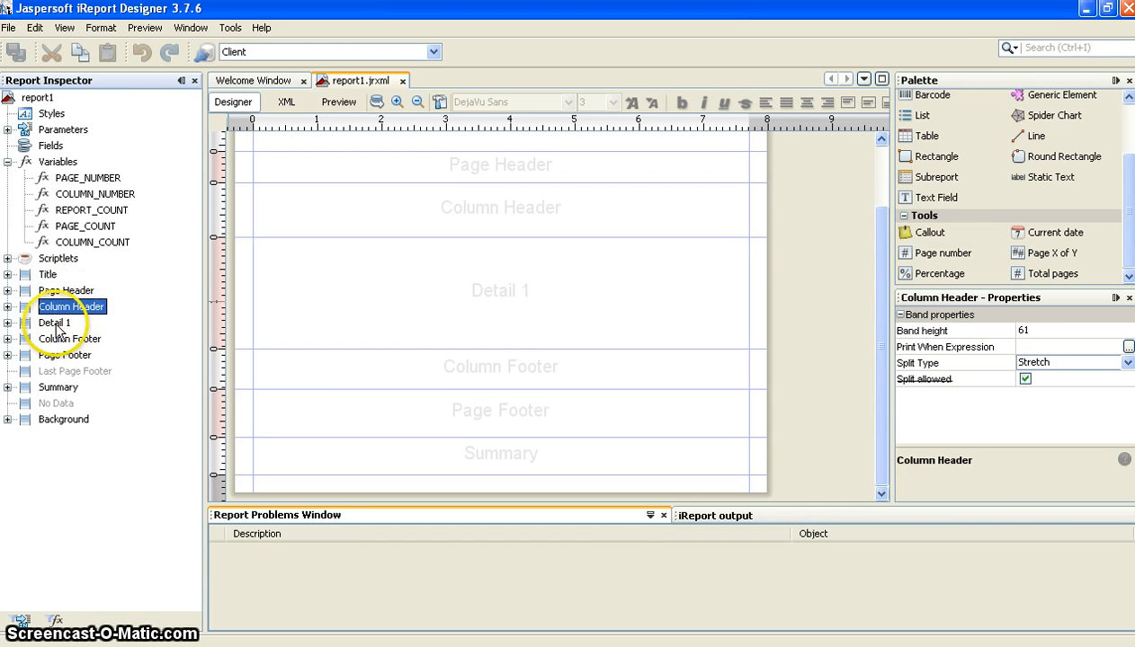
{"action": "left_click", "coordinate": [70, 324]}
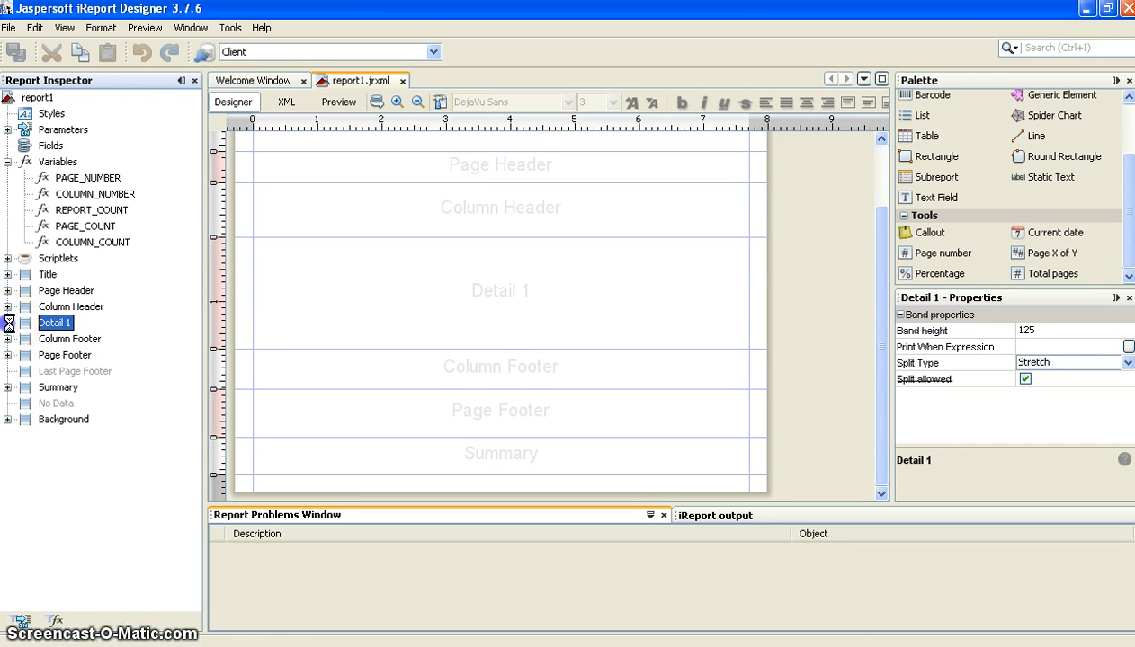
Try to expand the Detail 1 band, and review the band properties of Column Footer, Column Header and Page Footer.
{"action": "left_click", "coordinate": [40, 324]}
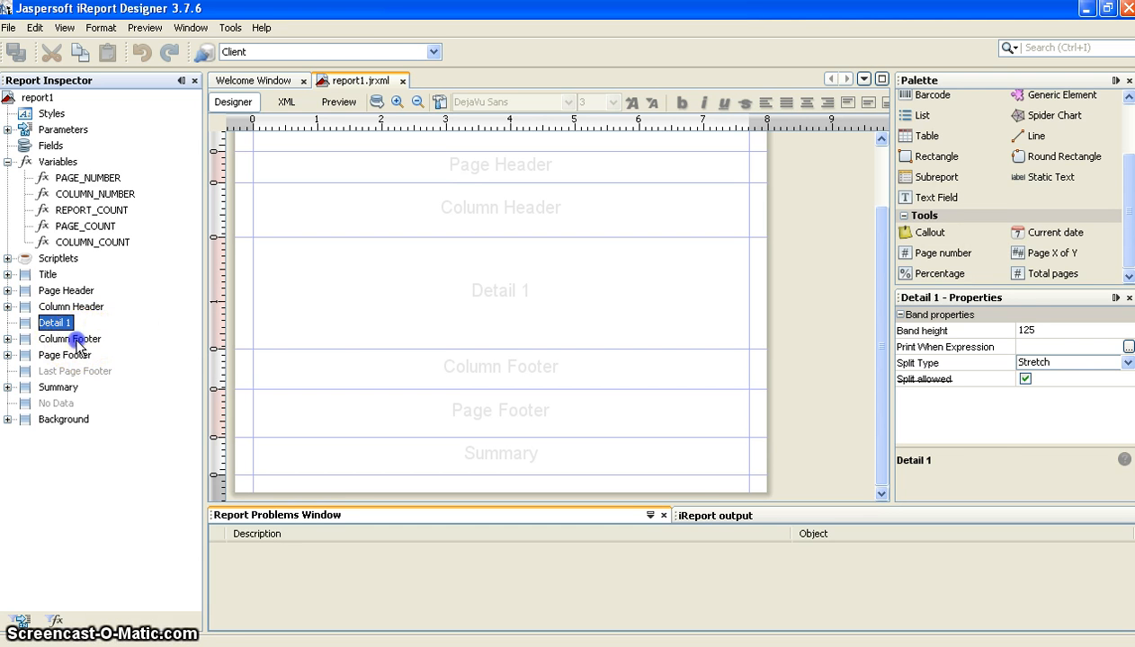
{"action": "left_click", "coordinate": [70, 342]}
{"action": "left_click", "coordinate": [74, 307]}
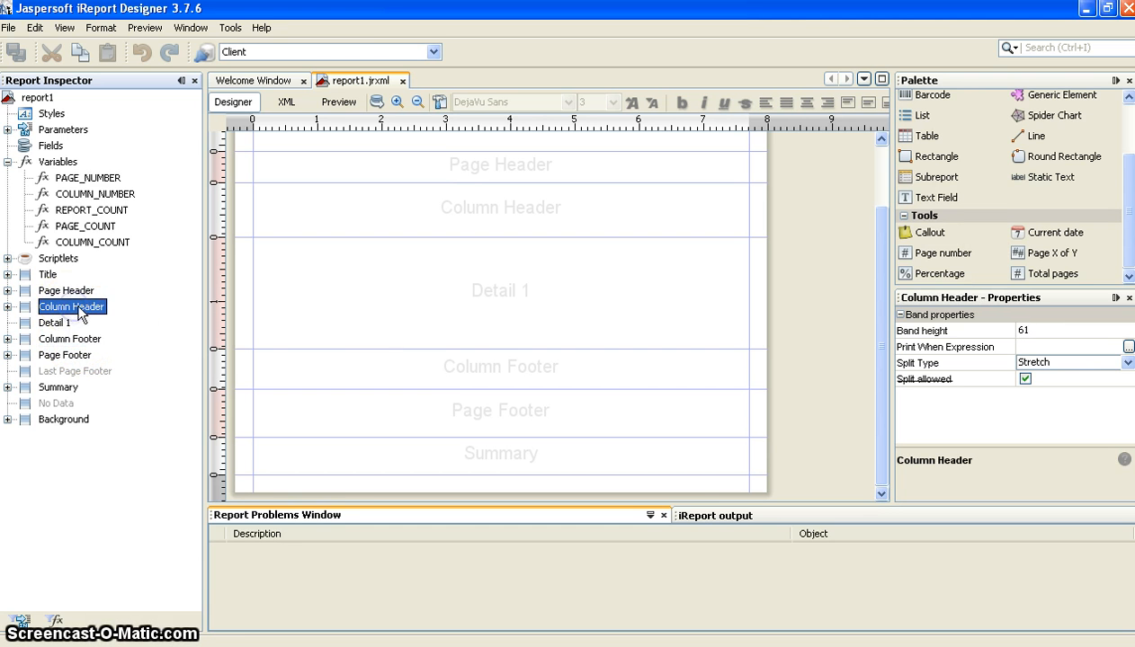
{"action": "left_click", "coordinate": [69, 356]}
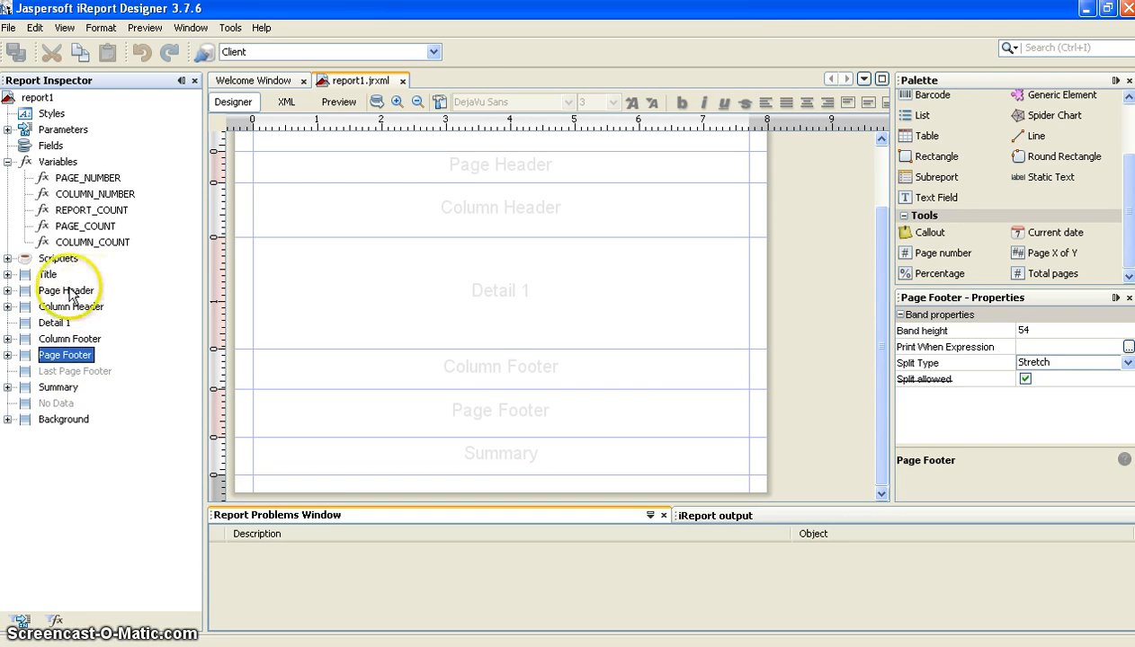
Review the band properties of Summary and Background in the report structure, and collapse the Variables list.
{"action": "left_click", "coordinate": [57, 388]}
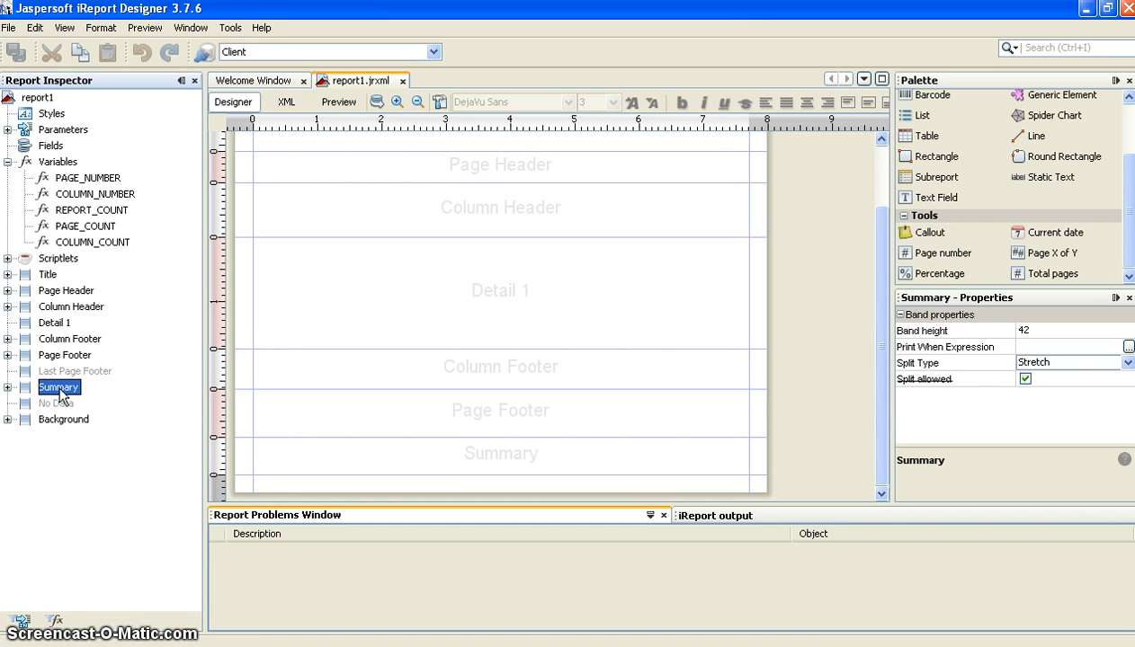
{"action": "left_click", "coordinate": [51, 428]}
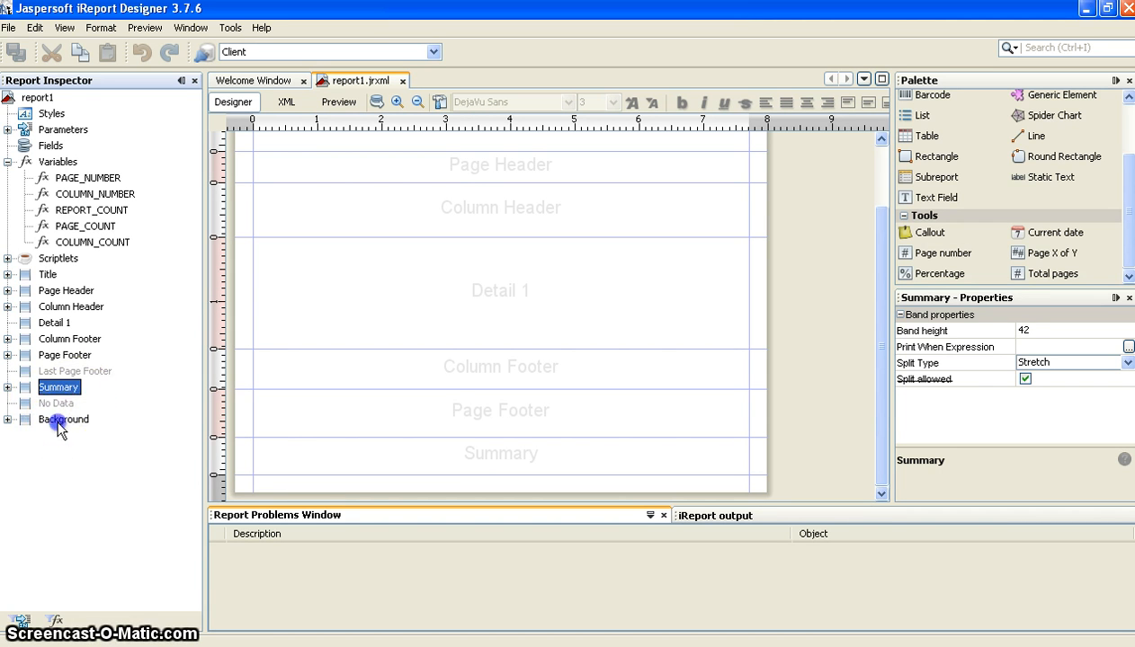
{"action": "left_click", "coordinate": [56, 422]}
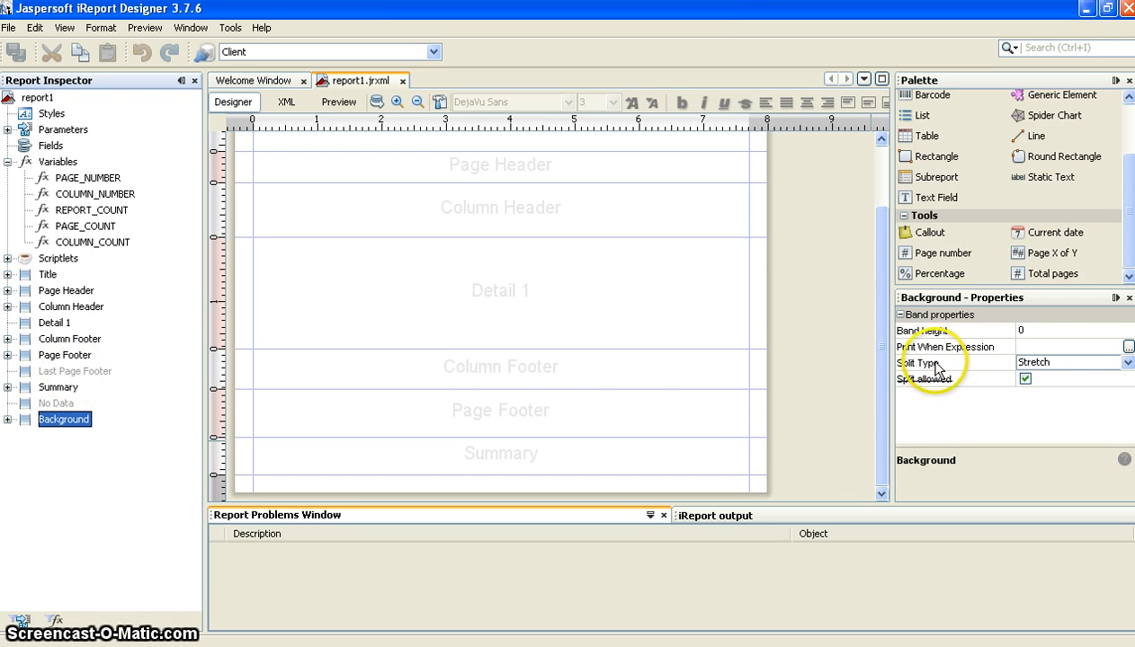
{"action": "left_click", "coordinate": [75, 431]}
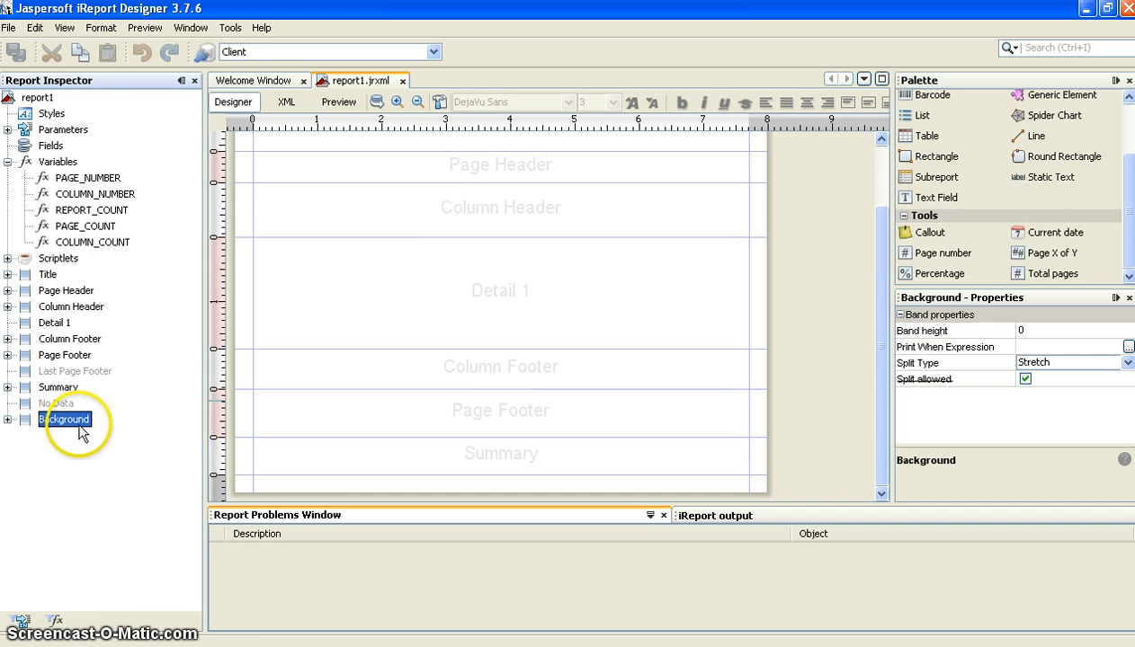
{"action": "left_click", "coordinate": [8, 162]}
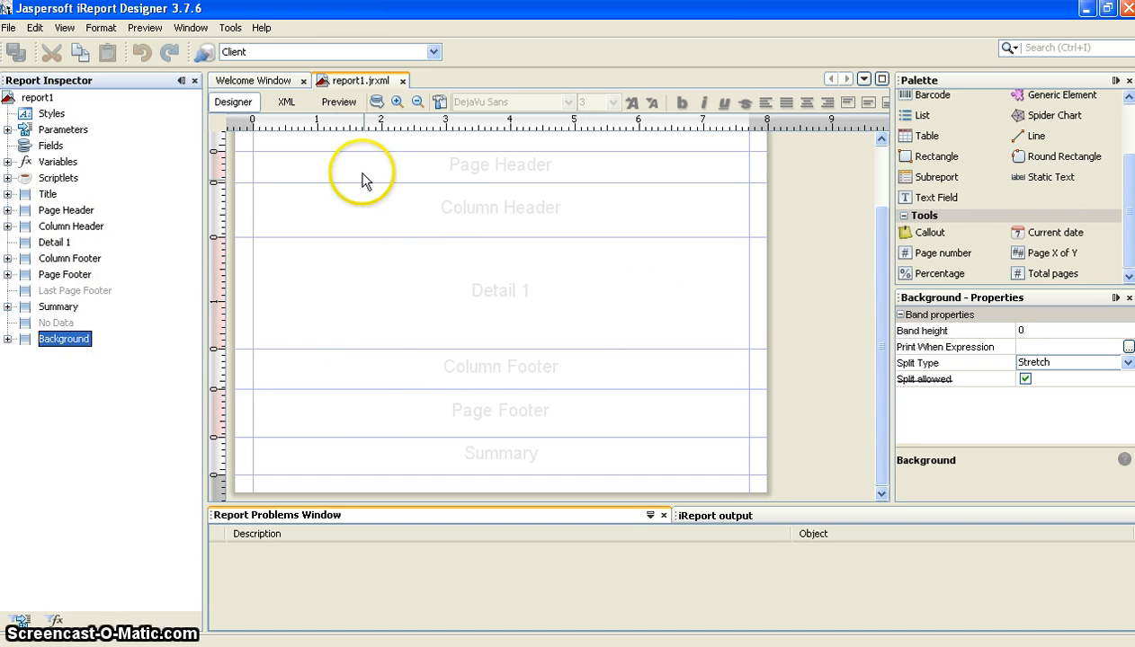
Open the report query editor and look through the available query languages from SQL to SOI-QE.
{"action": "left_click", "coordinate": [376, 102]}
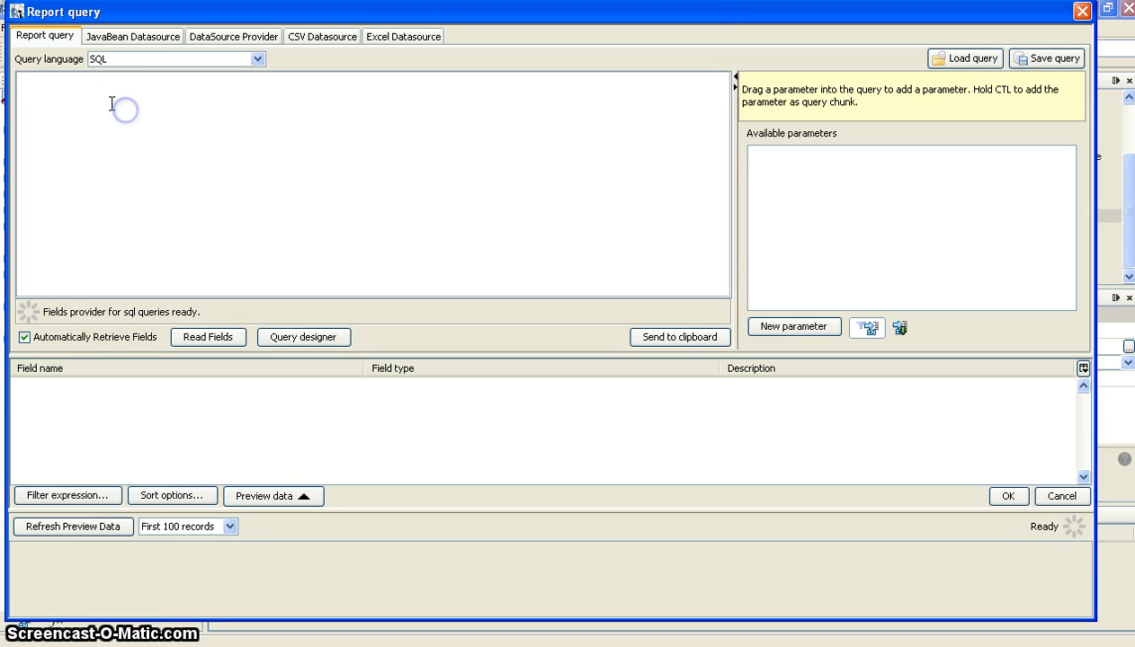
{"action": "left_click", "coordinate": [257, 60]}
{"action": "left_click", "coordinate": [221, 91]}
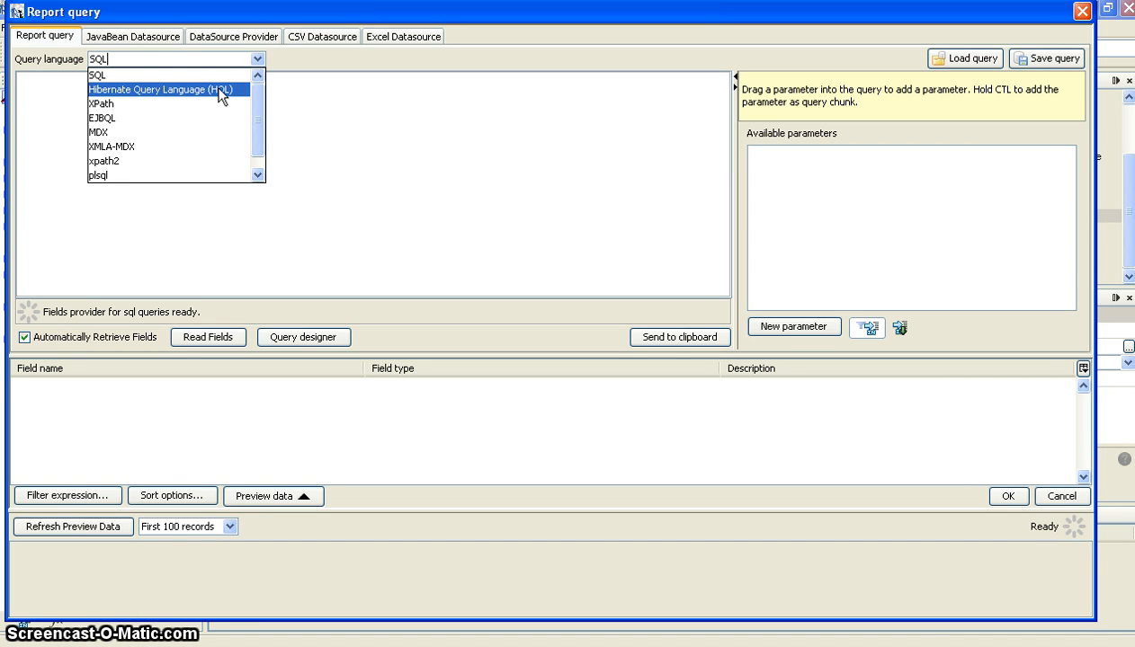
{"action": "left_click", "coordinate": [159, 94]}
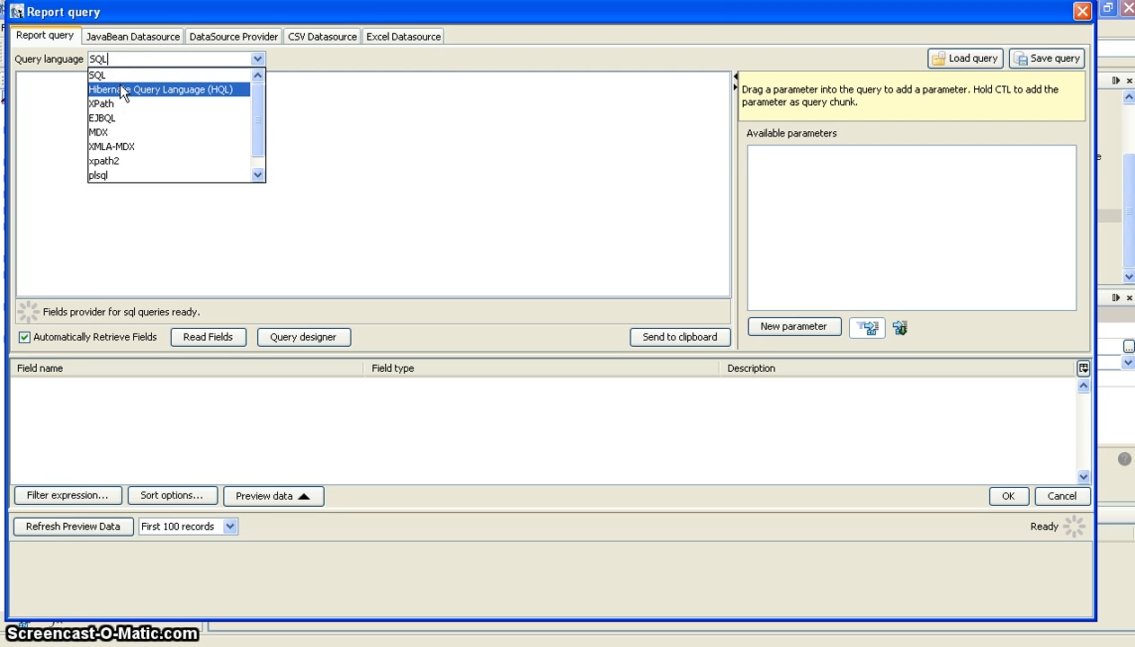
{"action": "left_click", "coordinate": [128, 91]}
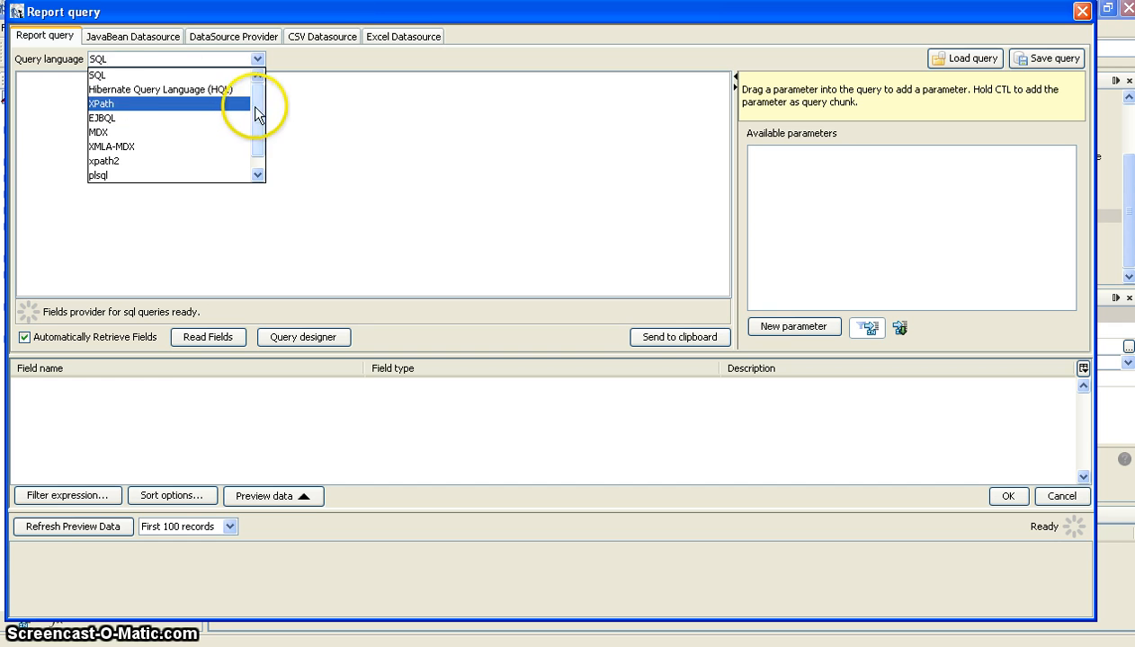
{"action": "scroll", "coordinate": [243, 101], "scroll_direction": "down", "scroll_amount": 1}
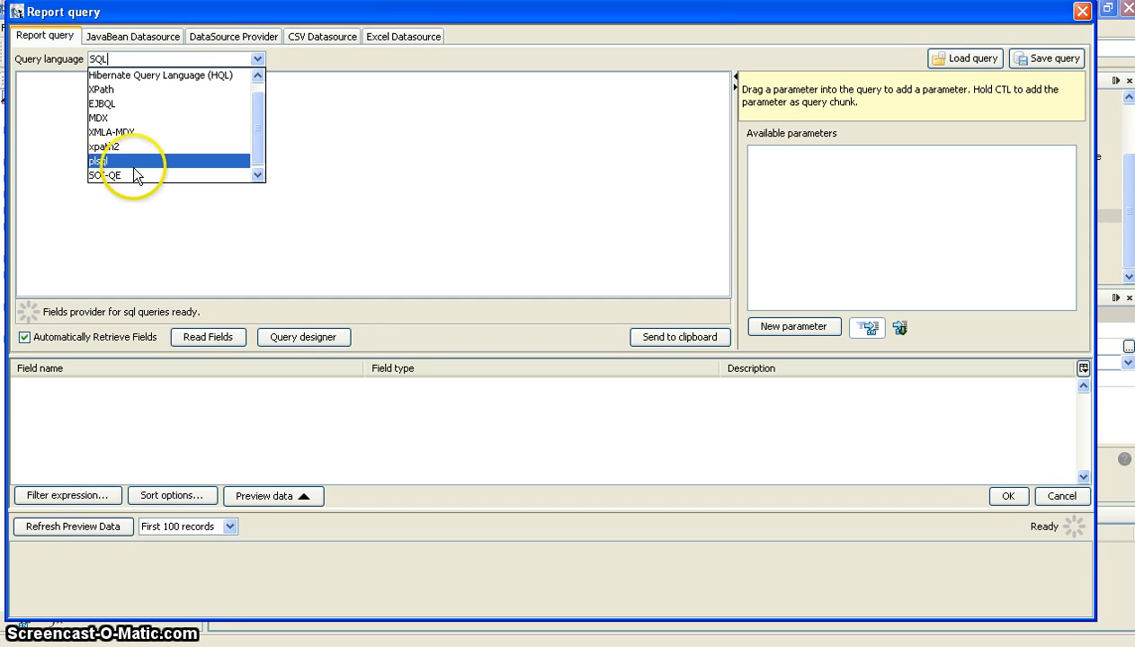
{"action": "scroll", "coordinate": [144, 113], "scroll_direction": "up", "scroll_amount": 1}
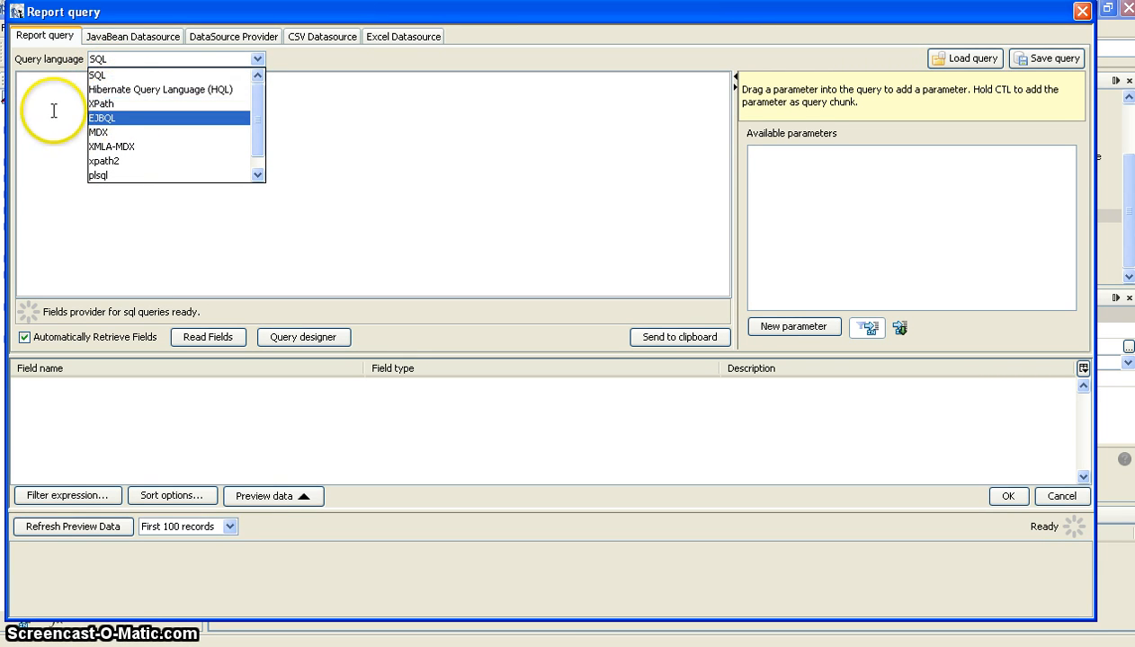
{"action": "left_click_drag", "start_coordinate": [253, 105], "coordinate": [250, 140]}
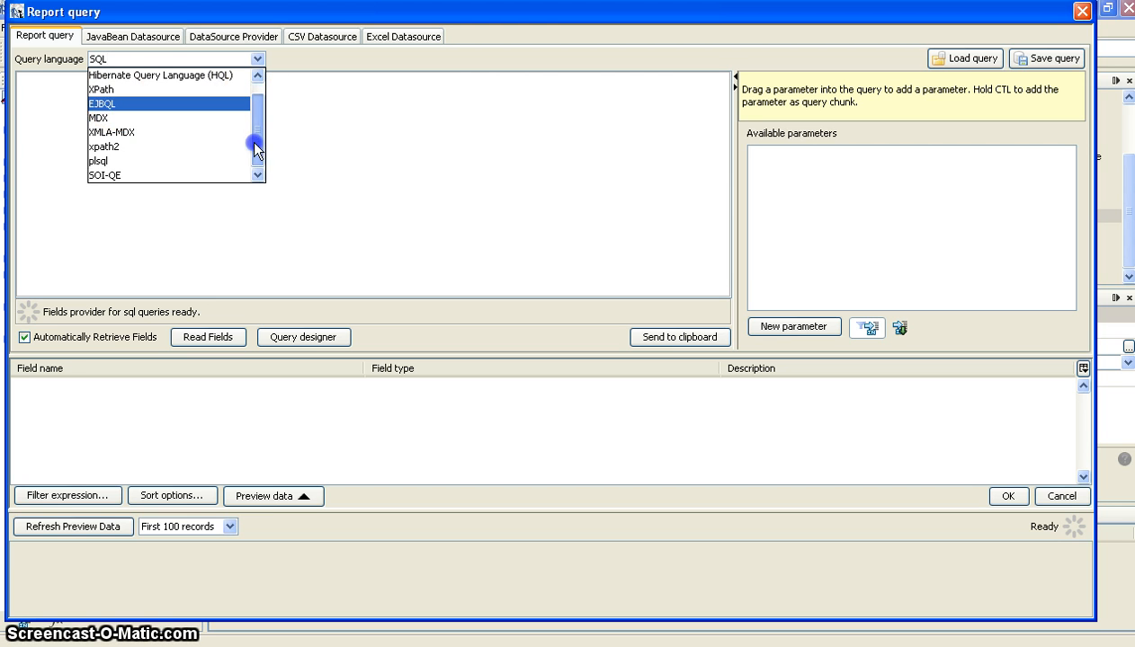
Set the query language to SOI-QE and enter the report query "select * from syemsad".
{"action": "left_click", "coordinate": [147, 175]}
{"action": "left_click", "coordinate": [118, 162]}
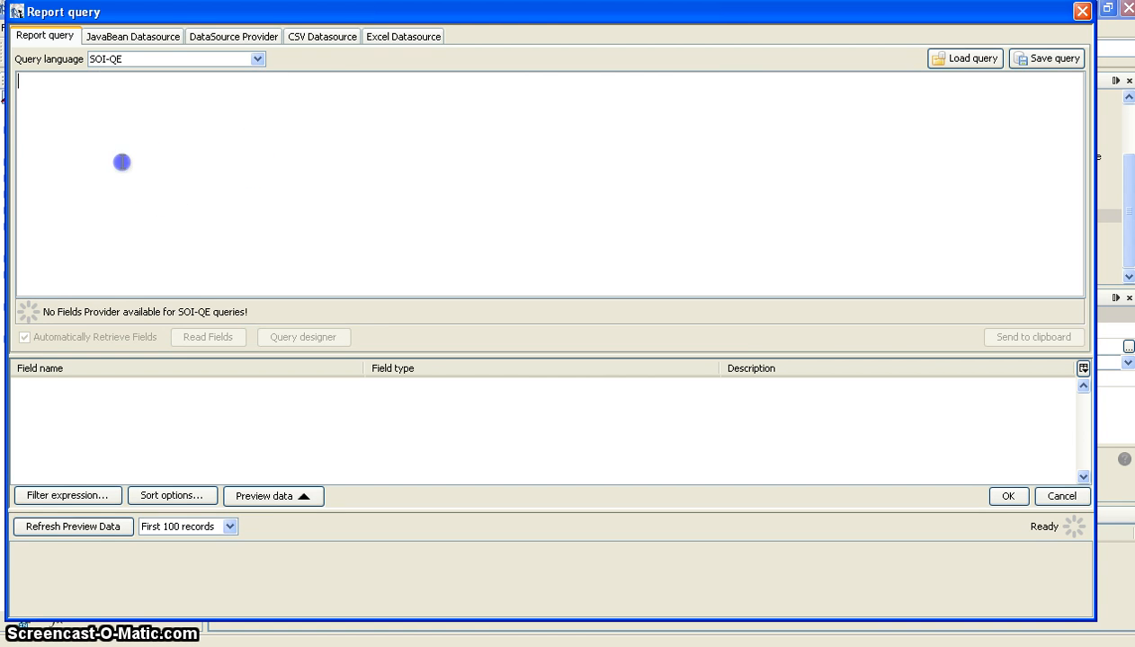
{"action": "left_click", "coordinate": [76, 112]}
{"action": "type", "text": "select * from syemsad"}
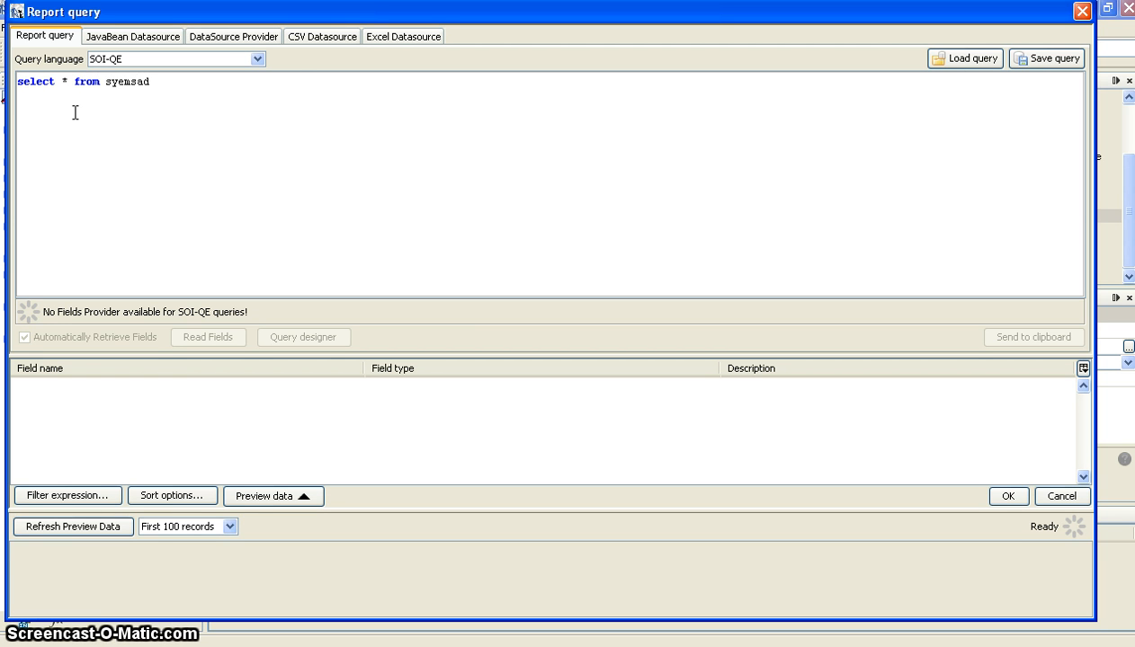
Set the query language to SQL and switch automatic field retrieval off and on to try reading the query's fields.
{"action": "left_click", "coordinate": [257, 58]}
{"action": "left_click", "coordinate": [256, 90]}
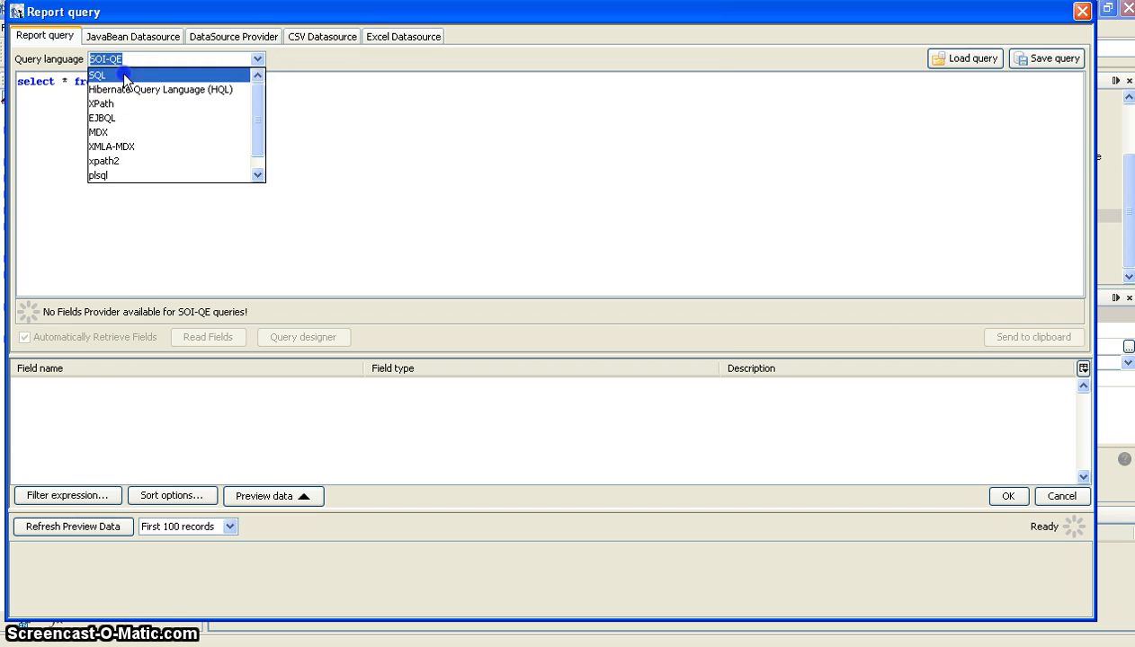
{"action": "left_click", "coordinate": [122, 74]}
{"action": "left_click", "coordinate": [219, 99]}
{"action": "left_click", "coordinate": [62, 338]}
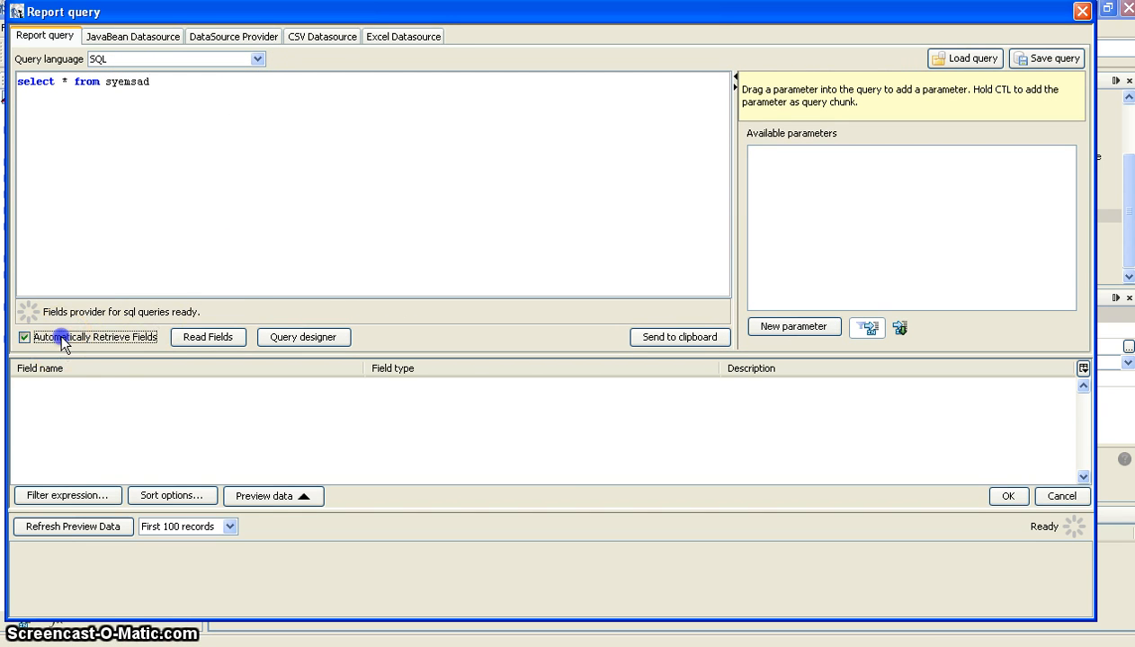
{"action": "left_click", "coordinate": [62, 338]}
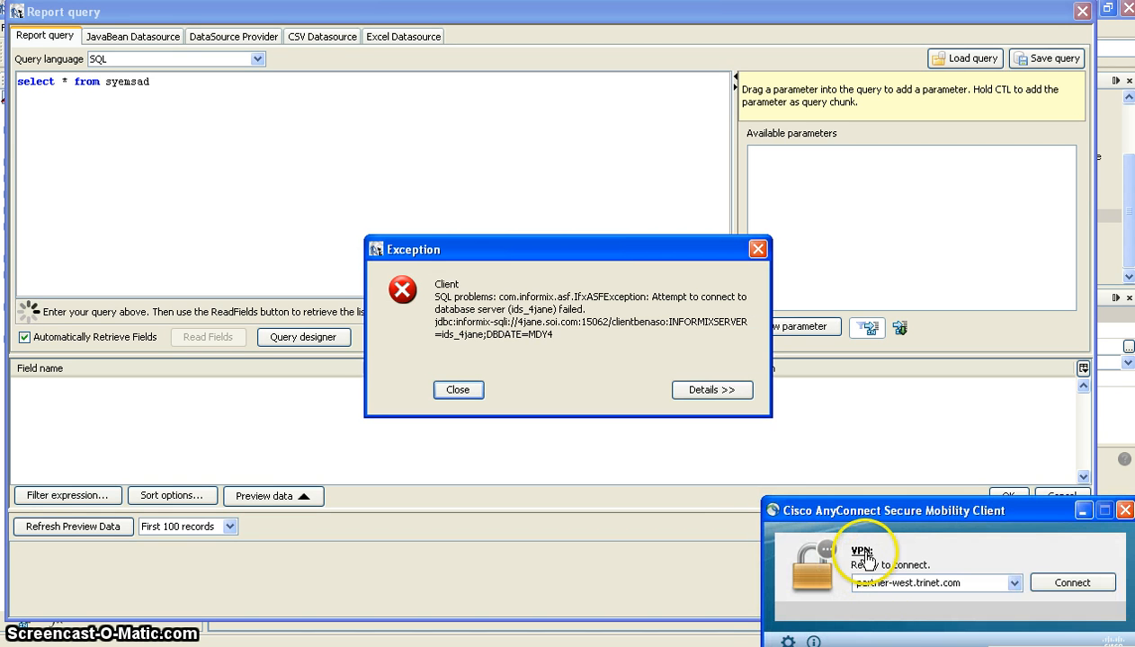
Connect the Cisco AnyConnect VPN to partner-west.trinet.com, dismiss the exception, and retrieve the query's fields again by re-enabling automatic retrieval.
{"action": "left_click", "coordinate": [1073, 584]}
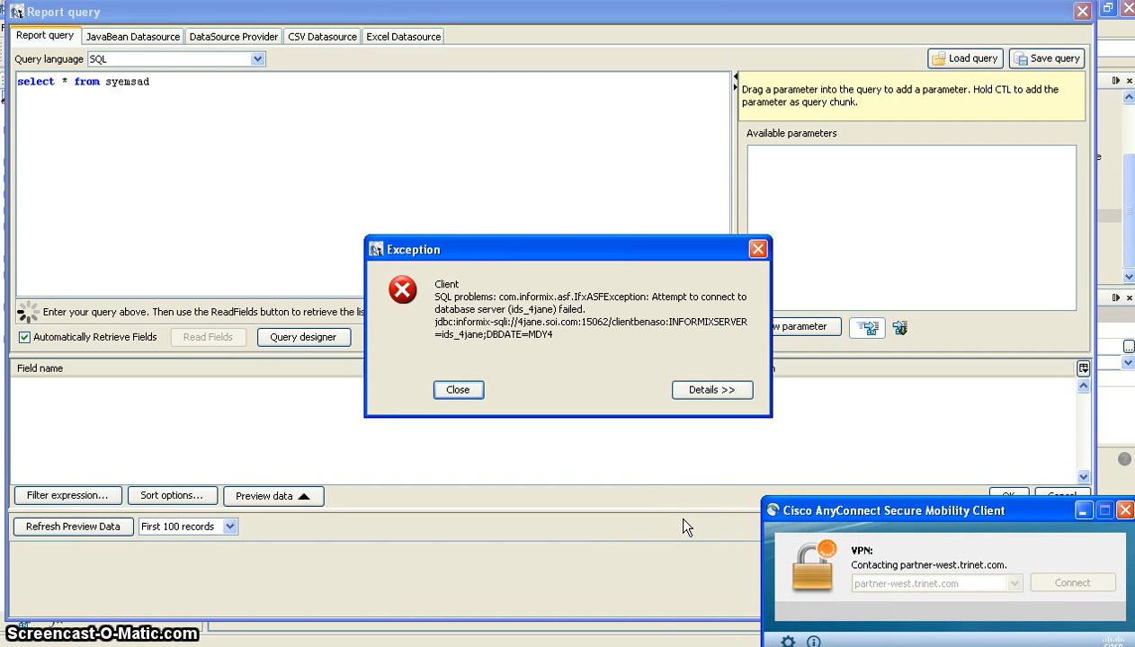
{"action": "left_click", "coordinate": [458, 390]}
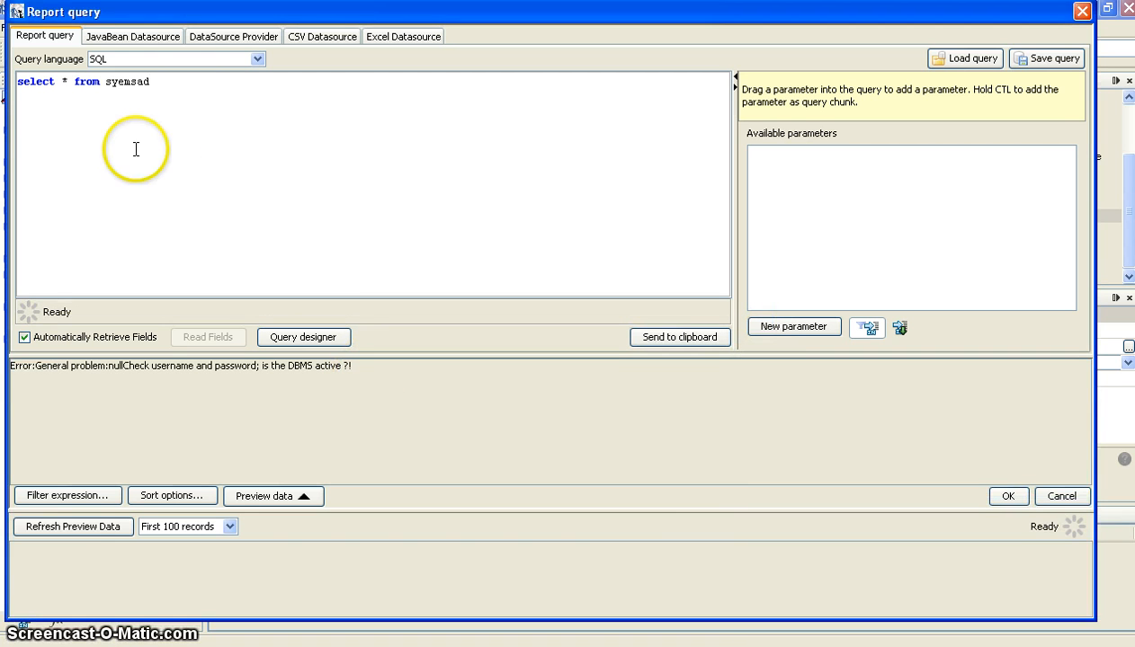
{"action": "left_click", "coordinate": [155, 87]}
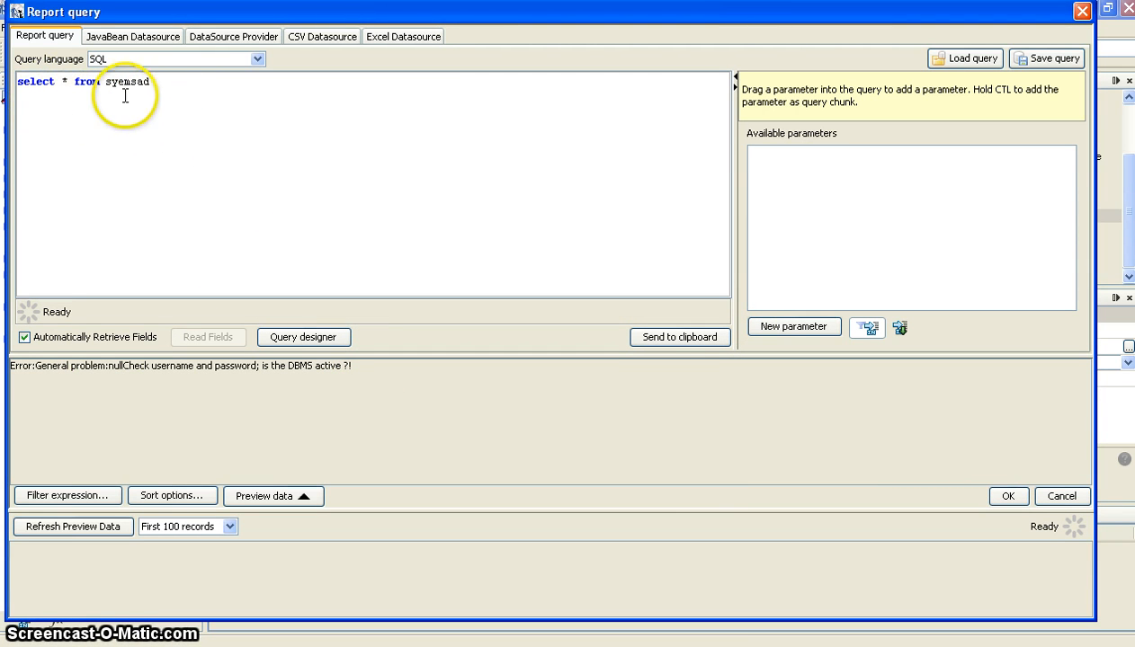
{"action": "left_click", "coordinate": [69, 340]}
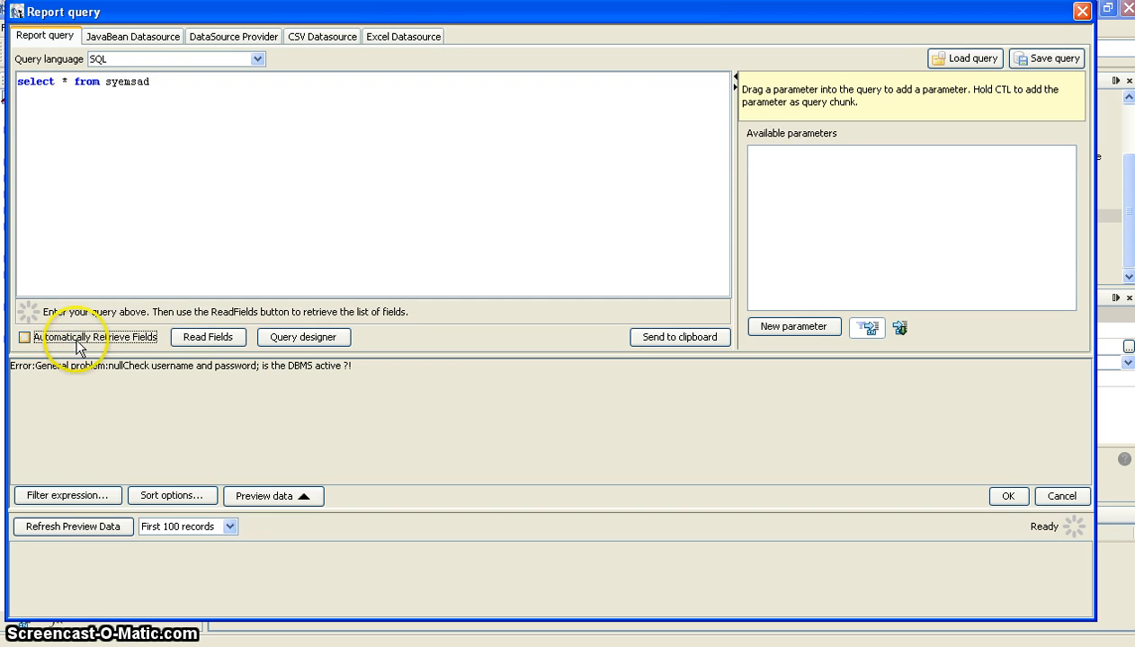
{"action": "left_click", "coordinate": [96, 338]}
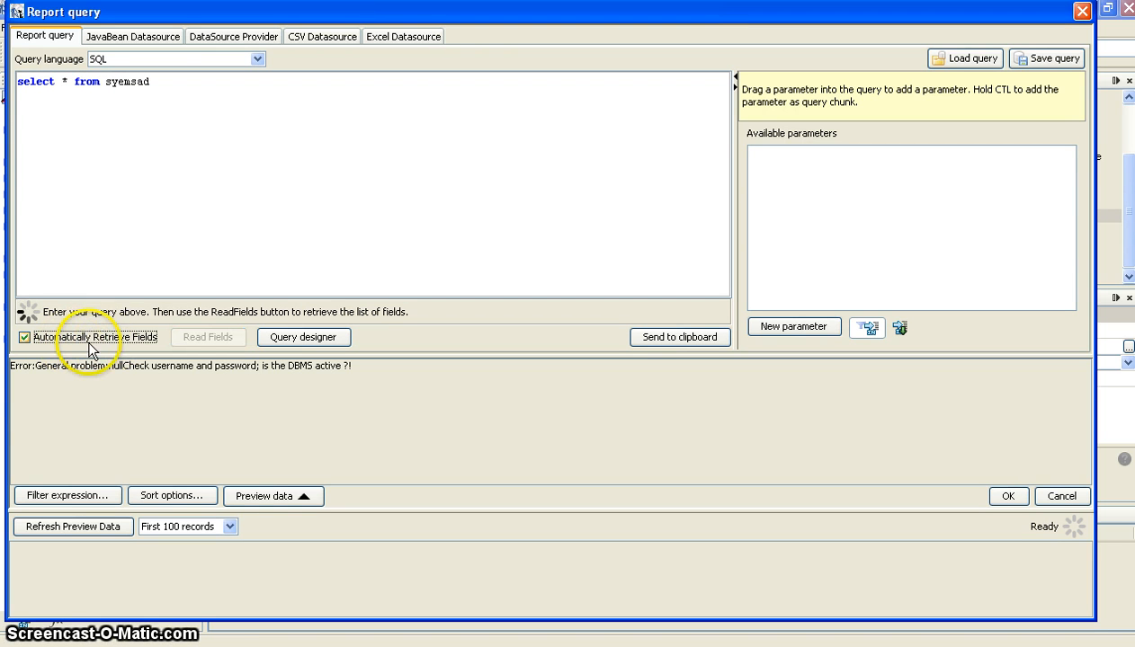
{"action": "left_click", "coordinate": [175, 99]}
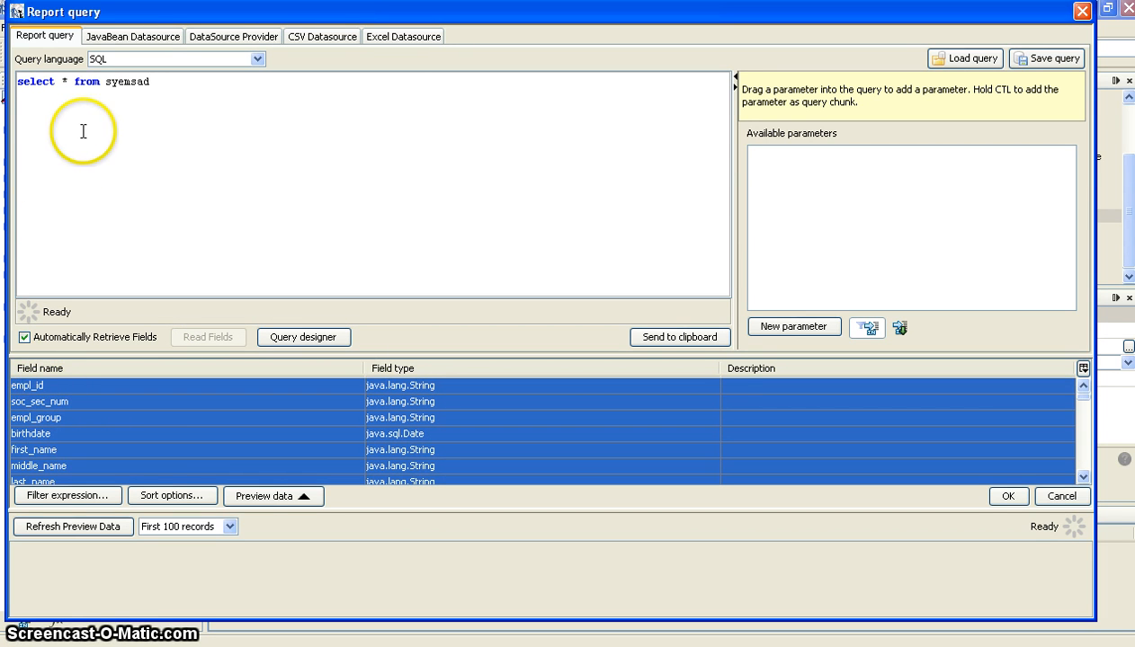
Look through the names and types of the fields retrieved by the query.
{"action": "left_click", "coordinate": [47, 403]}
{"action": "scroll", "coordinate": [36, 412], "scroll_direction": "down", "scroll_amount": 2}
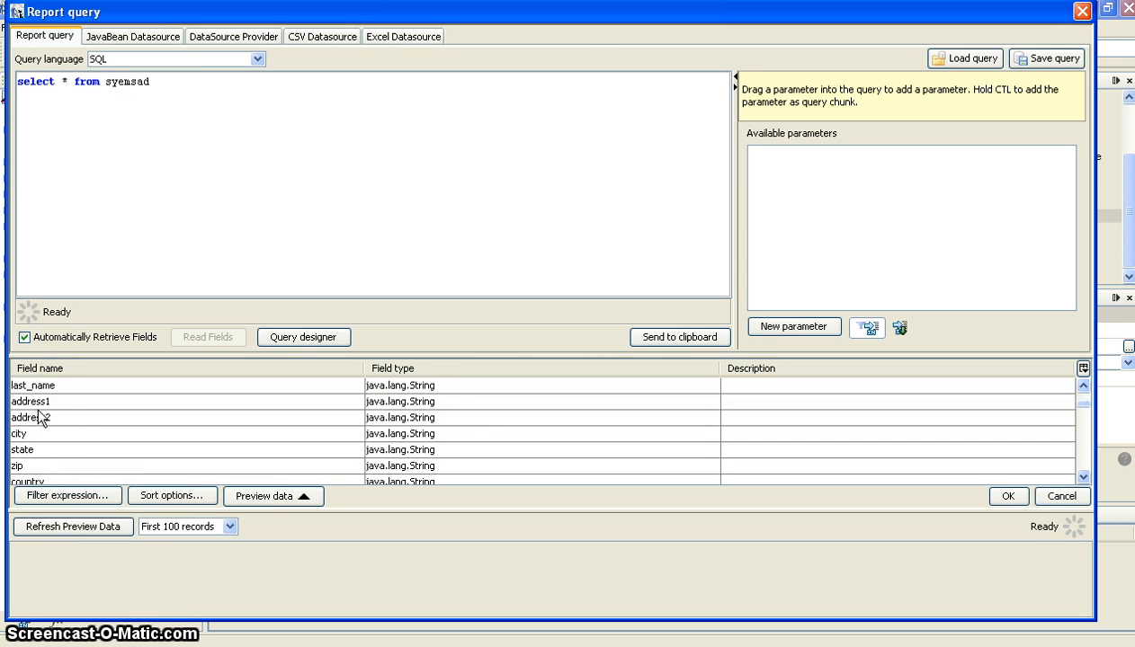
{"action": "scroll", "coordinate": [27, 386], "scroll_direction": "up", "scroll_amount": 2}
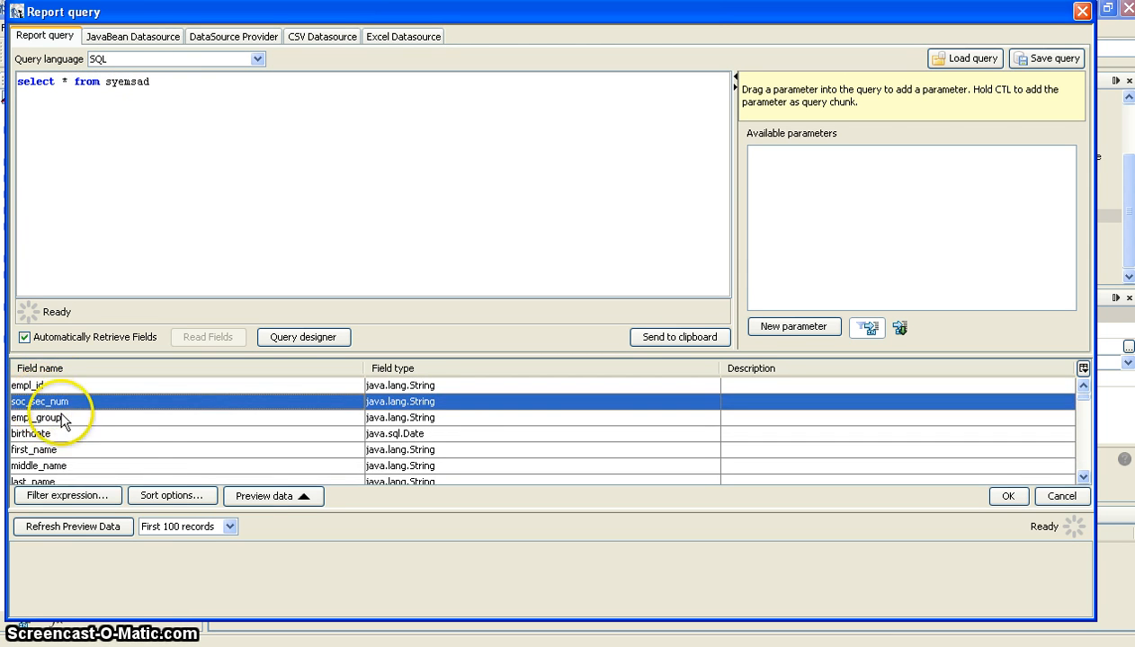
{"action": "scroll", "coordinate": [132, 458], "scroll_direction": "down", "scroll_amount": 2}
{"action": "scroll", "coordinate": [132, 458], "scroll_direction": "down", "scroll_amount": 5}
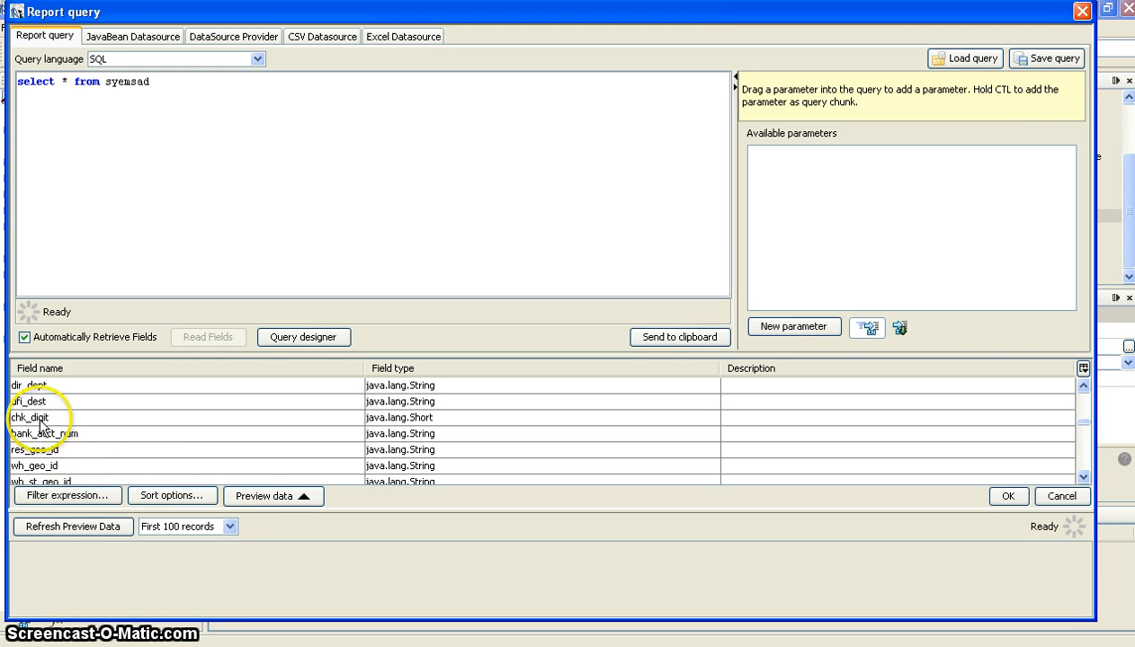
{"action": "scroll", "coordinate": [45, 400], "scroll_direction": "up", "scroll_amount": 7}
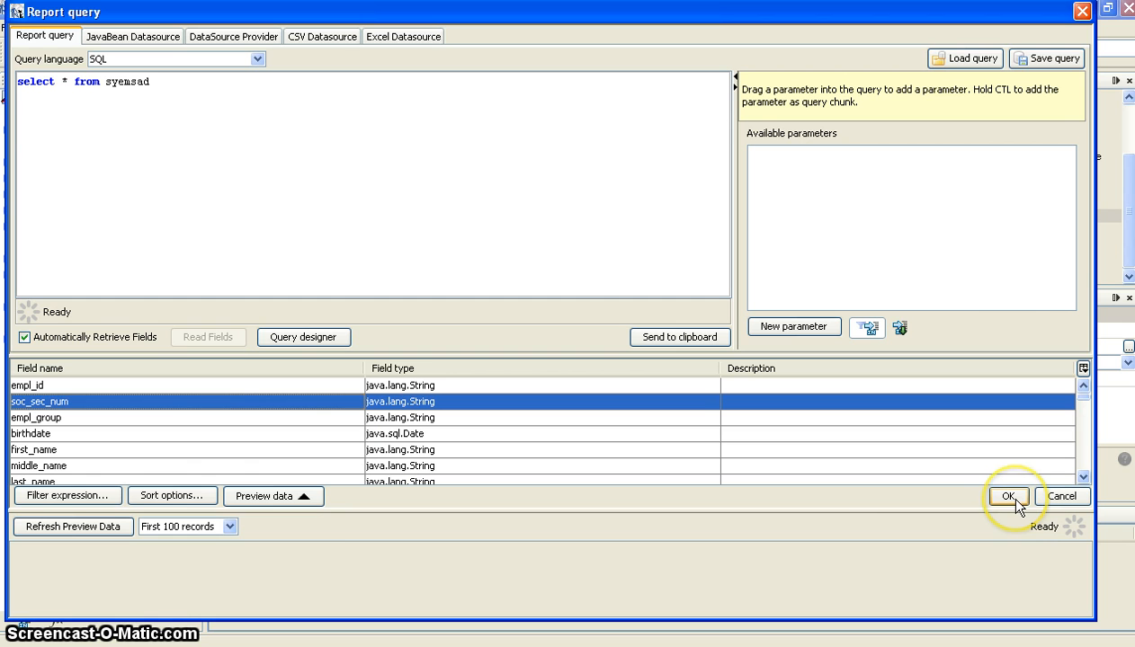
Hide and reshow the data preview, enlarge it to look through the records, and accept the report query.
{"action": "left_click", "coordinate": [291, 497]}
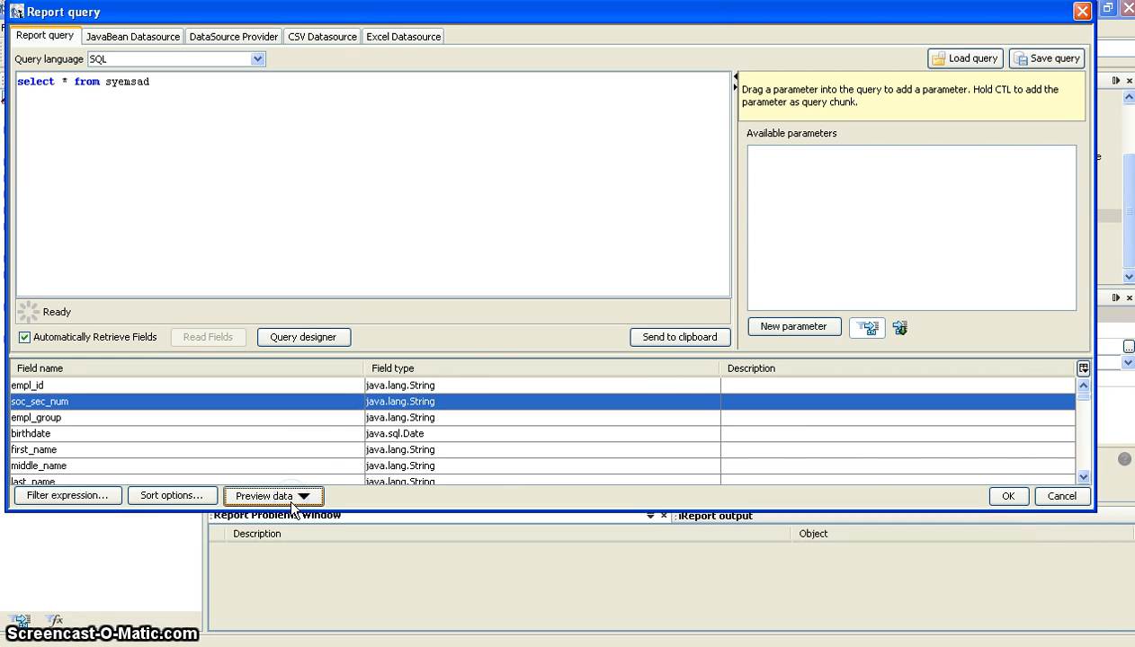
{"action": "left_click", "coordinate": [290, 496]}
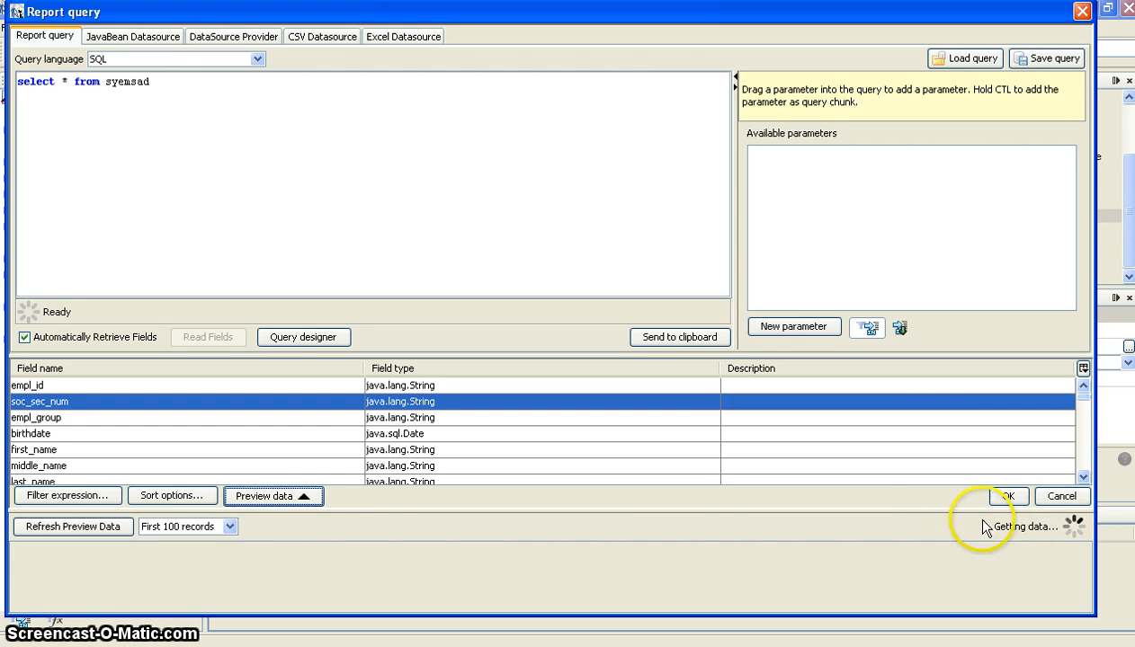
{"action": "left_click_drag", "start_coordinate": [933, 512], "coordinate": [902, 394]}
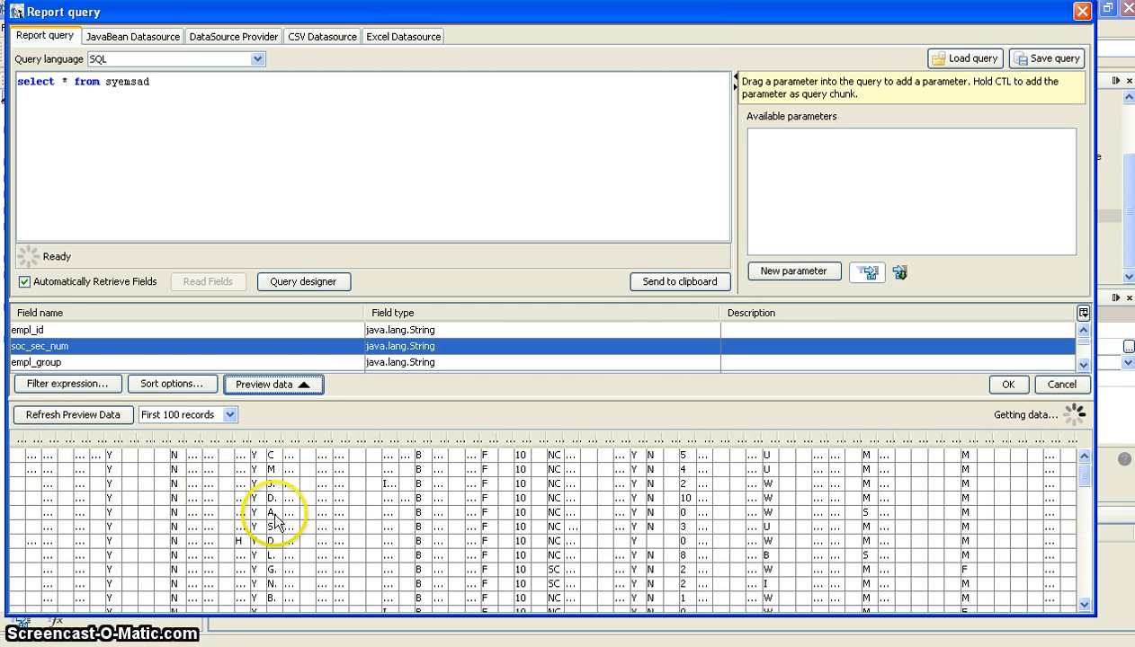
{"action": "scroll", "coordinate": [281, 503], "scroll_direction": "down", "scroll_amount": 10}
{"action": "scroll", "coordinate": [274, 500], "scroll_direction": "up", "scroll_amount": 10}
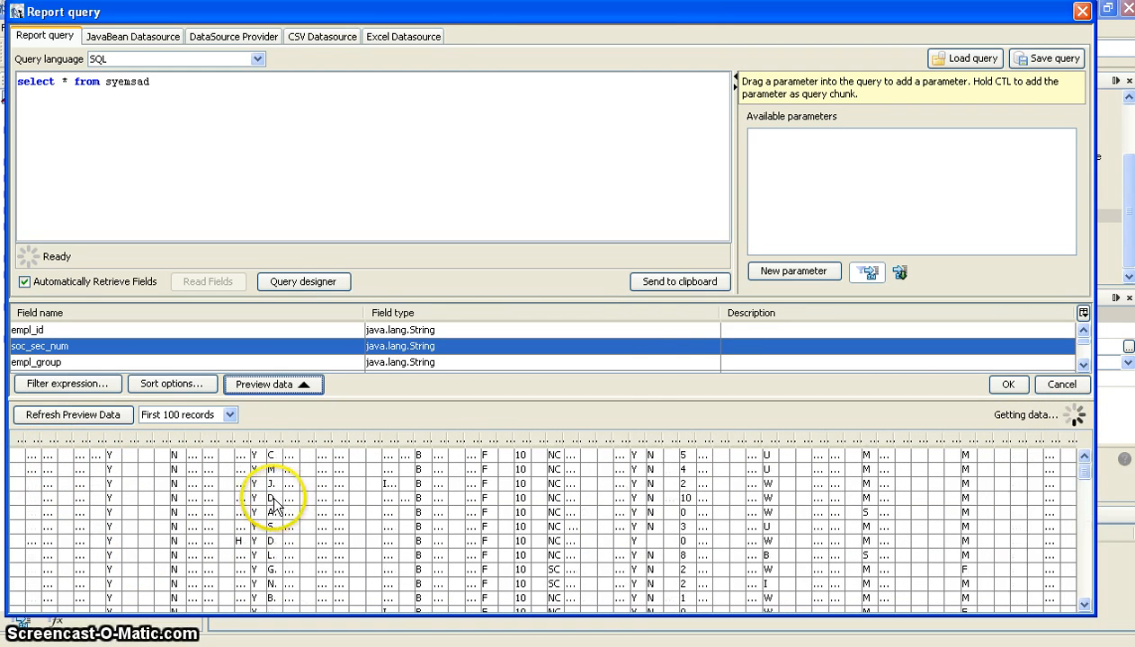
{"action": "left_click", "coordinate": [1009, 385]}
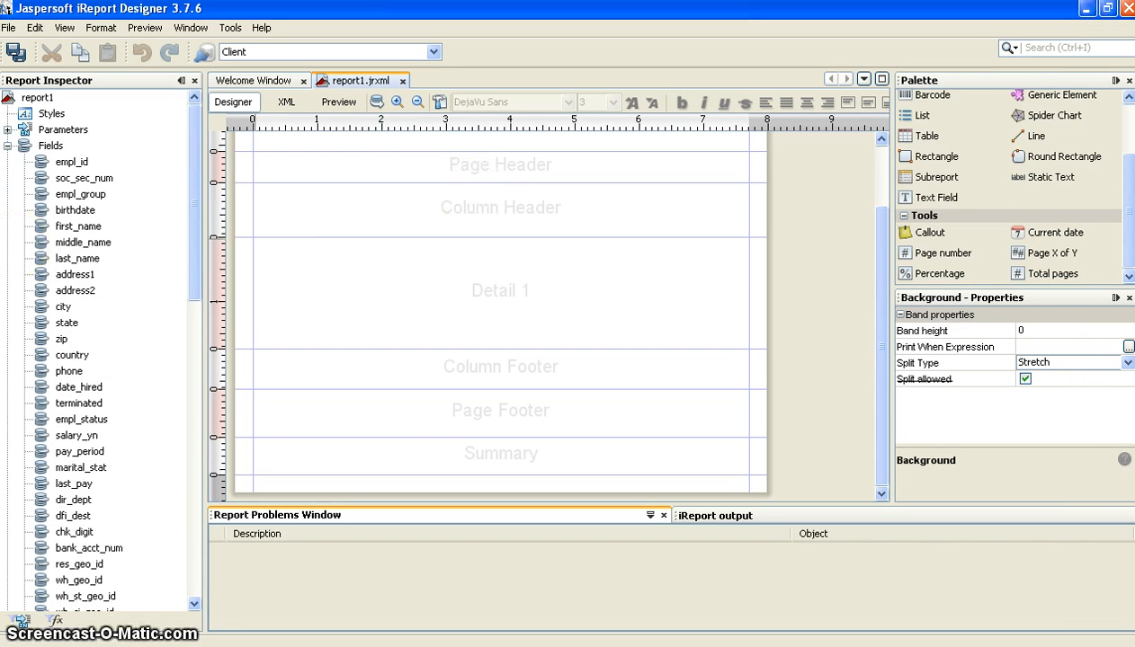
Collapse and re-expand the report's Fields list and look at the properties of its first few fields.
{"action": "left_click", "coordinate": [8, 146]}
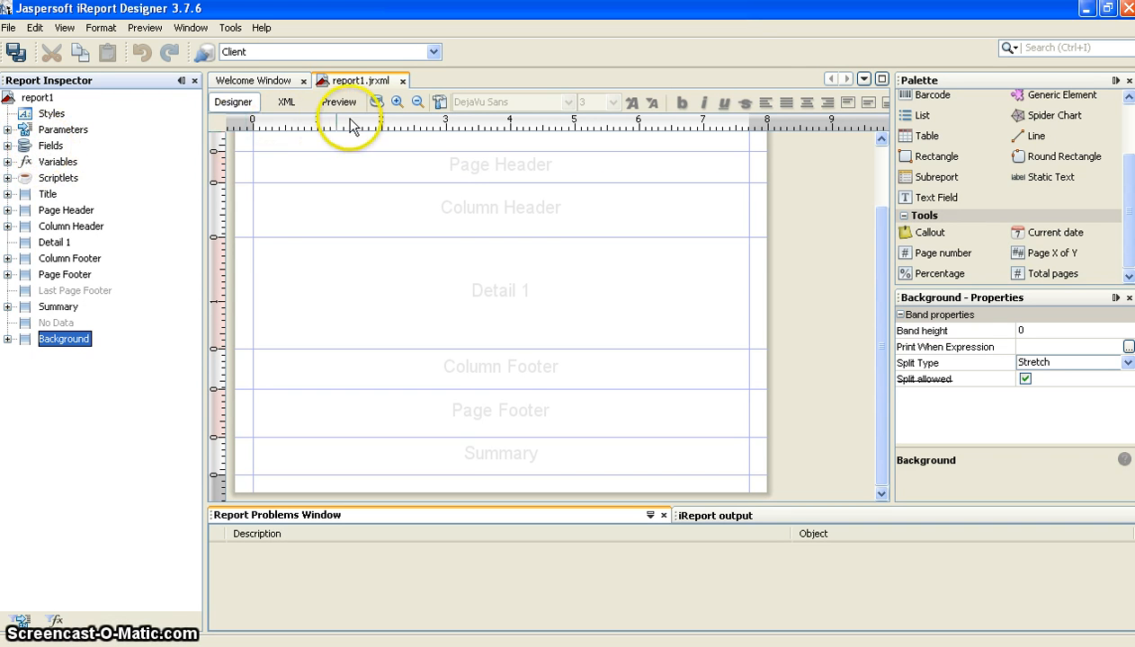
{"action": "left_click", "coordinate": [7, 145]}
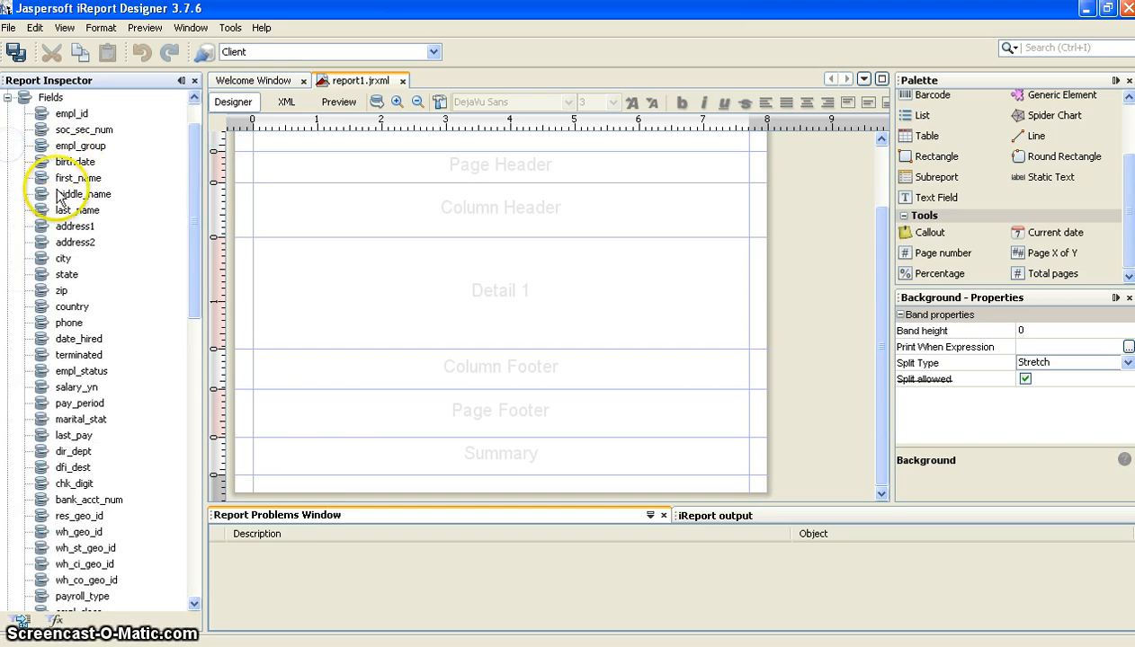
{"action": "left_click", "coordinate": [72, 113]}
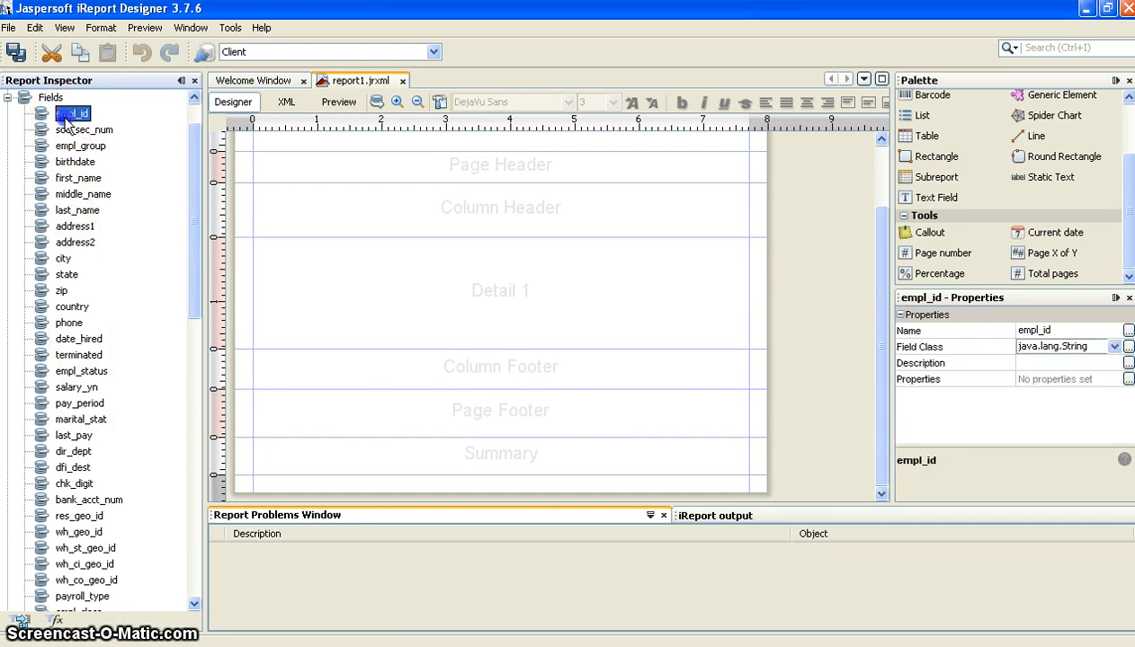
{"action": "left_click", "coordinate": [78, 131]}
{"action": "left_click", "coordinate": [77, 147]}
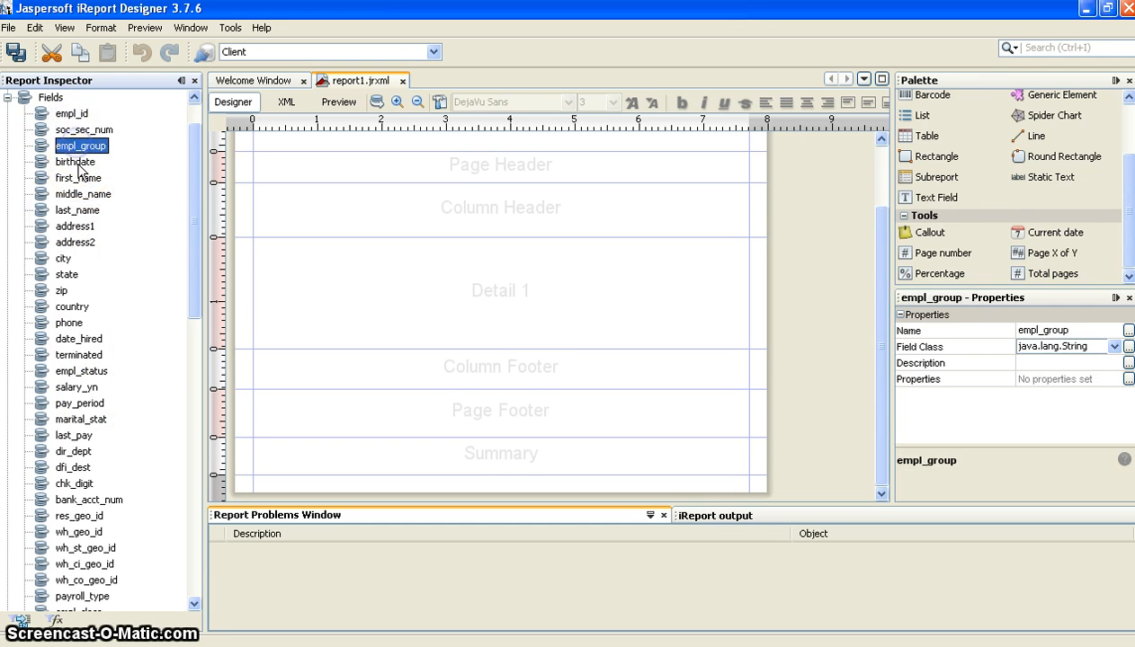
{"action": "left_click", "coordinate": [78, 163]}
Add the empl_id field to the Detail 1 band and align it and its column header label at left 0, top 0.
{"action": "left_click", "coordinate": [72, 114]}
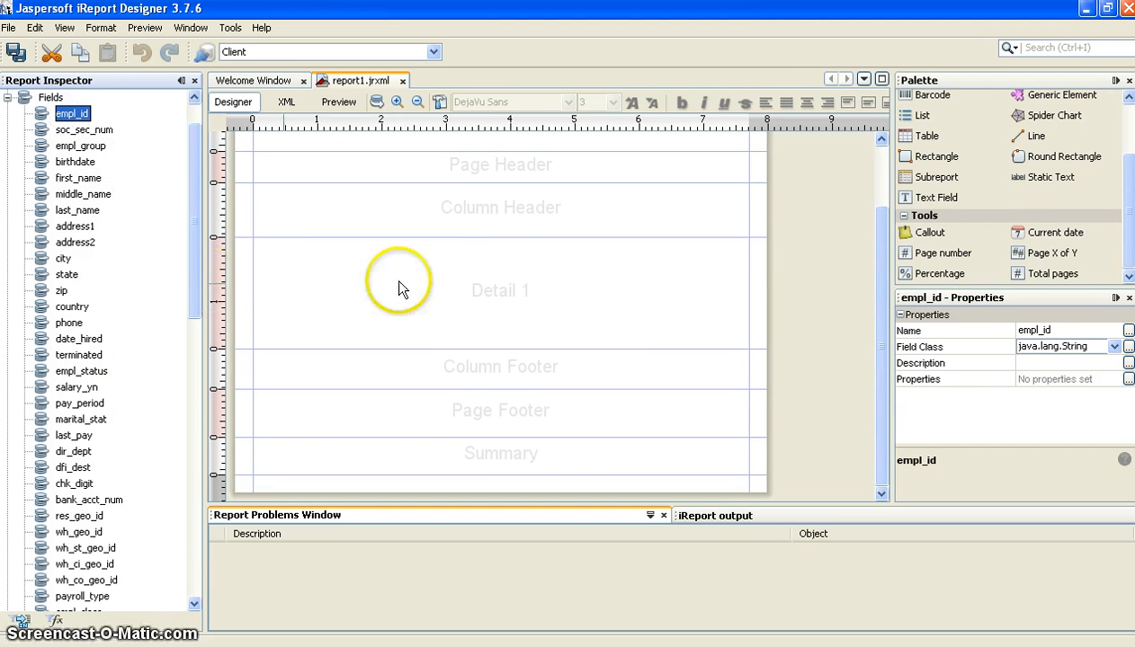
{"action": "left_click_drag", "start_coordinate": [43, 123], "coordinate": [163, 199]}
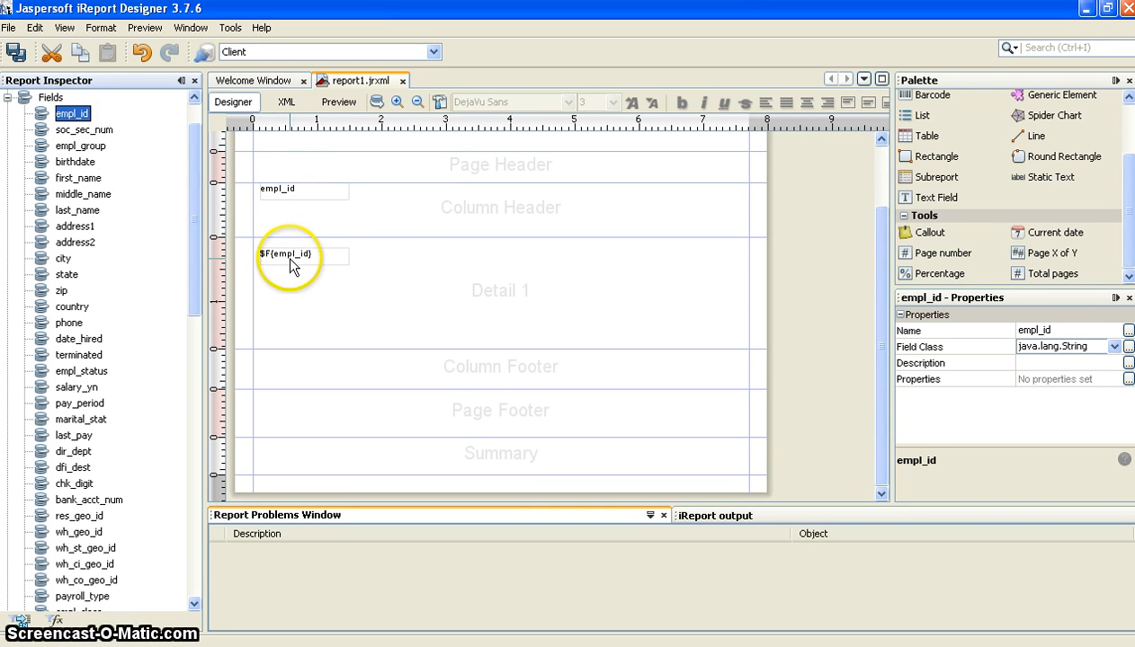
{"action": "left_click", "coordinate": [291, 256]}
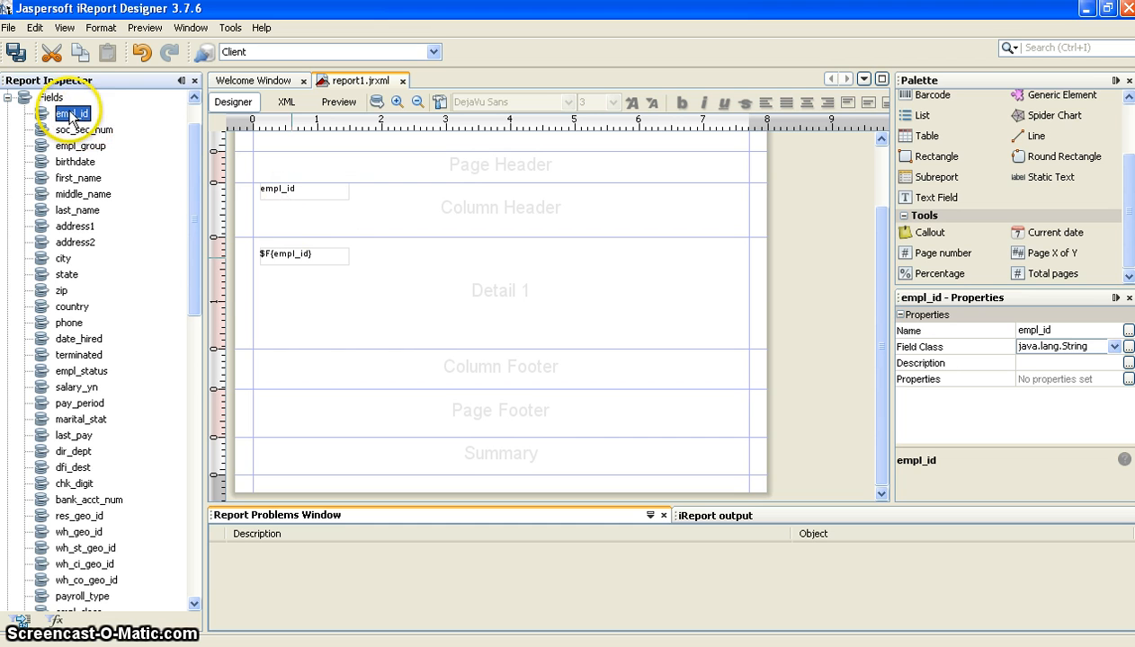
{"action": "left_click", "coordinate": [297, 187]}
{"action": "mouse_move", "coordinate": [296, 187]}
{"action": "left_mouse_down"}
{"action": "mouse_move", "coordinate": [291, 196]}
{"action": "mouse_move", "coordinate": [300, 196]}
{"action": "left_mouse_up"}
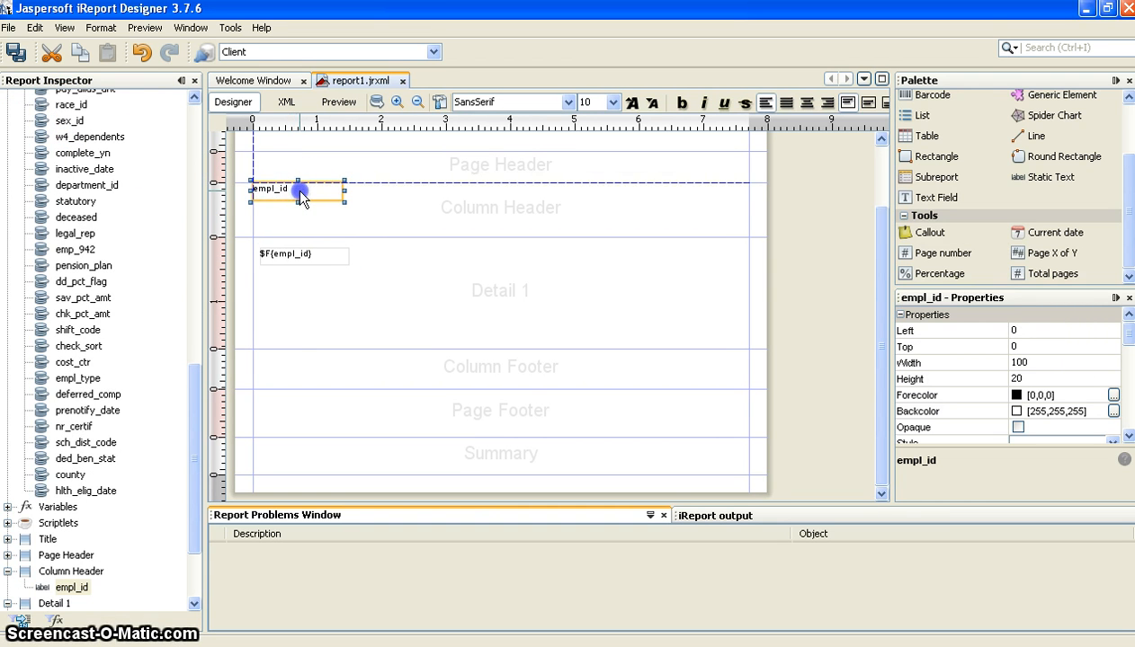
{"action": "left_click_drag", "start_coordinate": [292, 270], "coordinate": [282, 255]}
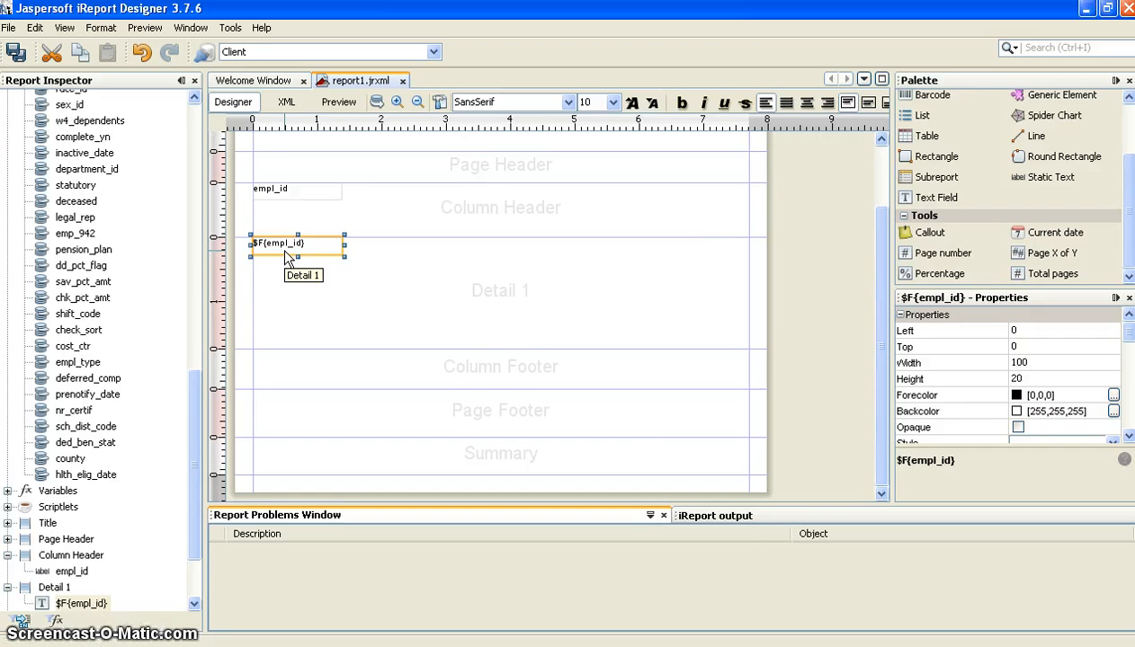
Change the text of the empl_id label in the Column Header band to "Empl ID".
{"action": "right_click", "coordinate": [283, 191]}
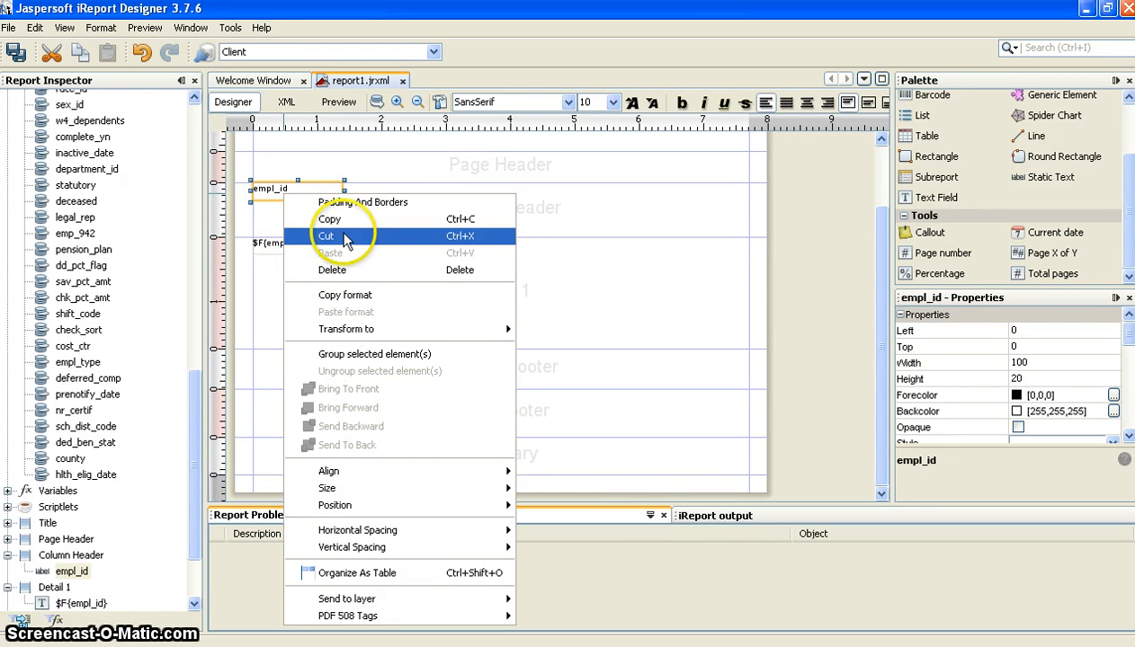
{"action": "left_click", "coordinate": [256, 190]}
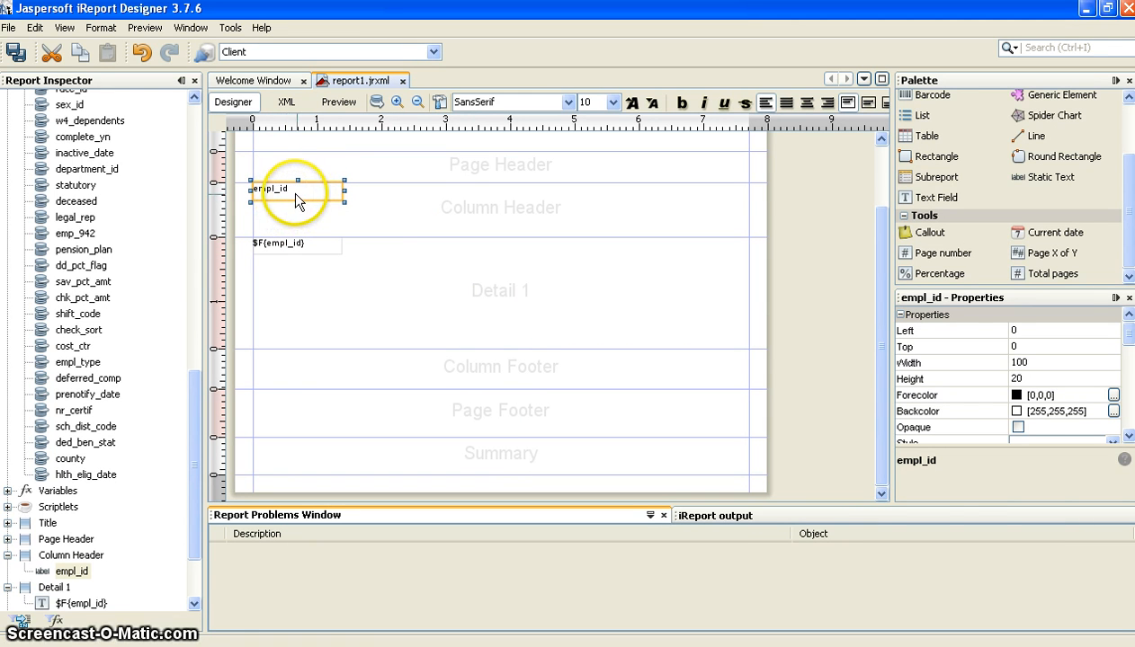
{"action": "scroll", "coordinate": [1057, 428], "scroll_direction": "down", "scroll_amount": 8}
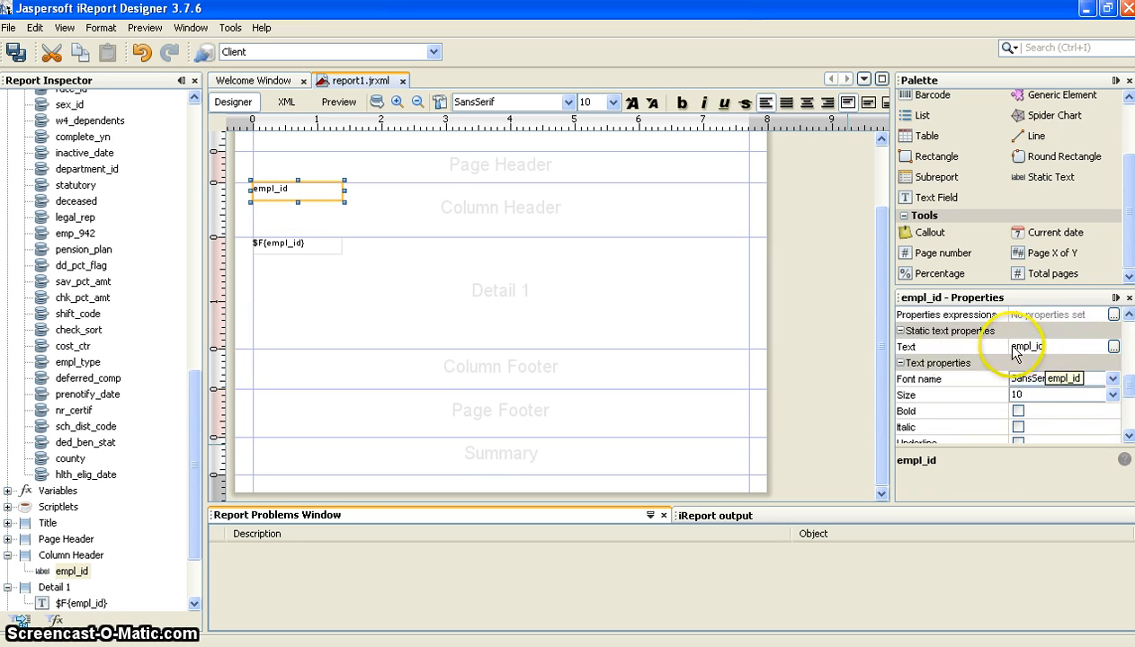
{"action": "left_click", "coordinate": [1114, 347]}
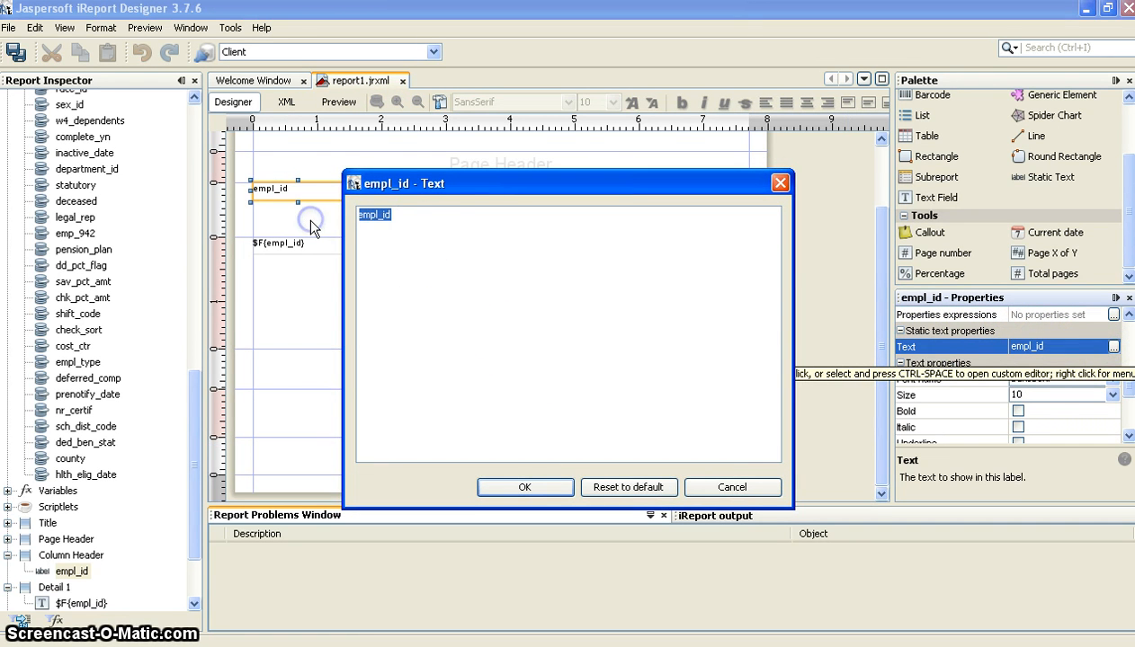
{"action": "type", "text": "Empl ID"}
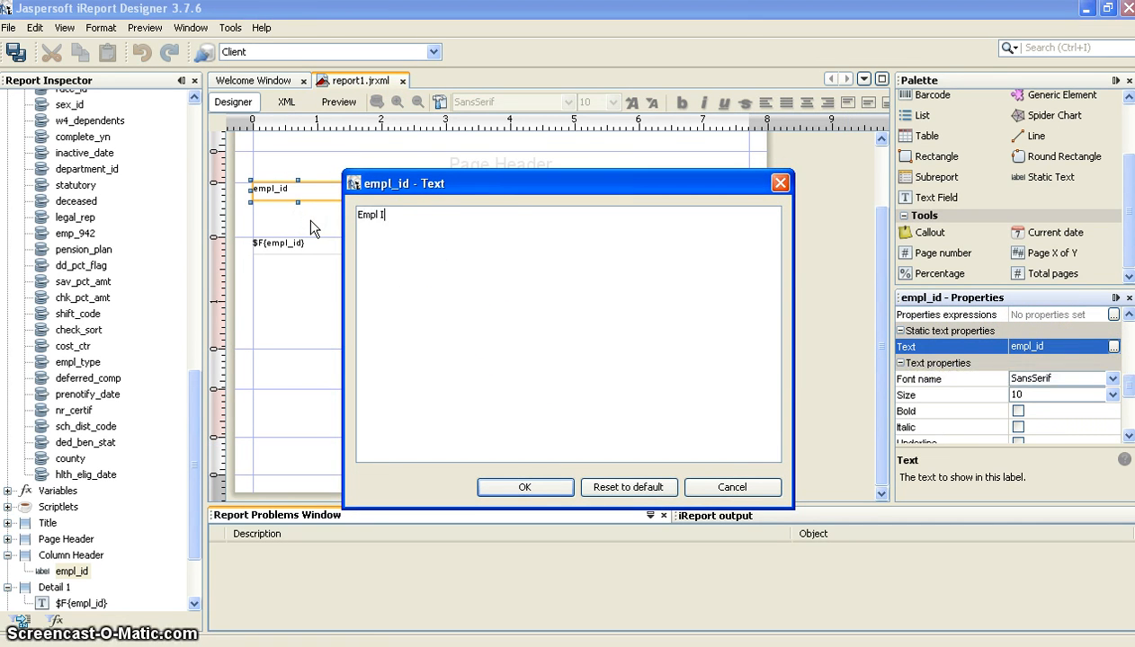
{"action": "left_click", "coordinate": [524, 486]}
{"action": "left_click", "coordinate": [357, 225]}
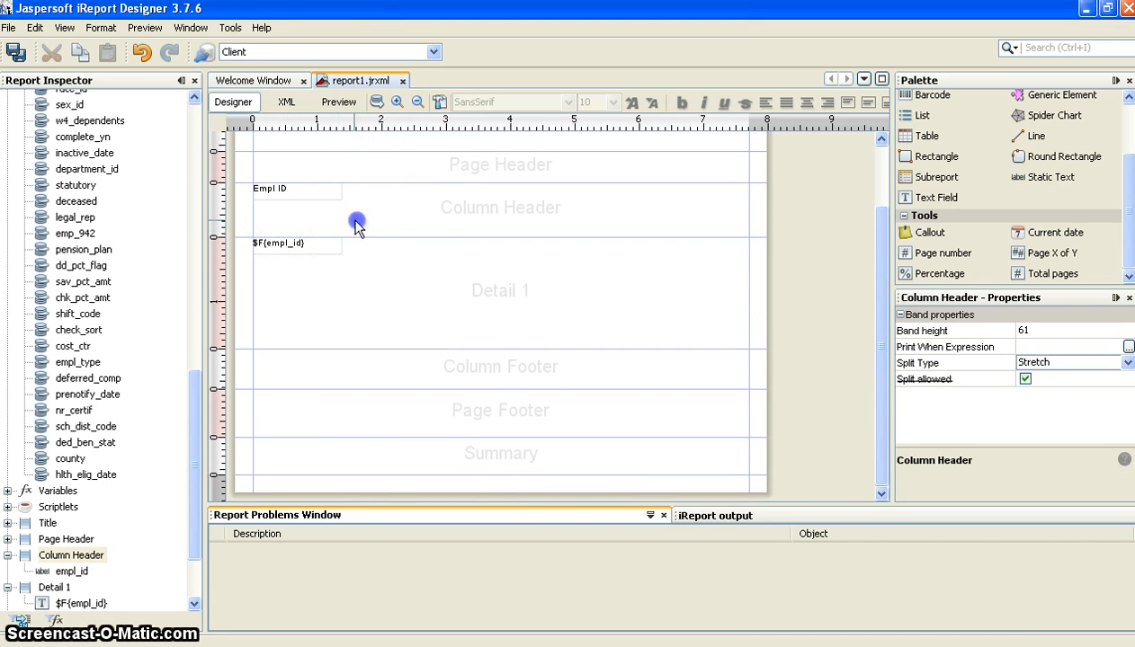
Add the soc_sec_num field to Detail 1 beside empl_id and align it and its column header label at left 100, top 0.
{"action": "left_click", "coordinate": [315, 250]}
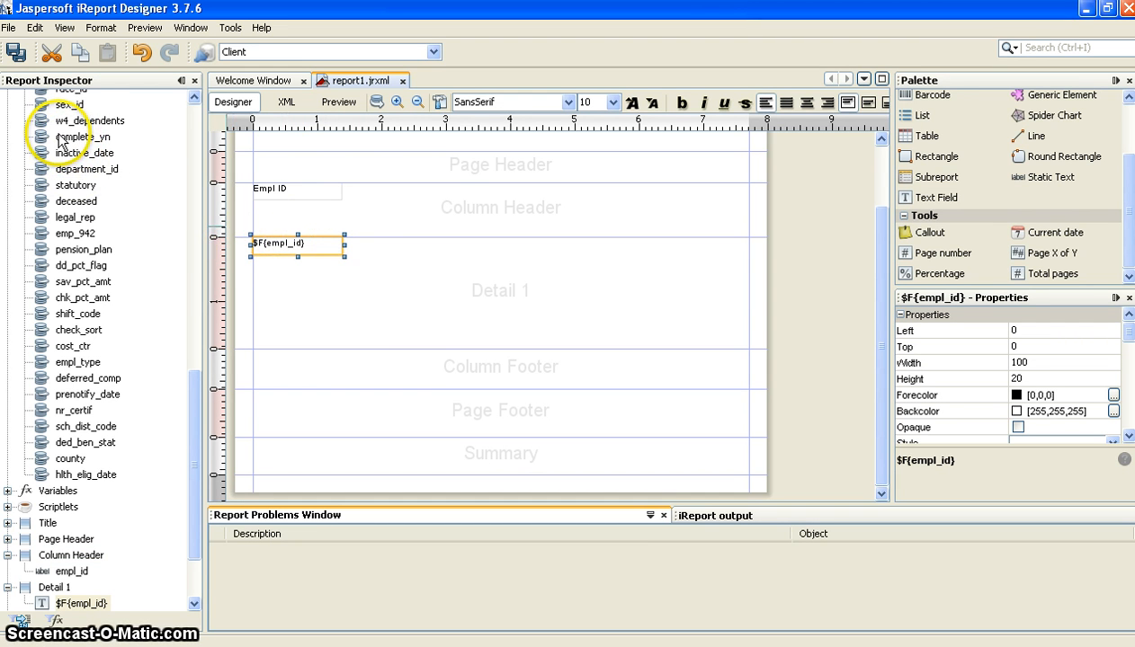
{"action": "scroll", "coordinate": [126, 225], "scroll_direction": "up", "scroll_amount": 15}
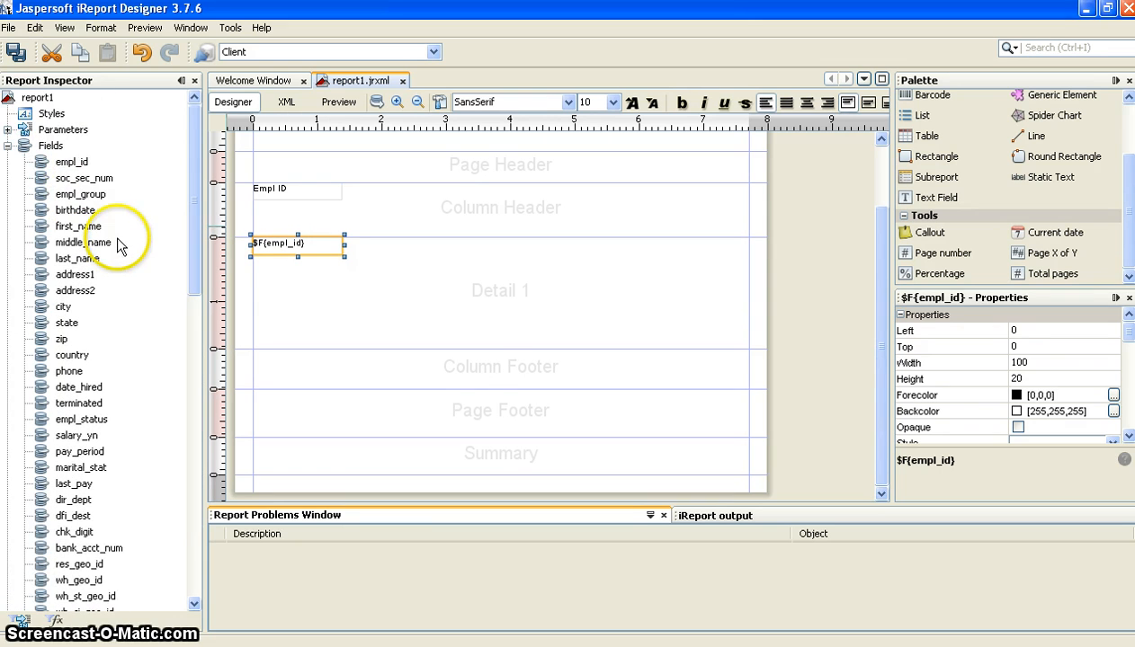
{"action": "left_click", "coordinate": [86, 180]}
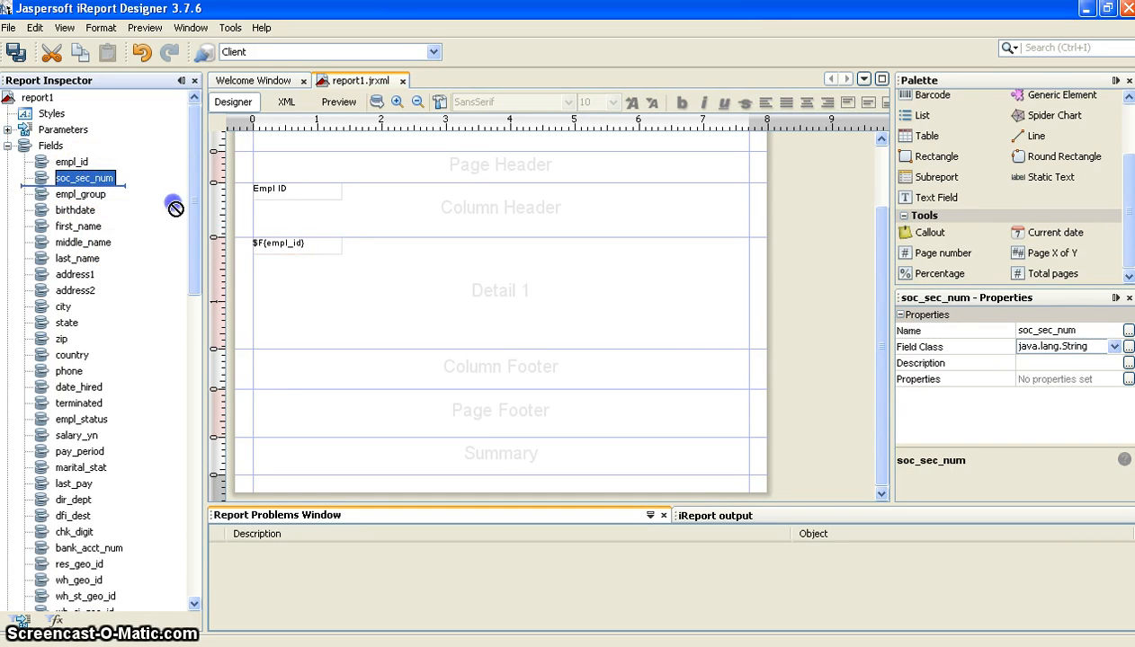
{"action": "left_click_drag", "start_coordinate": [402, 266], "coordinate": [380, 245]}
{"action": "left_click", "coordinate": [382, 194], "text": "shift"}
{"action": "left_click_drag", "start_coordinate": [398, 175], "coordinate": [393, 199]}
{"action": "left_click", "coordinate": [391, 319]}
{"action": "left_click", "coordinate": [376, 261]}
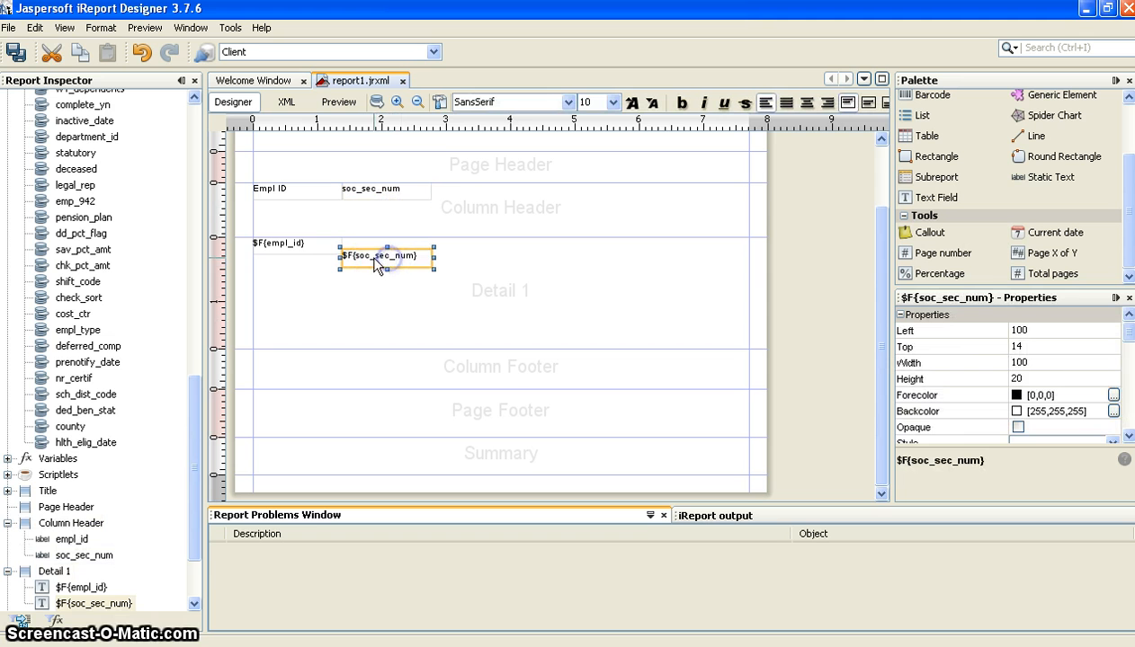
{"action": "left_click_drag", "start_coordinate": [376, 260], "coordinate": [380, 254]}
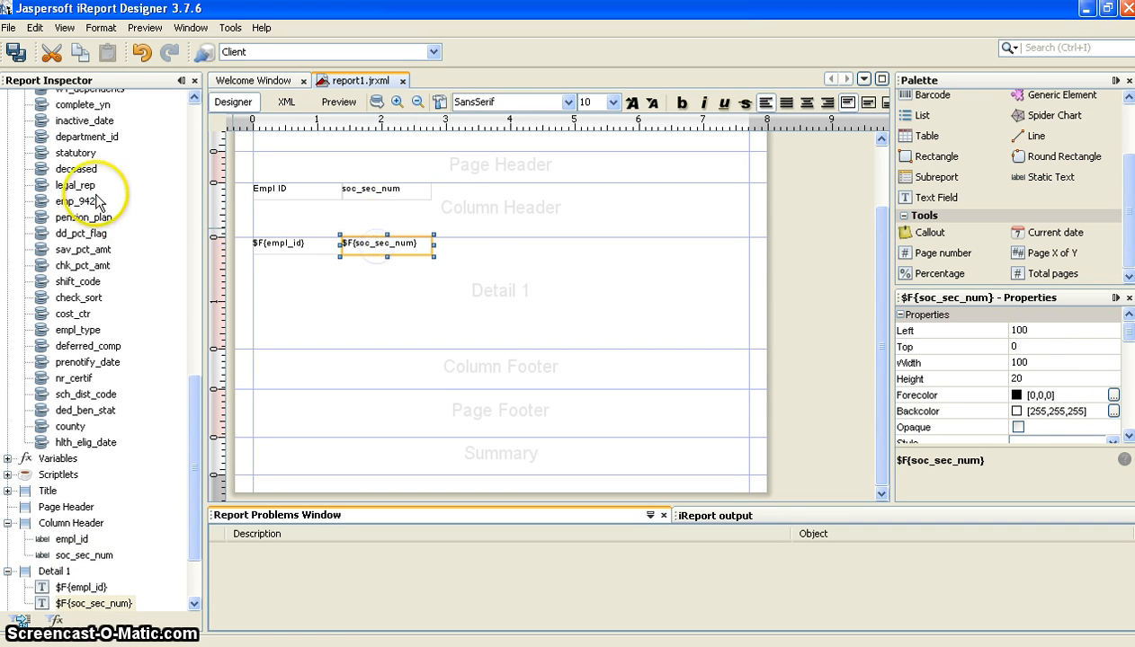
Add the empl_group field to Detail 1 beside soc_sec_num and align it and its column header label at left 200, top 0.
{"action": "scroll", "coordinate": [97, 189], "scroll_direction": "up", "scroll_amount": 10}
{"action": "scroll", "coordinate": [96, 183], "scroll_direction": "up", "scroll_amount": 3}
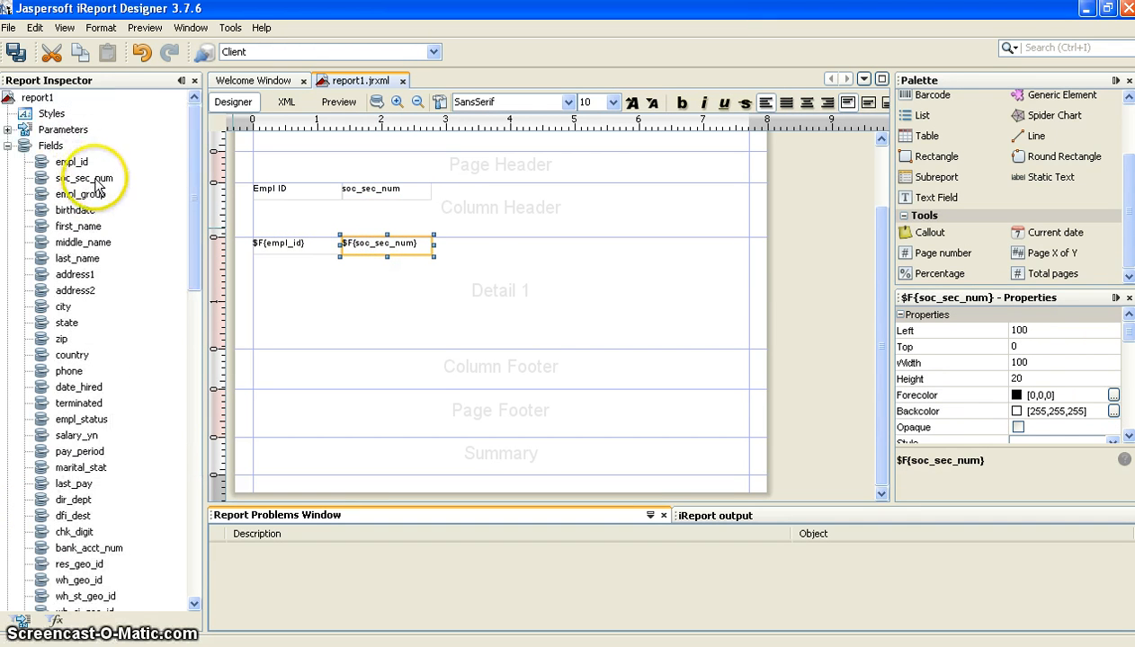
{"action": "left_click", "coordinate": [77, 208]}
{"action": "left_click", "coordinate": [80, 195]}
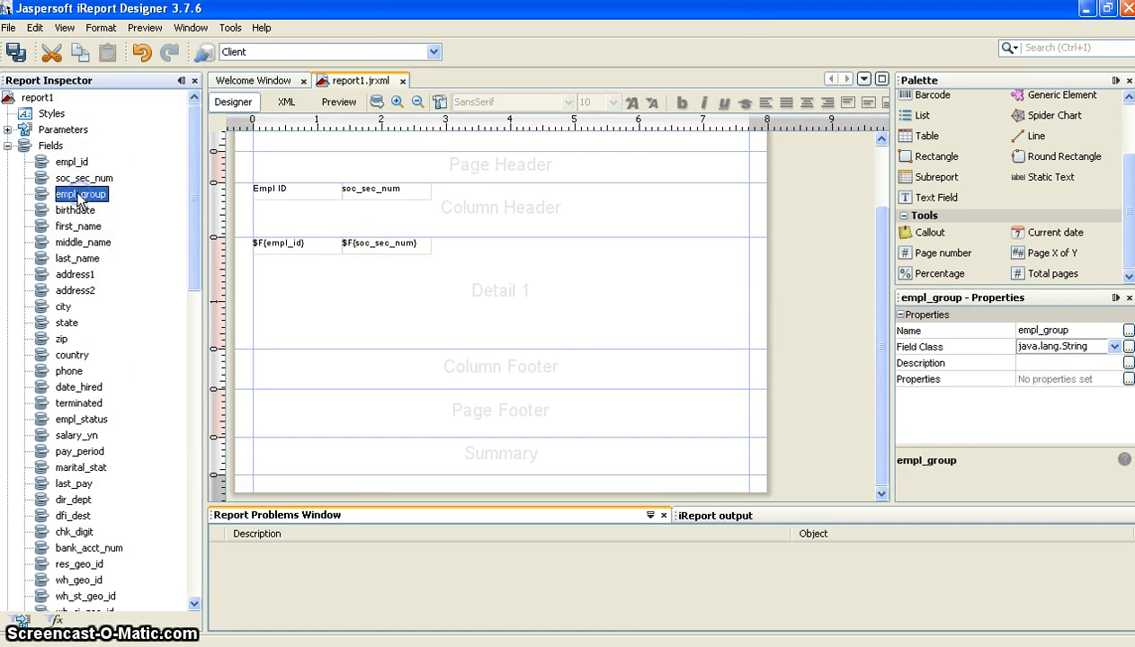
{"action": "left_click_drag", "start_coordinate": [450, 252], "coordinate": [459, 256]}
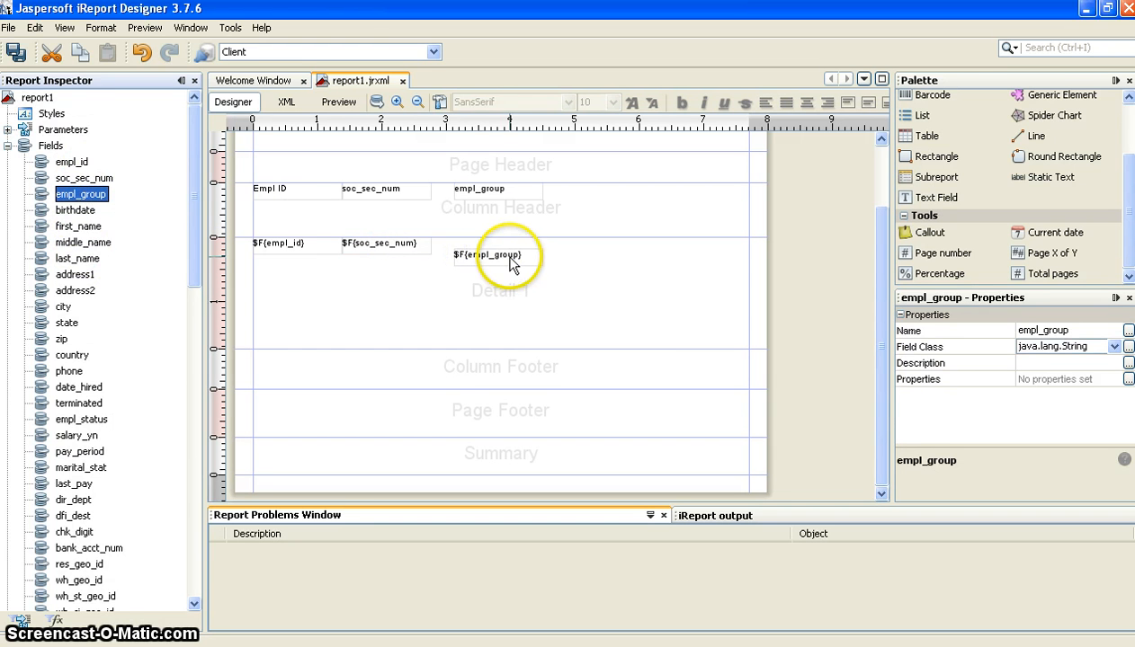
{"action": "left_click", "coordinate": [495, 252]}
{"action": "left_click", "coordinate": [474, 190]}
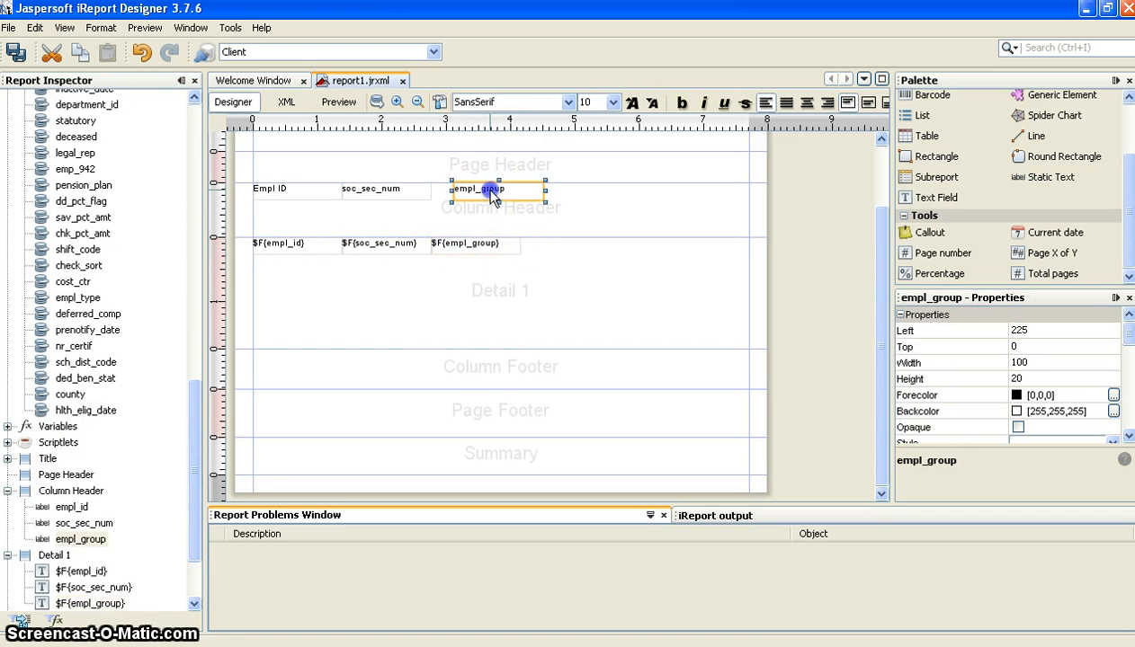
Add the birthdate field to Detail 1 beside empl_group and align it and its column header label at left 300, top 0.
{"action": "scroll", "coordinate": [132, 230], "scroll_direction": "up", "scroll_amount": 16}
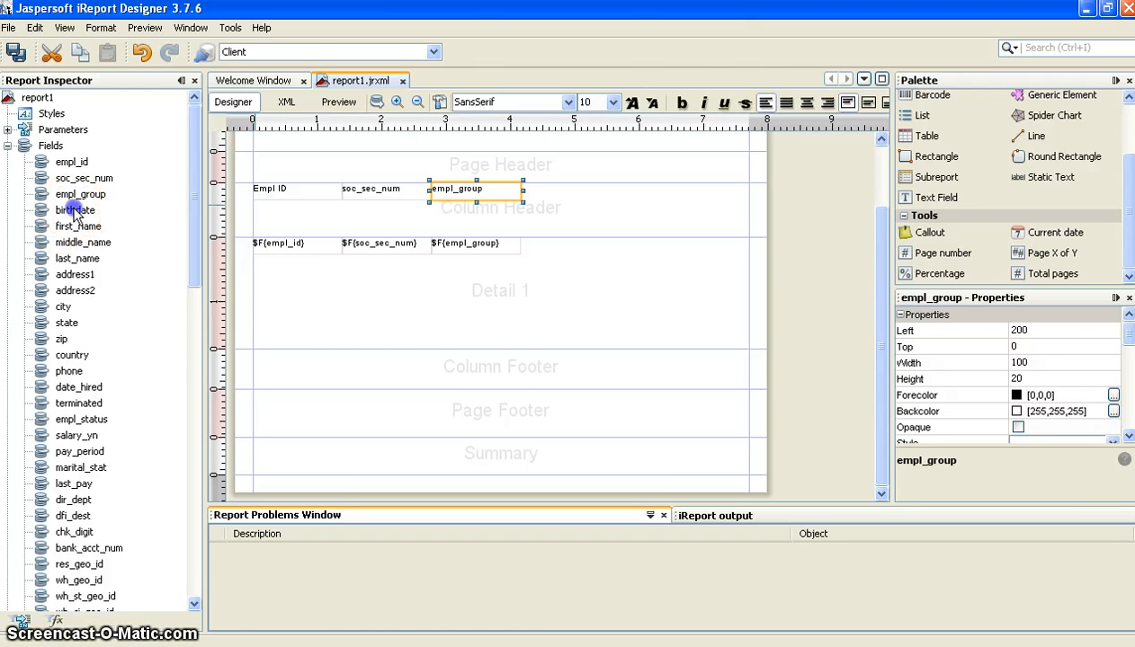
{"action": "left_click", "coordinate": [75, 212]}
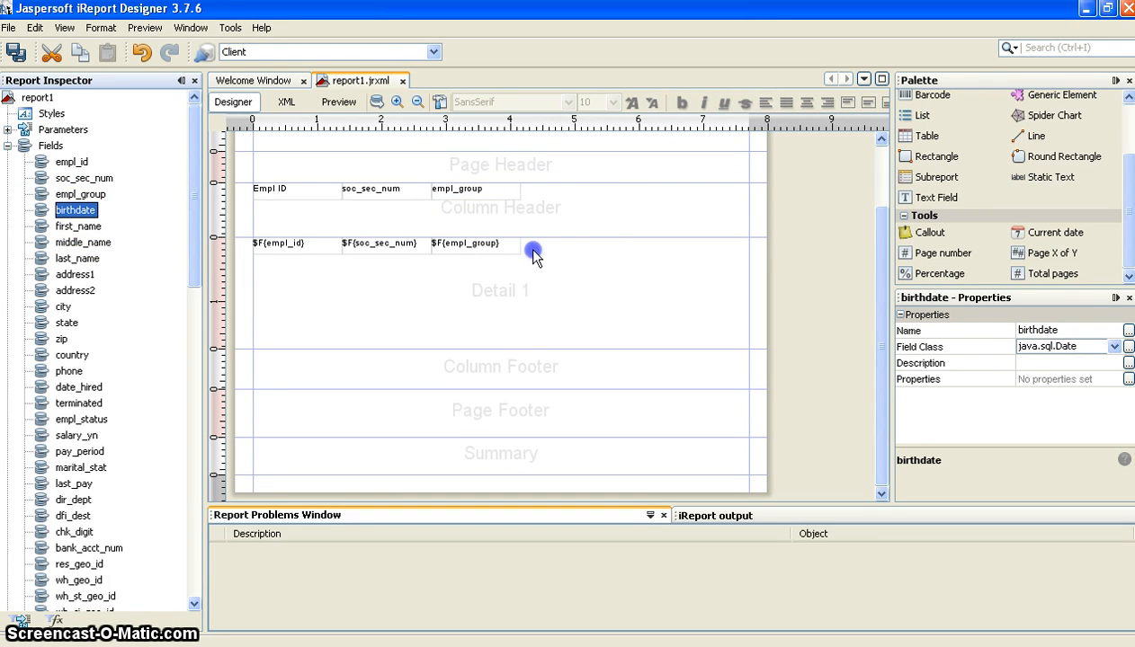
{"action": "left_click_drag", "start_coordinate": [533, 256], "coordinate": [569, 258]}
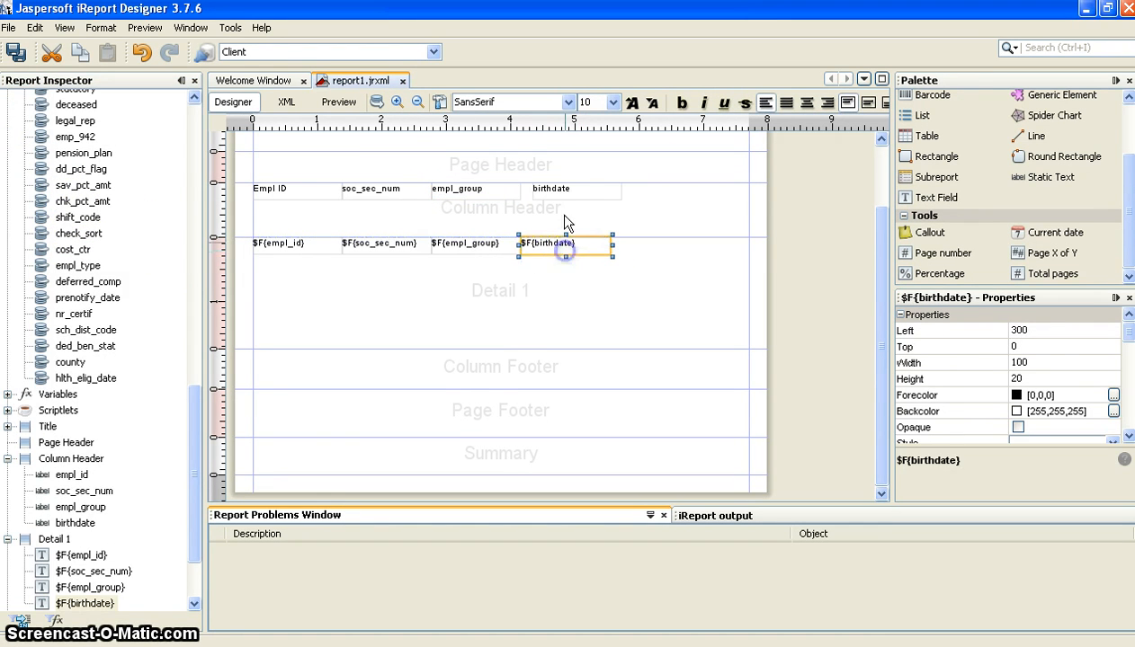
{"action": "mouse_move", "coordinate": [562, 189]}
{"action": "left_mouse_down"}
{"action": "mouse_move", "coordinate": [573, 186]}
{"action": "mouse_move", "coordinate": [560, 198]}
{"action": "left_mouse_up"}
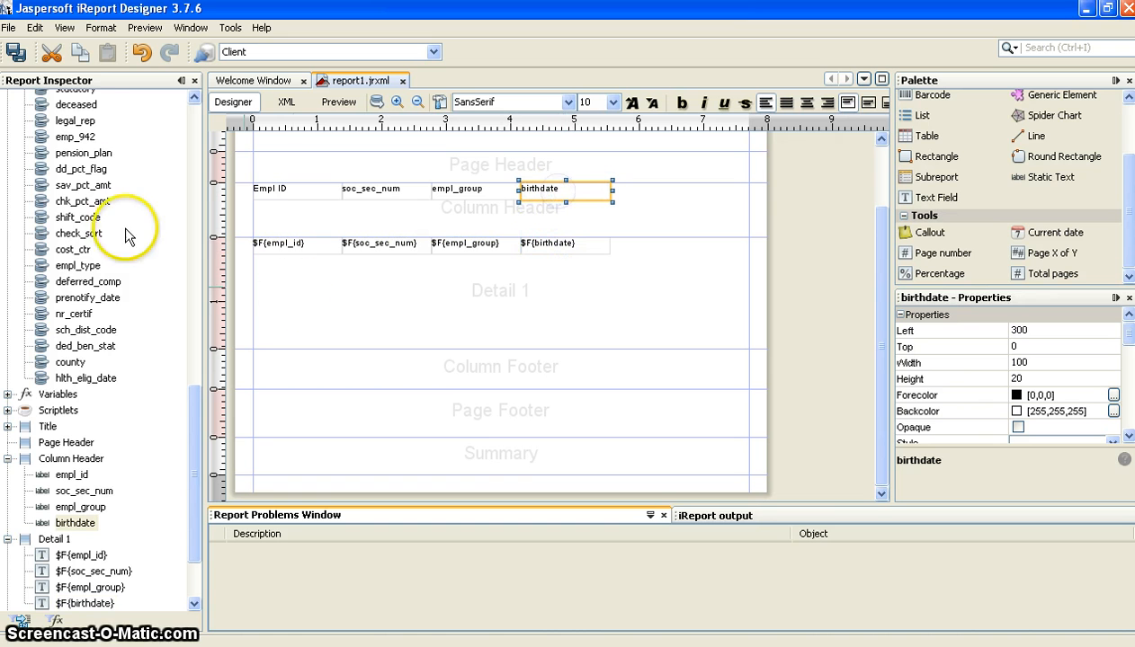
Add the first_name field to Detail 1 beside birthdate and align it and its column header label at left 400, top 0.
{"action": "scroll", "coordinate": [77, 220], "scroll_direction": "up", "scroll_amount": 3}
{"action": "scroll", "coordinate": [77, 220], "scroll_direction": "up", "scroll_amount": 10}
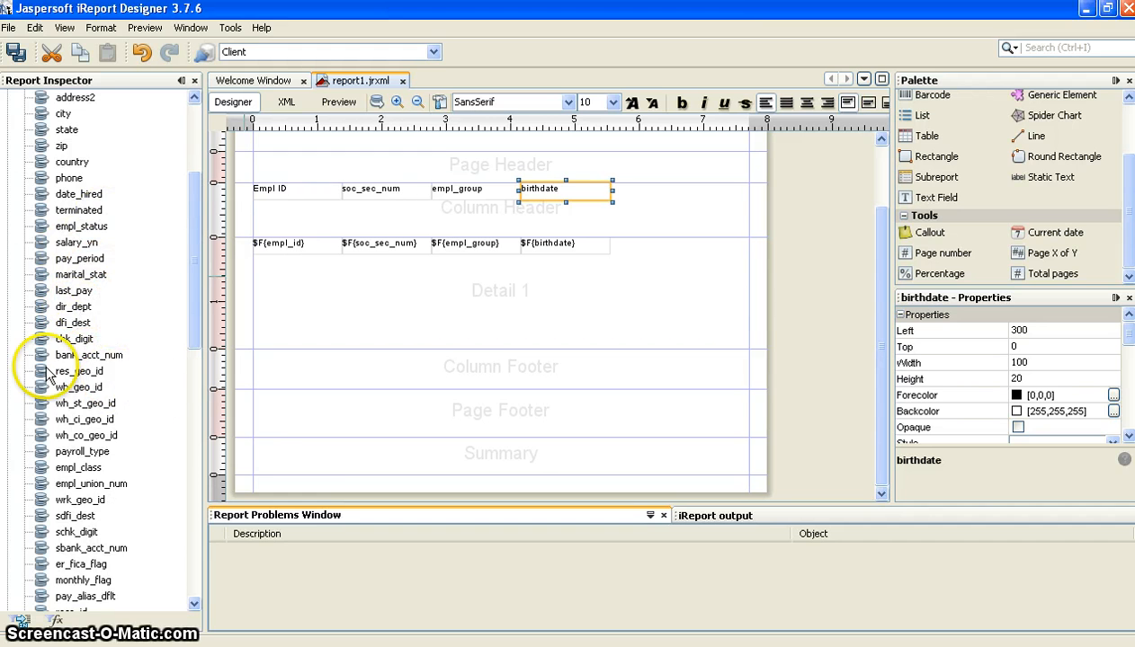
{"action": "scroll", "coordinate": [46, 363], "scroll_direction": "up", "scroll_amount": 3}
{"action": "left_click", "coordinate": [79, 194]}
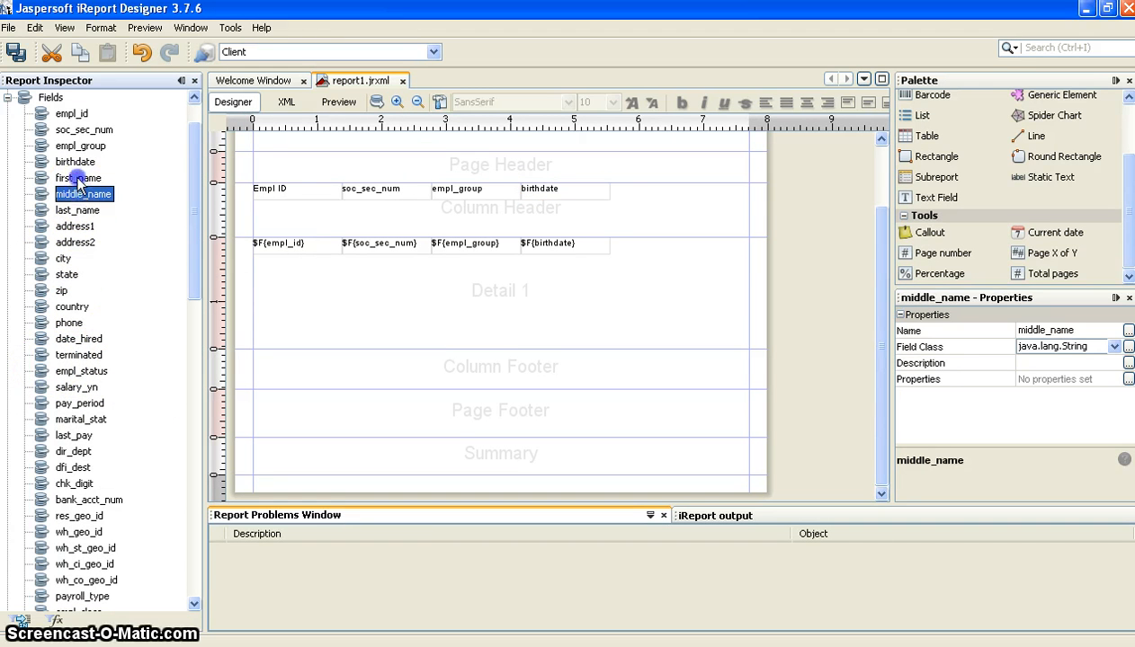
{"action": "left_click_drag", "start_coordinate": [79, 178], "coordinate": [633, 249]}
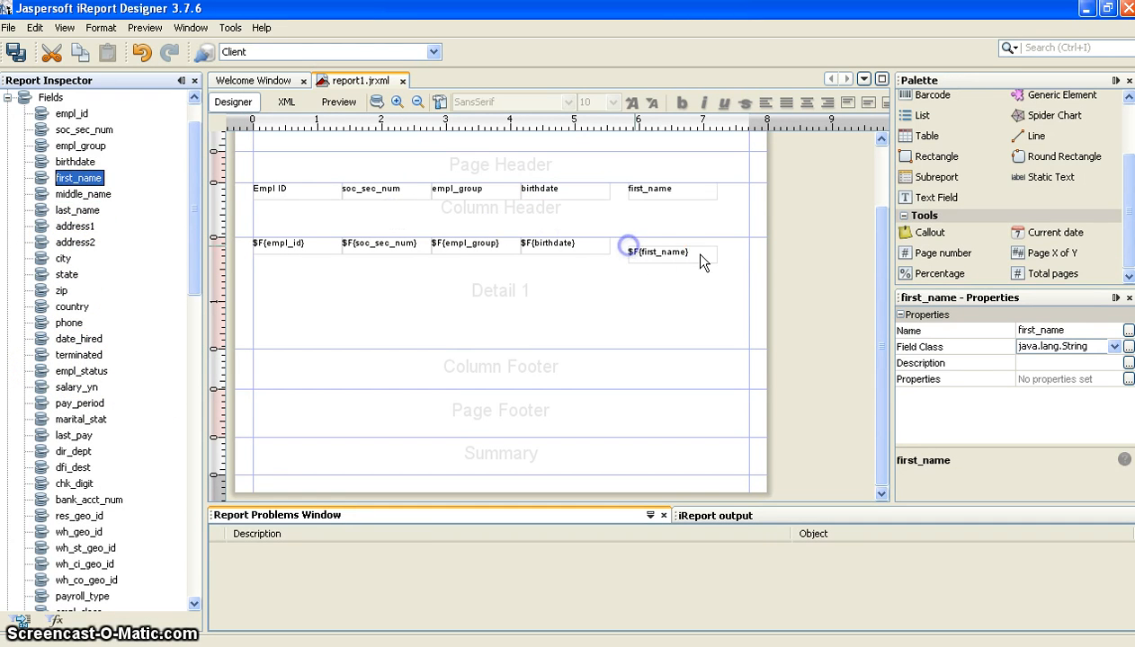
{"action": "left_click", "coordinate": [674, 255]}
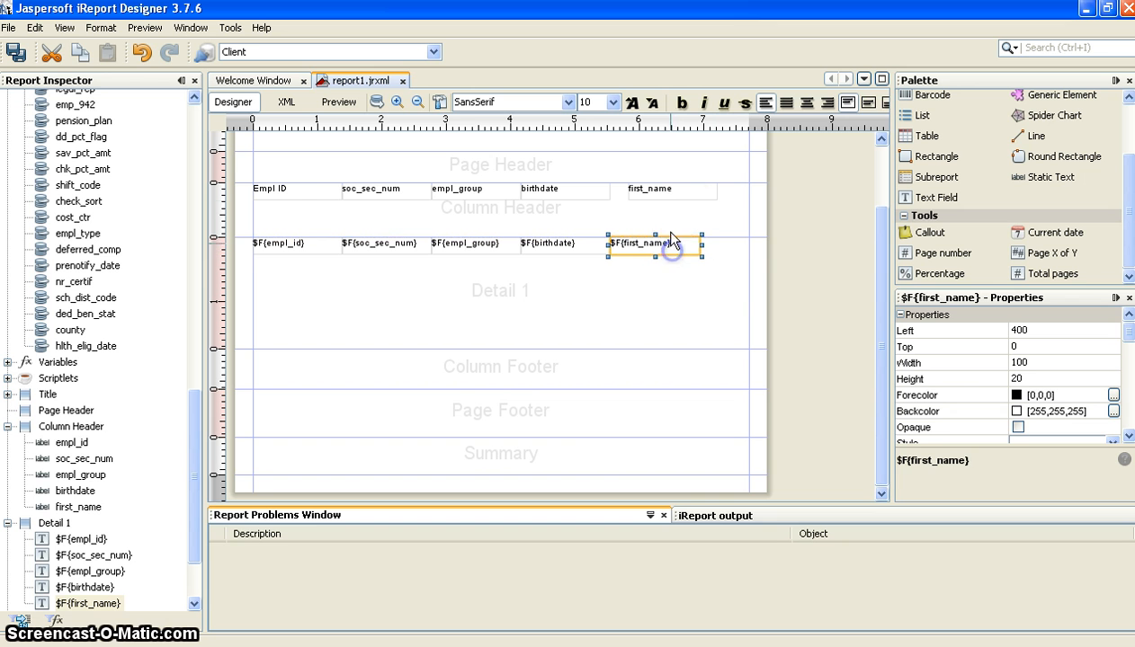
{"action": "left_click_drag", "start_coordinate": [678, 198], "coordinate": [662, 200]}
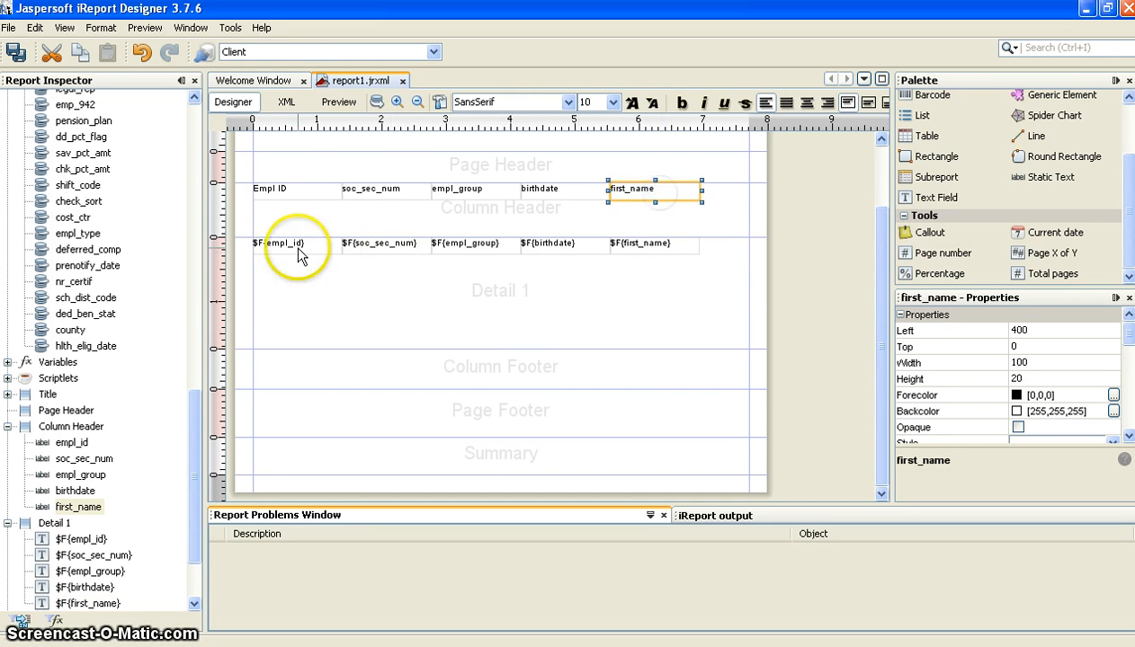
Add the last_name field to Detail 1 beside first_name and align it and its column header label at left 500, top 0.
{"action": "scroll", "coordinate": [101, 245], "scroll_direction": "up", "scroll_amount": 10}
{"action": "scroll", "coordinate": [101, 244], "scroll_direction": "up", "scroll_amount": 3}
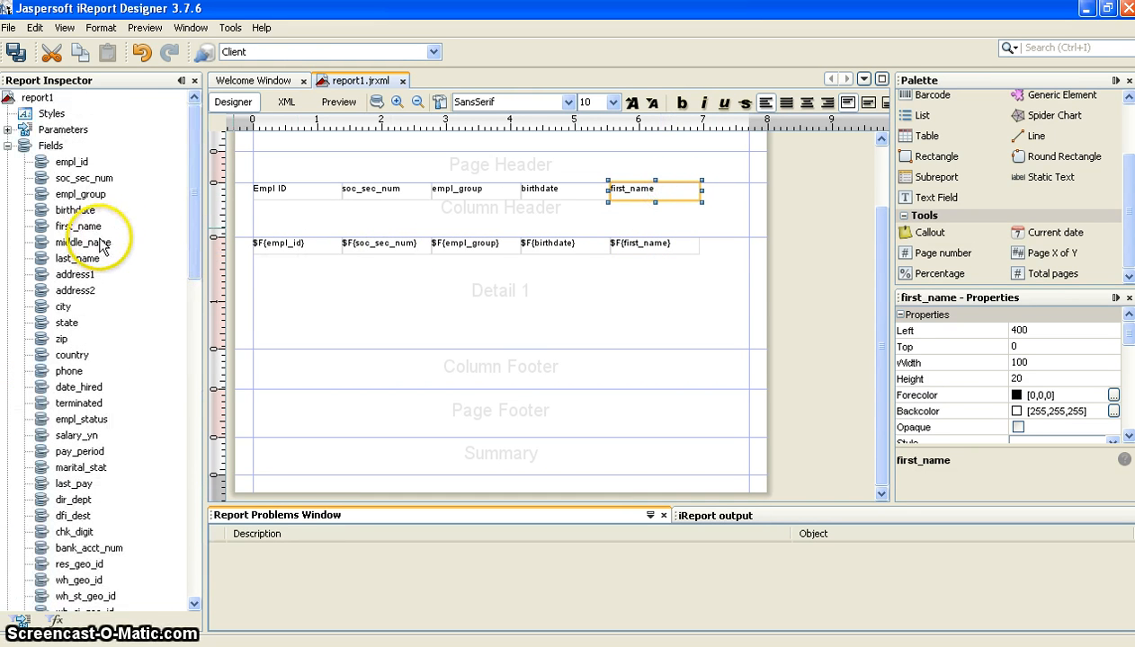
{"action": "left_click", "coordinate": [79, 259]}
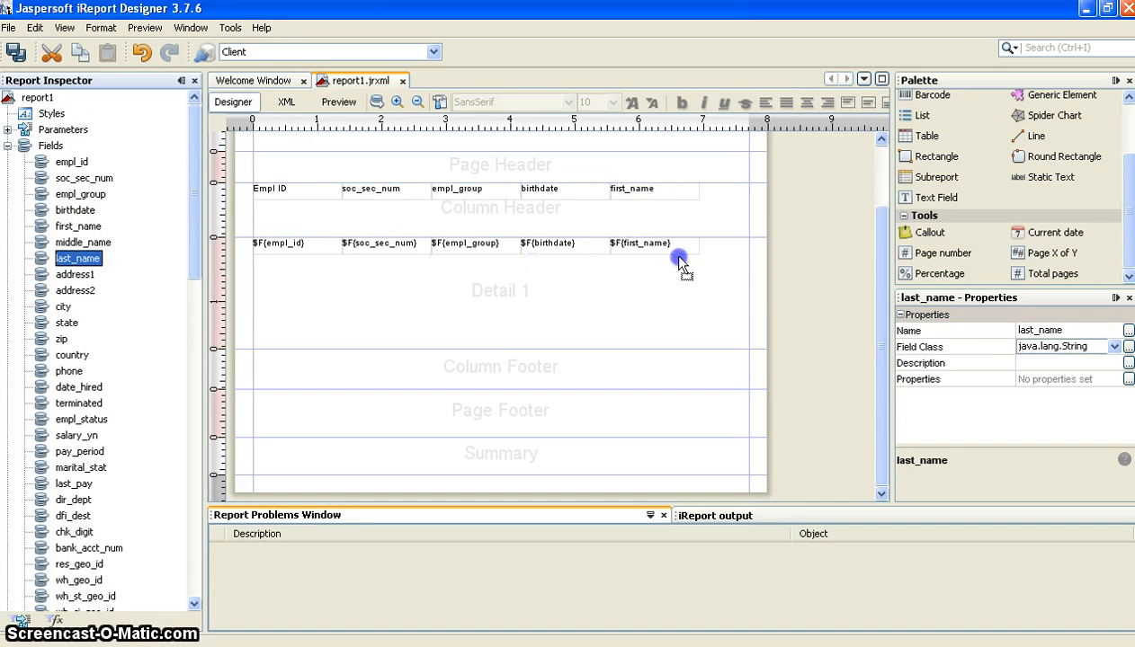
{"action": "left_click_drag", "start_coordinate": [705, 258], "coordinate": [703, 246]}
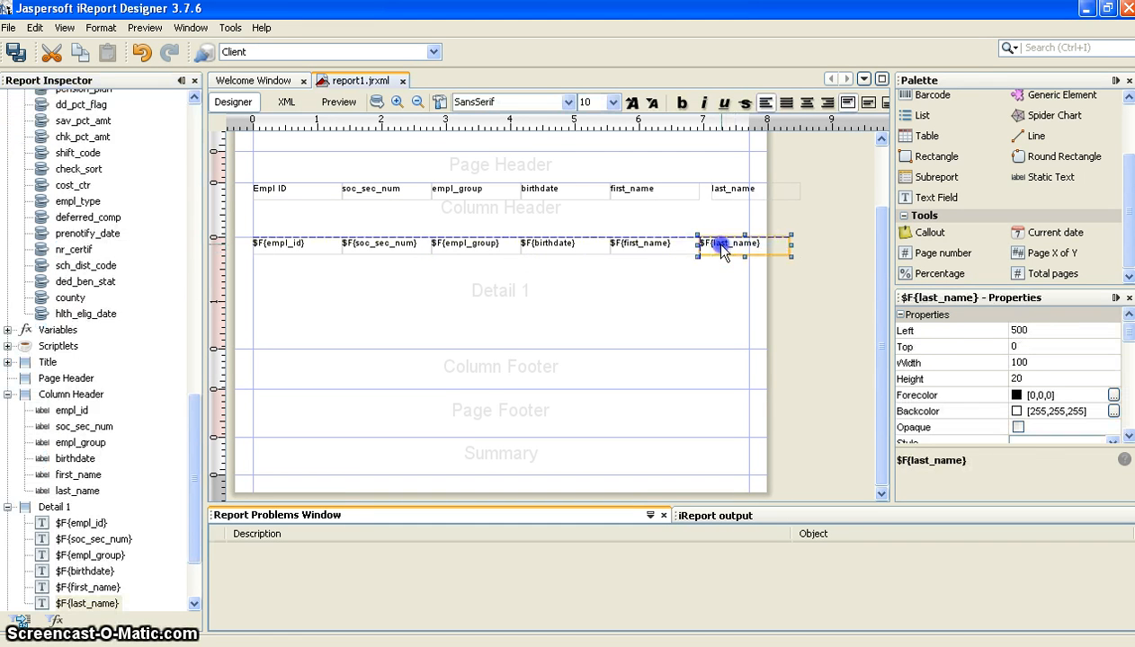
{"action": "left_click", "coordinate": [730, 195]}
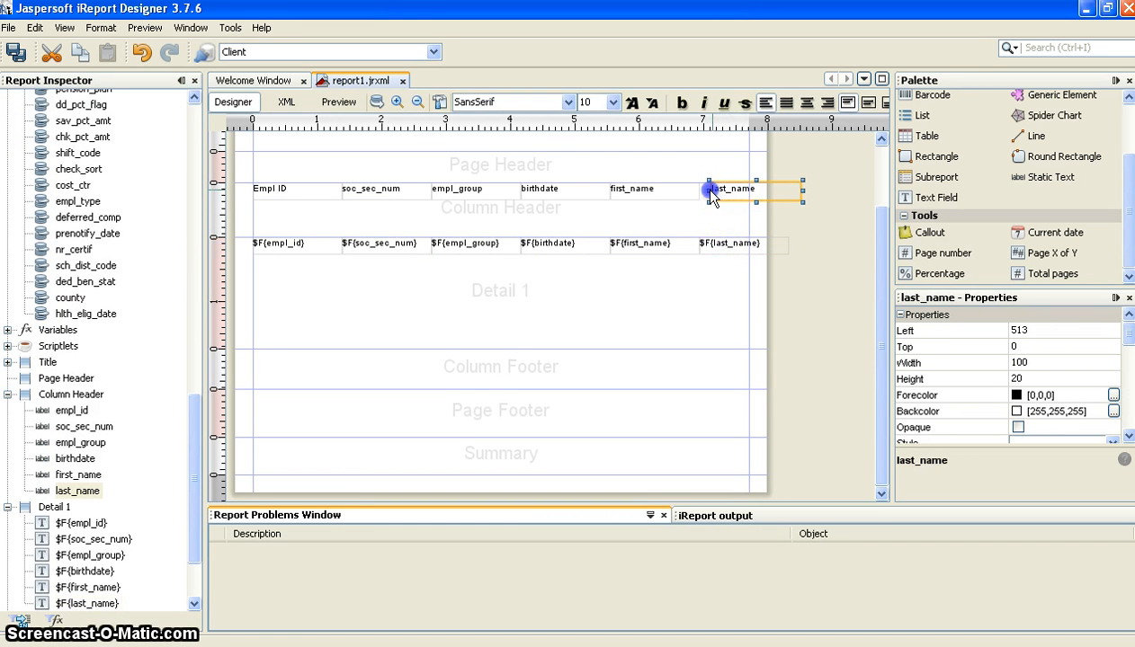
{"action": "left_click_drag", "start_coordinate": [717, 198], "coordinate": [711, 199]}
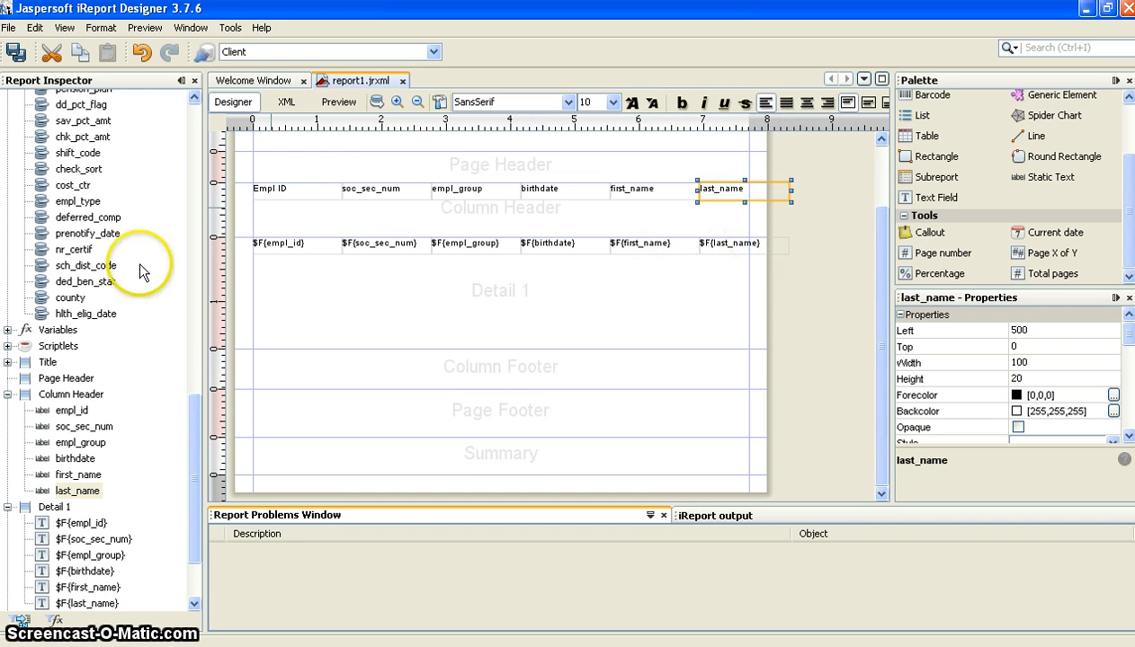
Set report1's page width to 550.
{"action": "scroll", "coordinate": [626, 291], "scroll_direction": "up", "scroll_amount": 3}
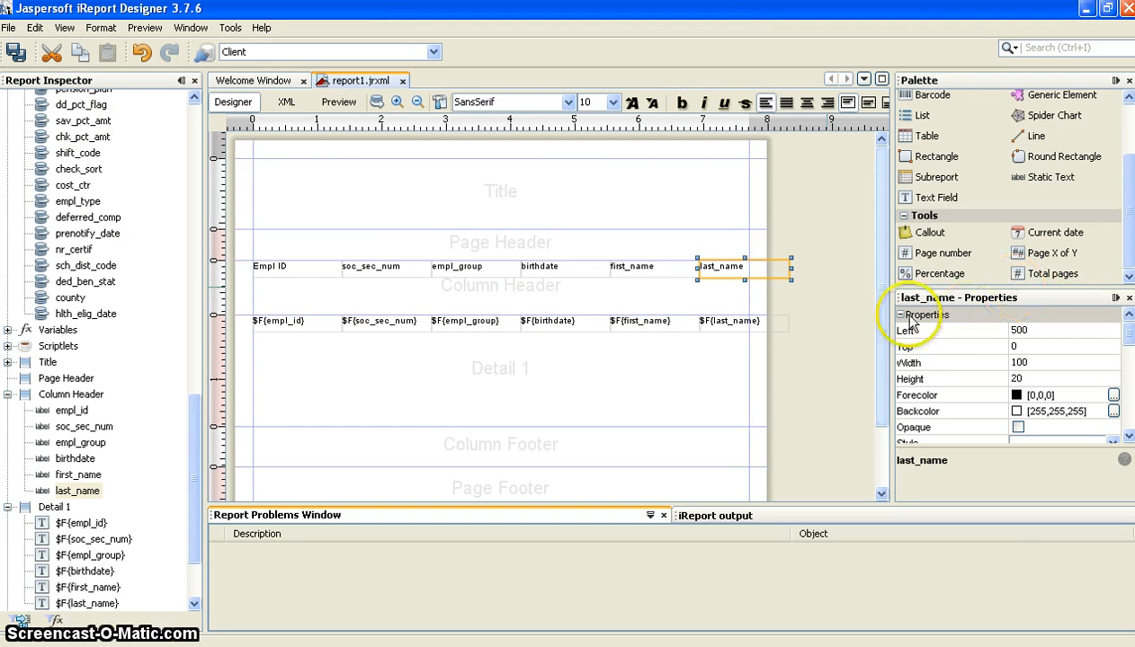
{"action": "scroll", "coordinate": [159, 220], "scroll_direction": "up", "scroll_amount": 15}
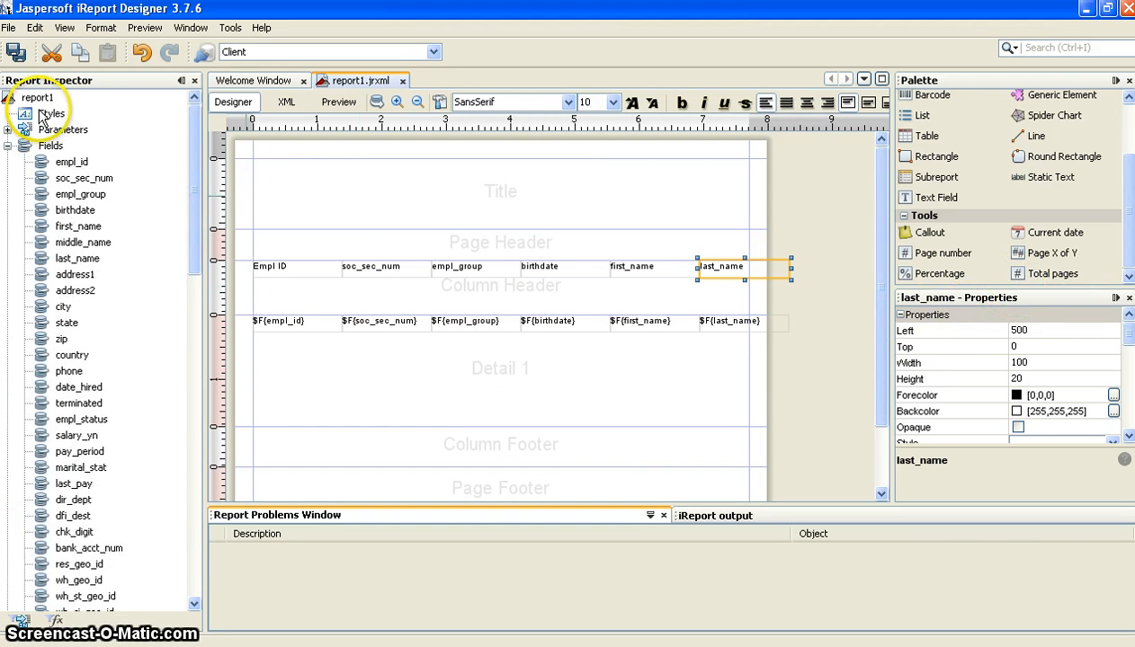
{"action": "left_click", "coordinate": [30, 99]}
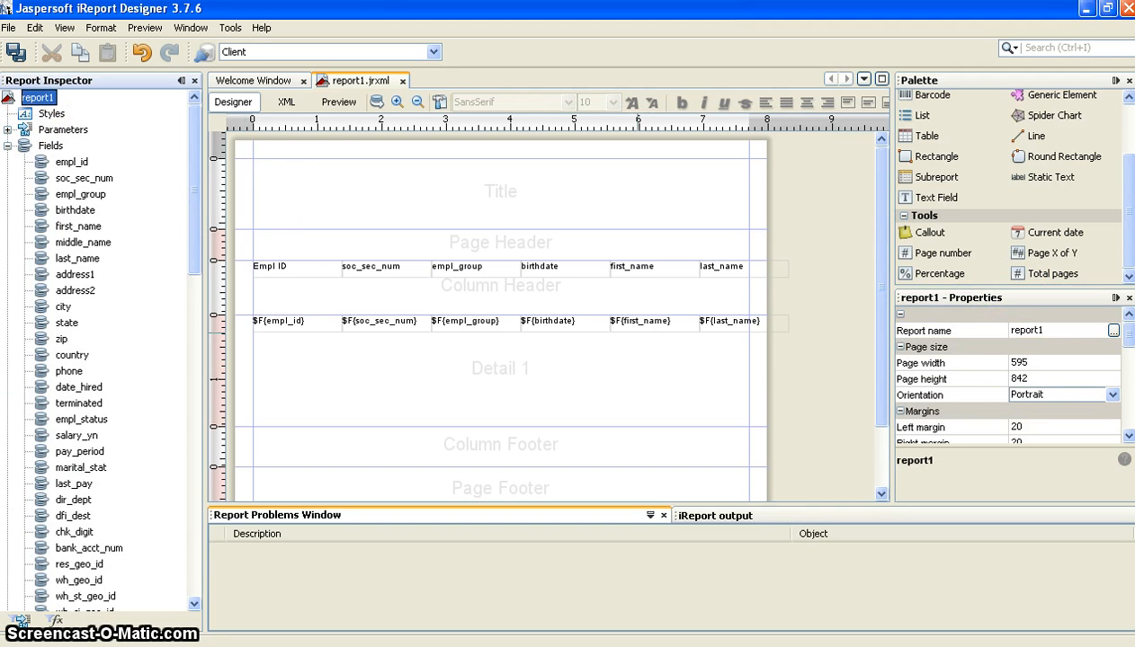
{"action": "left_click", "coordinate": [1025, 364]}
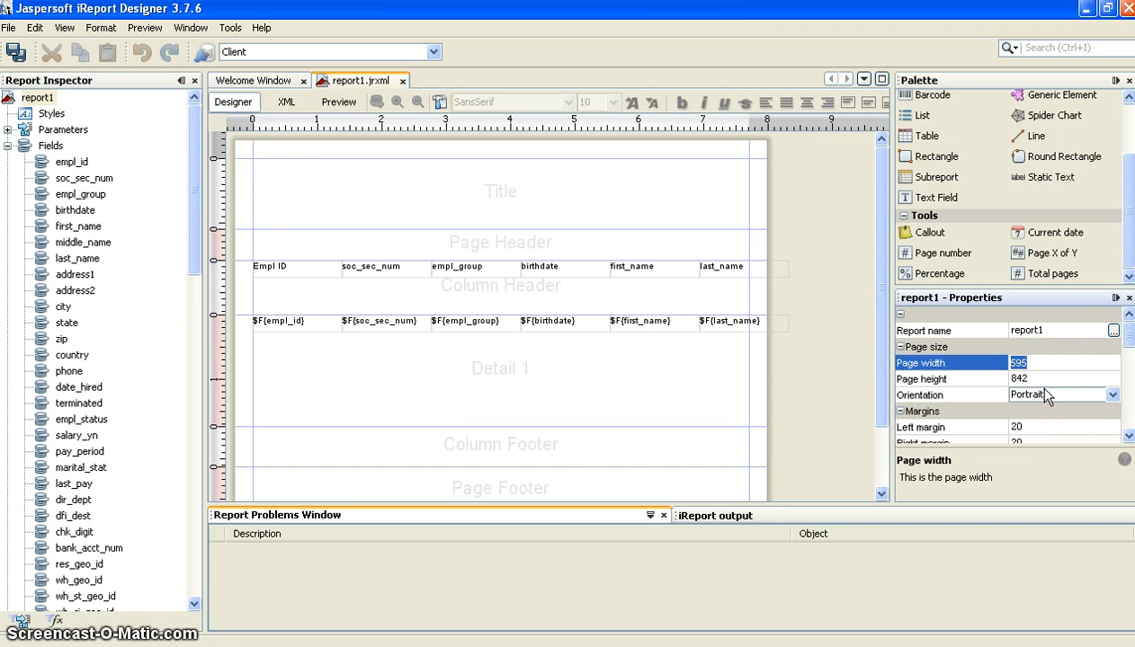
{"action": "left_click", "coordinate": [1046, 380]}
{"action": "left_click", "coordinate": [1043, 362]}
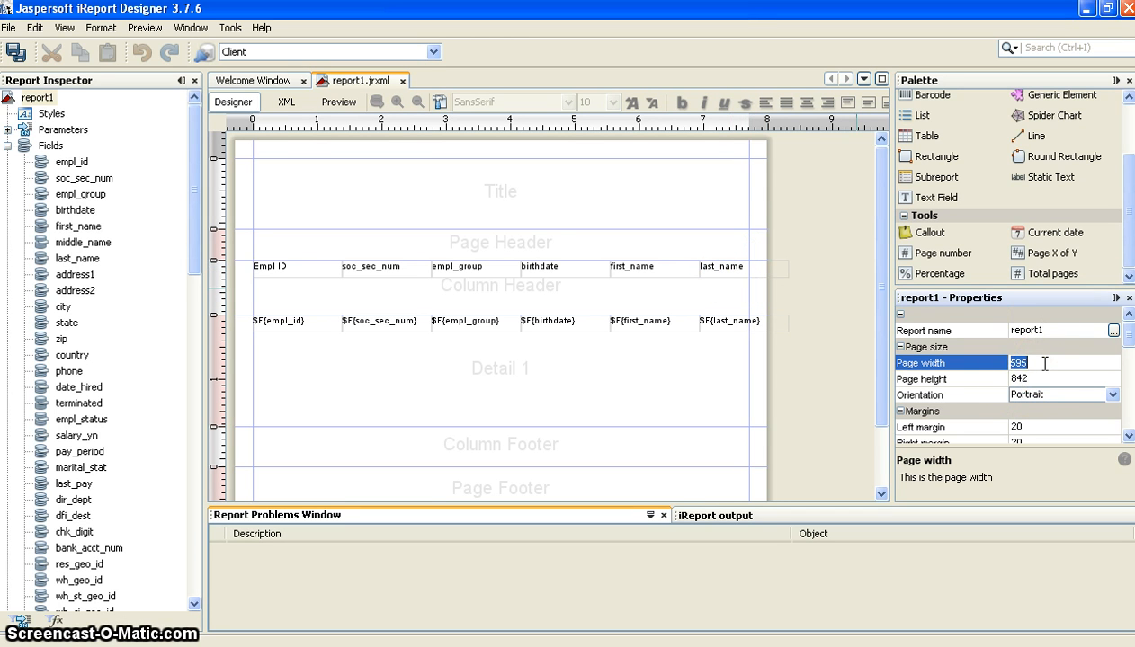
{"action": "type", "text": "550"}
{"action": "key", "text": "Return"}
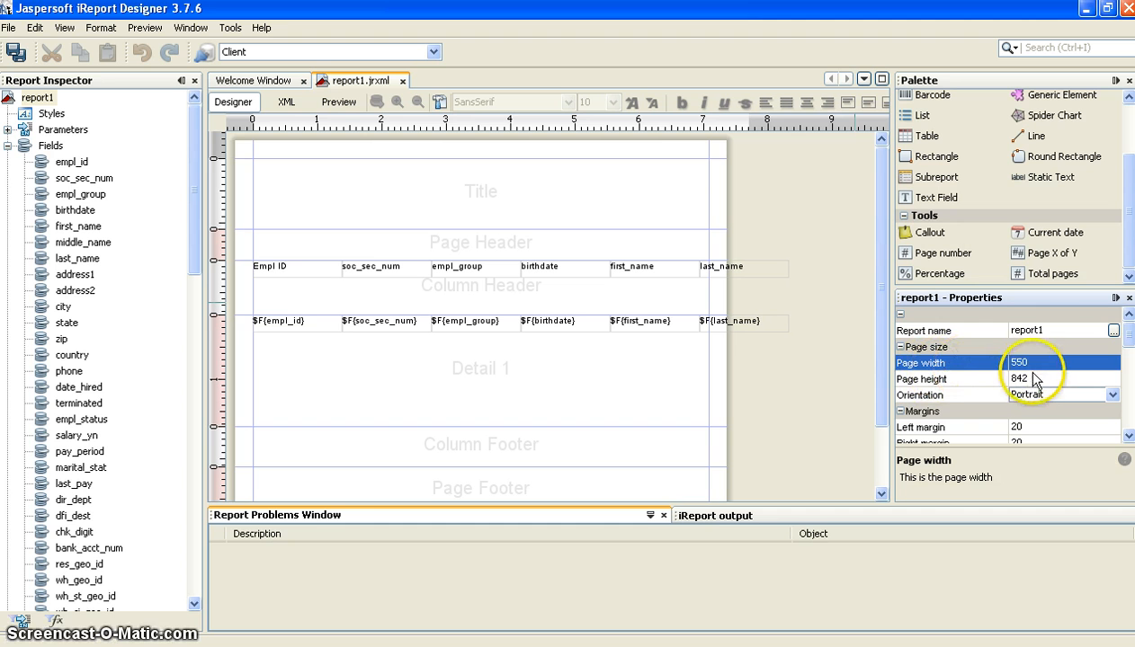
Increase report1's page width to 600, and from there to 650.
{"action": "left_click", "coordinate": [1043, 364]}
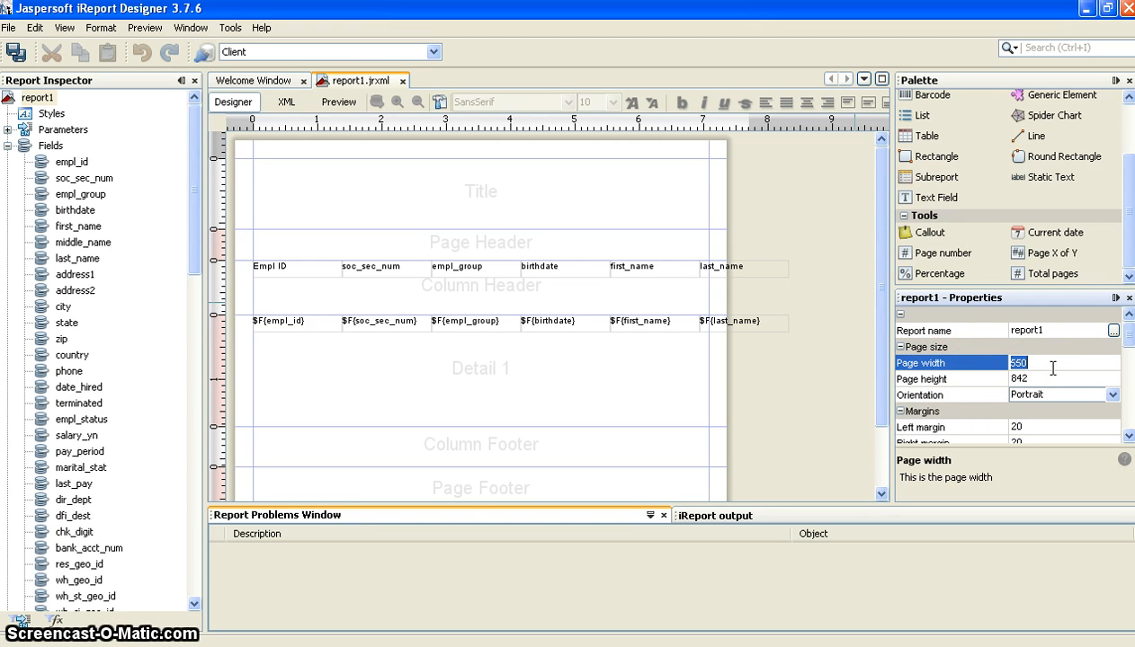
{"action": "type", "text": "600"}
{"action": "key", "text": "Return"}
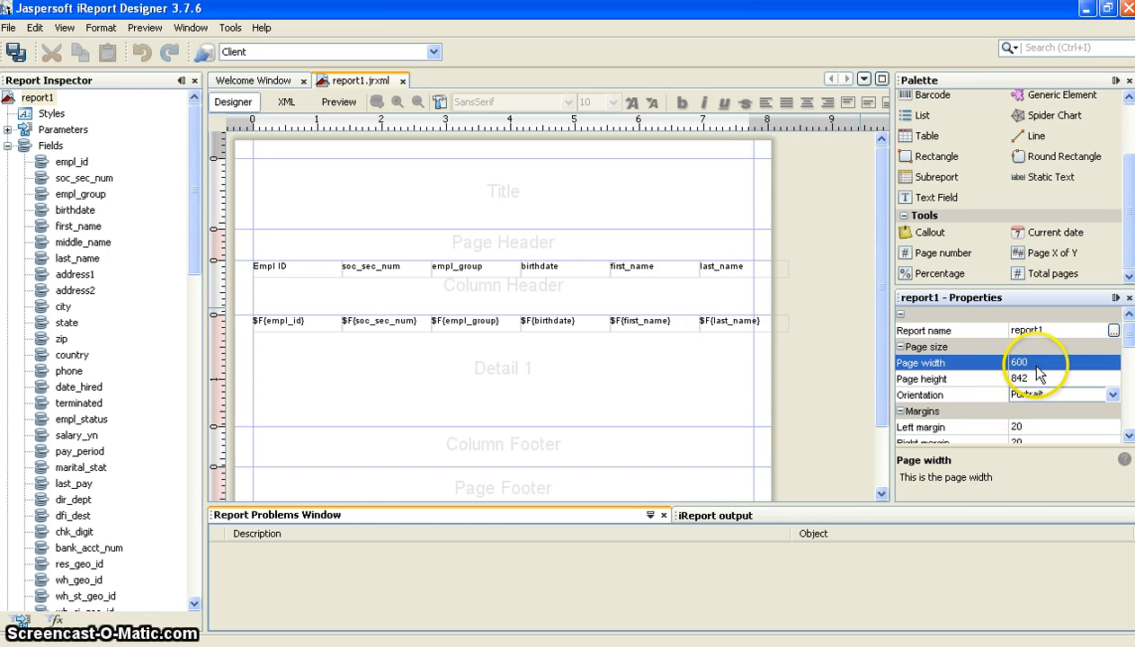
{"action": "left_click", "coordinate": [38, 97]}
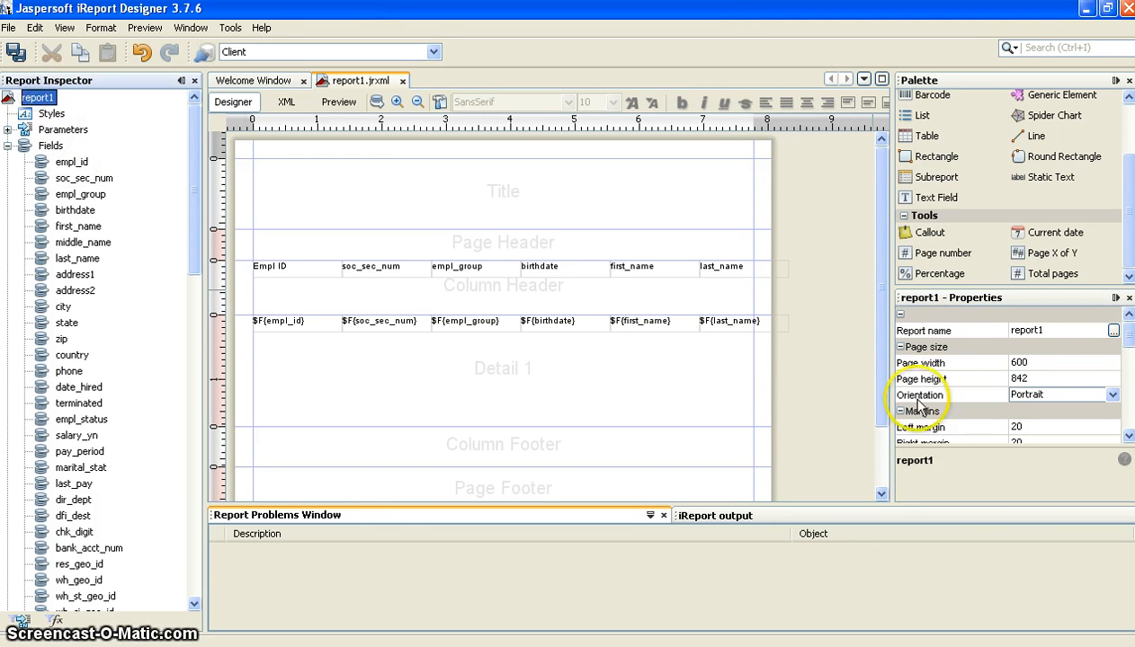
{"action": "left_click", "coordinate": [1034, 363]}
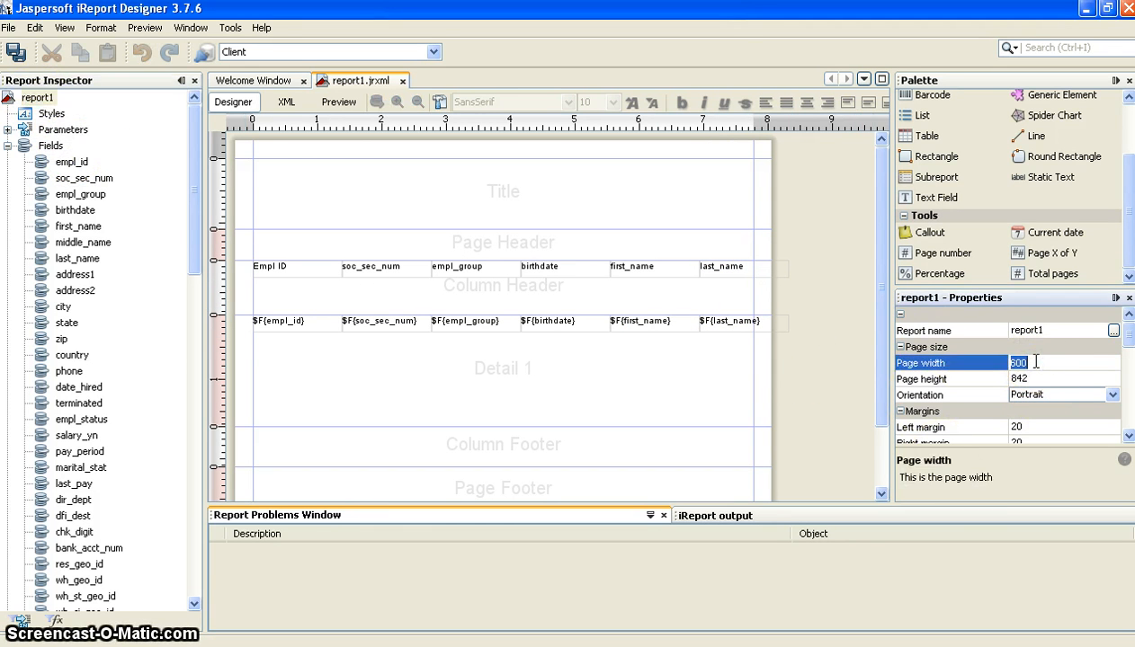
{"action": "key", "text": "Return"}
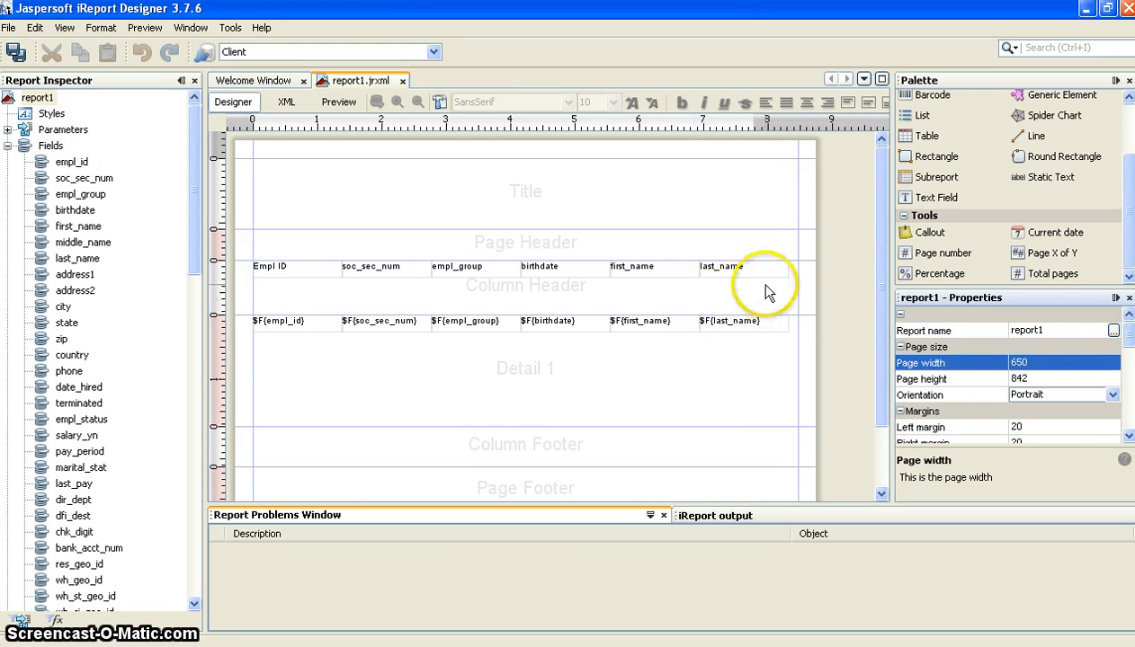
Reduce report1's page width to 645, and from there to 640.
{"action": "left_click", "coordinate": [1033, 365]}
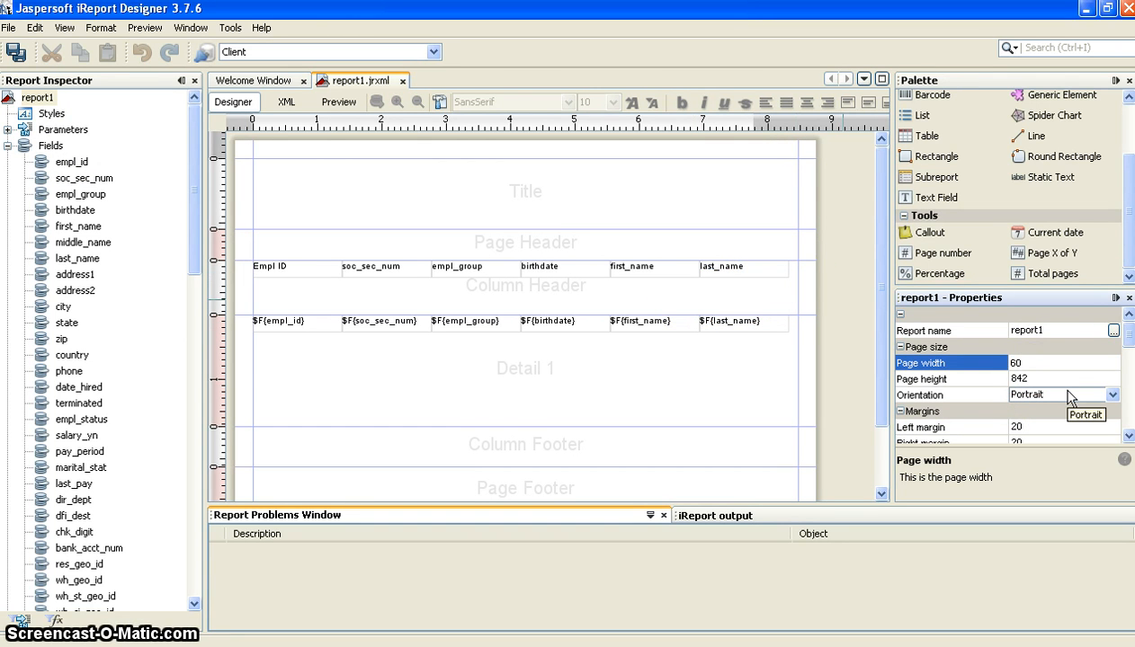
{"action": "type", "text": "645"}
{"action": "key", "text": "Return"}
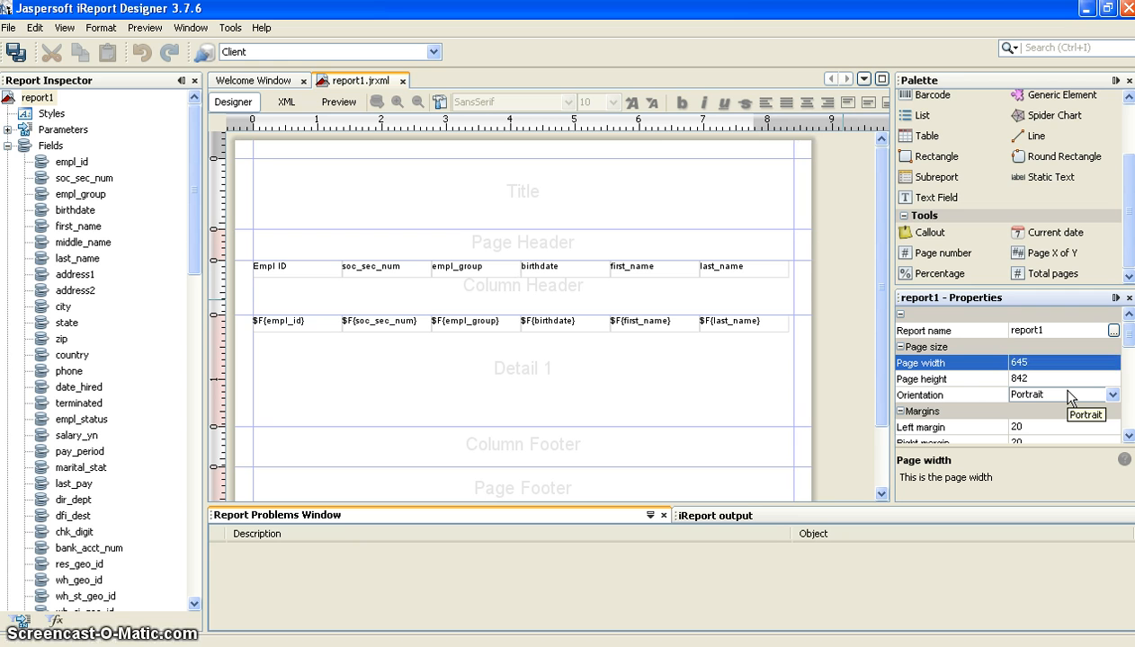
{"action": "left_click", "coordinate": [1039, 364]}
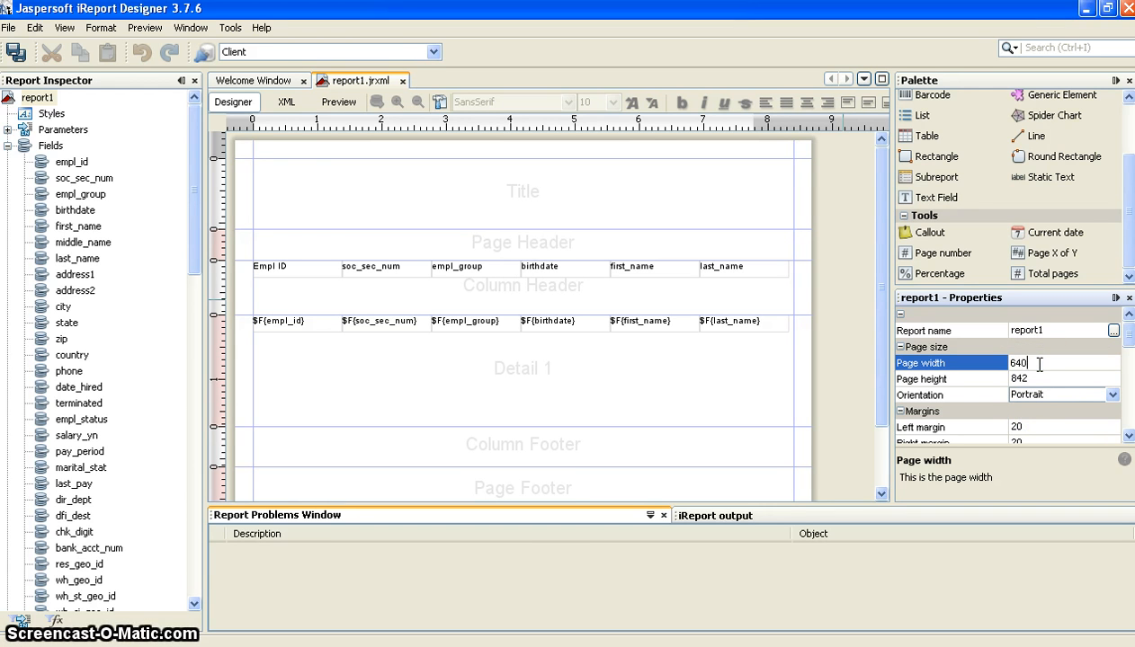
{"action": "type", "text": "640"}
{"action": "key", "text": "Return"}
Check the heights of the column header labels and set the Column Header band height to 20.
{"action": "left_click", "coordinate": [746, 267]}
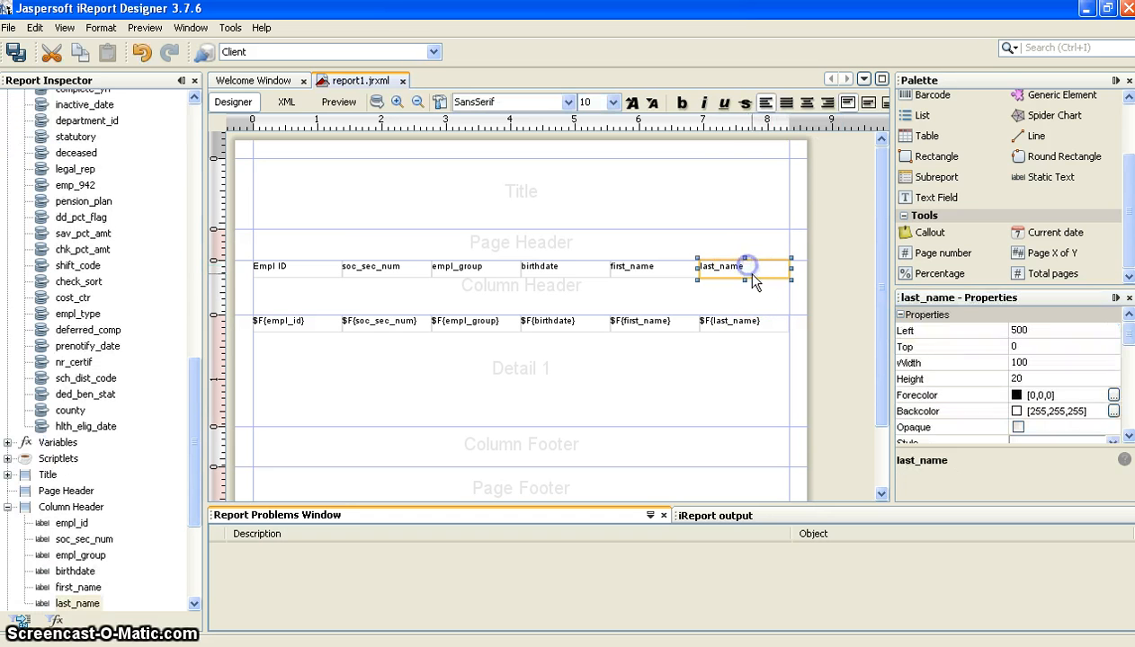
{"action": "left_click", "coordinate": [373, 275]}
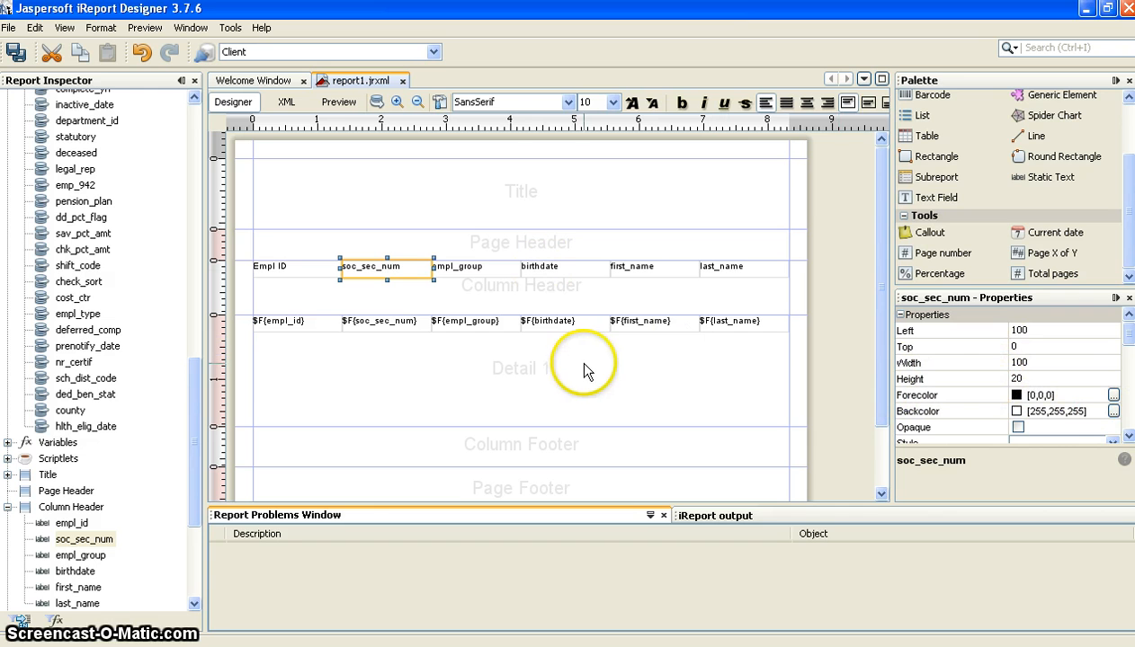
{"action": "left_click", "coordinate": [458, 305]}
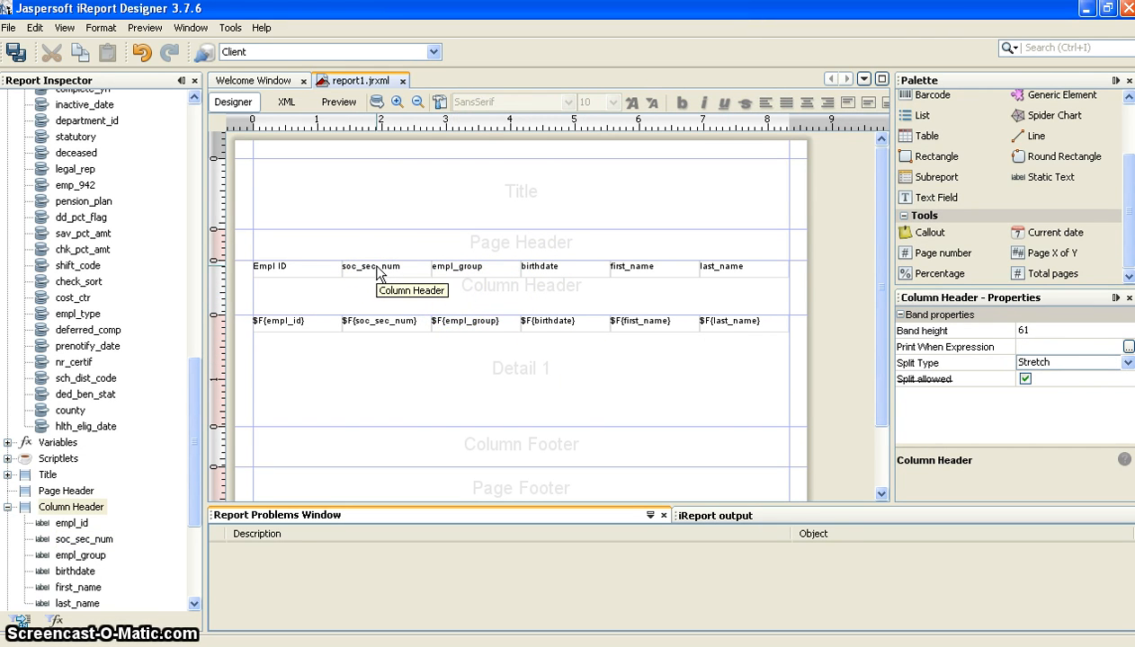
{"action": "left_click", "coordinate": [448, 269]}
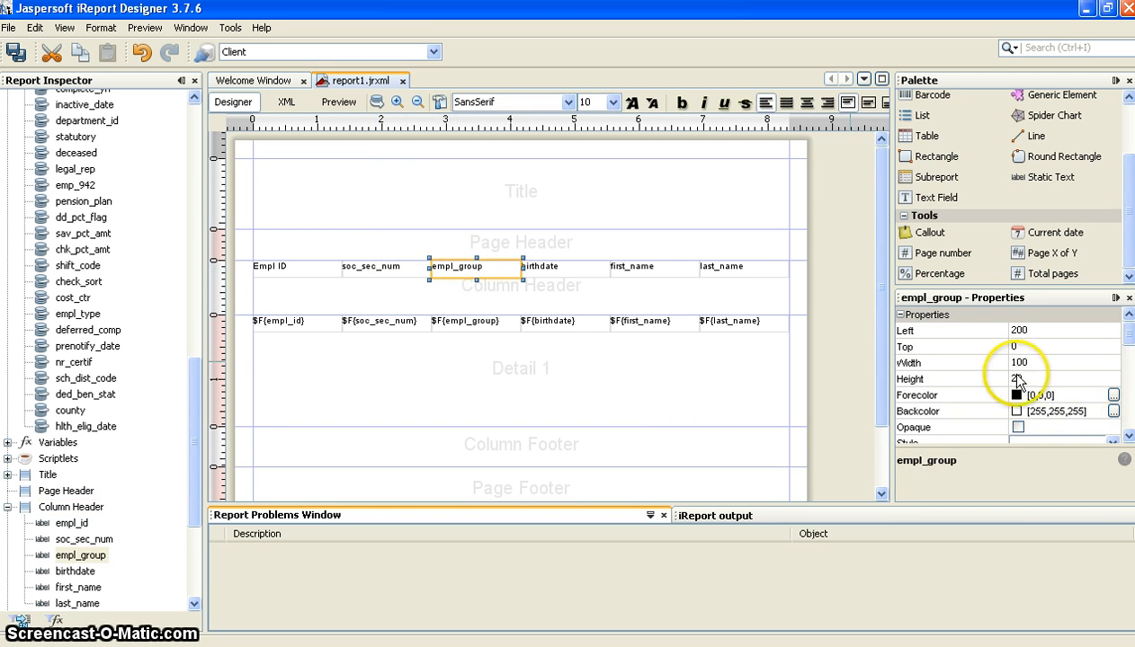
{"action": "left_click", "coordinate": [551, 301]}
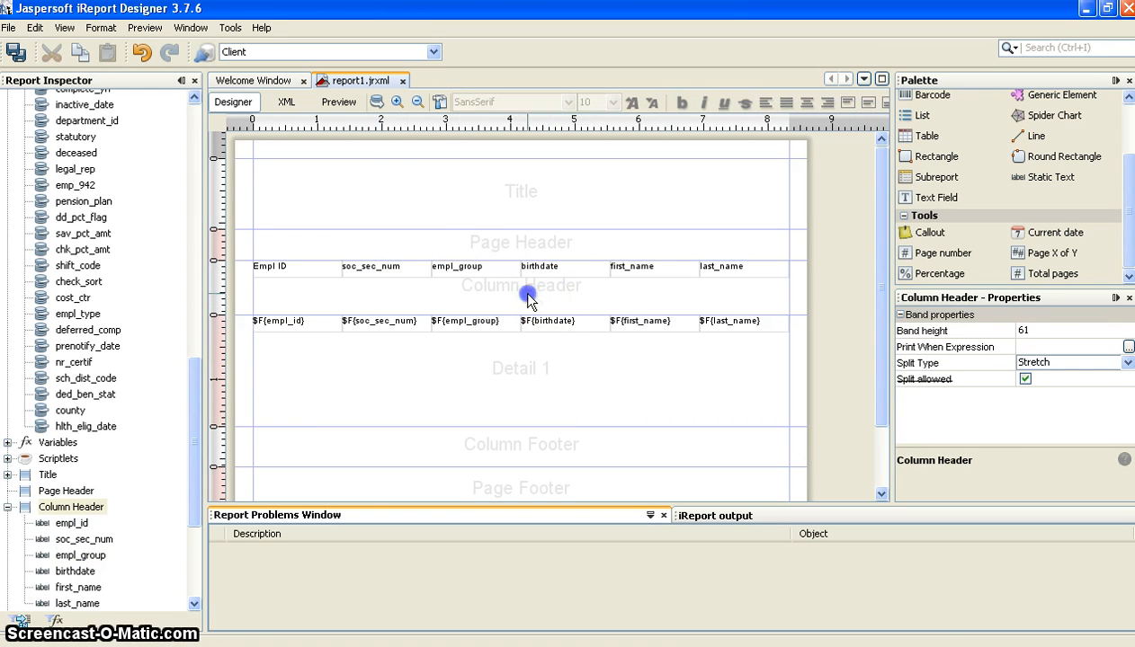
{"action": "left_click", "coordinate": [1044, 333]}
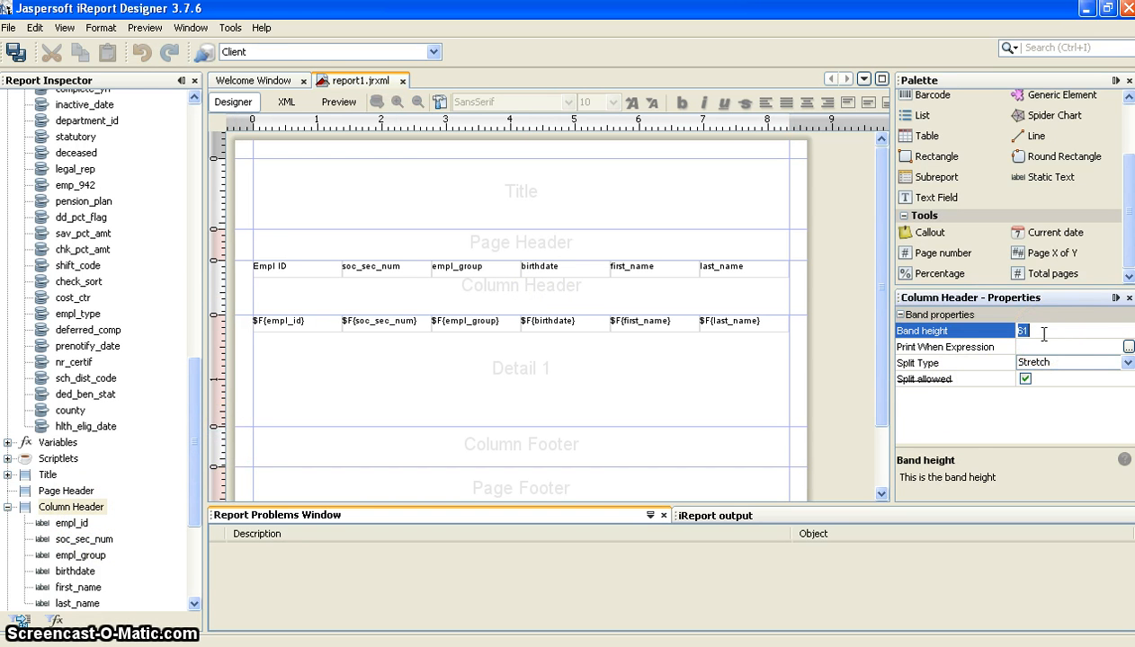
{"action": "key", "text": "Return"}
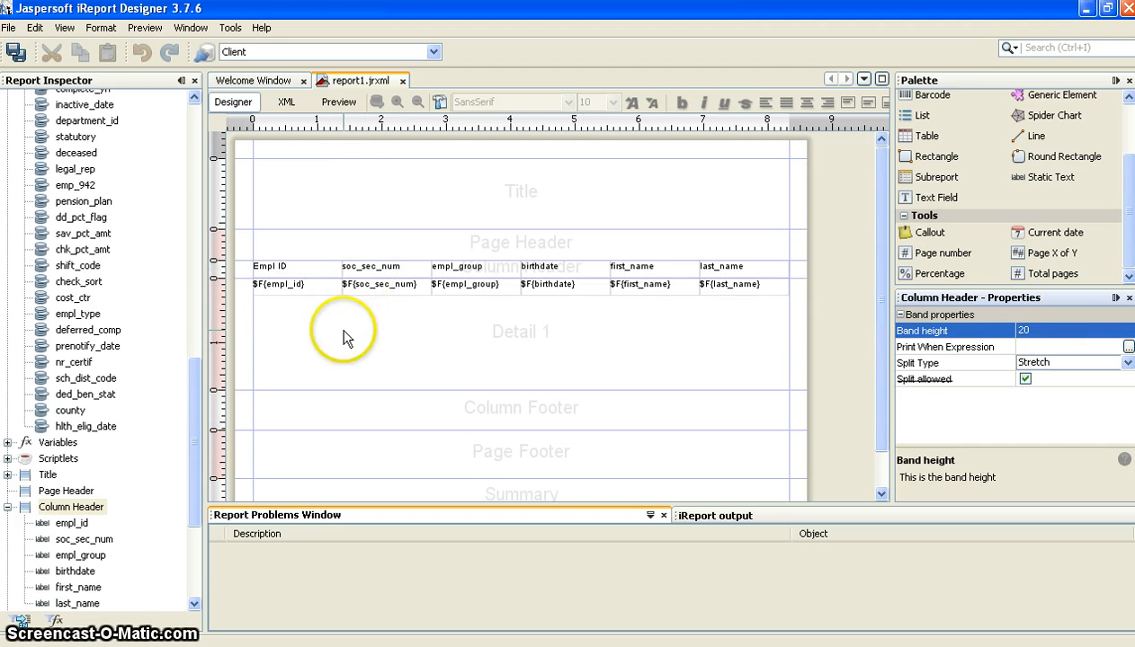
Check the empl_id field's height in Detail 1 and set the Detail 1 band height to 20.
{"action": "left_click", "coordinate": [289, 289]}
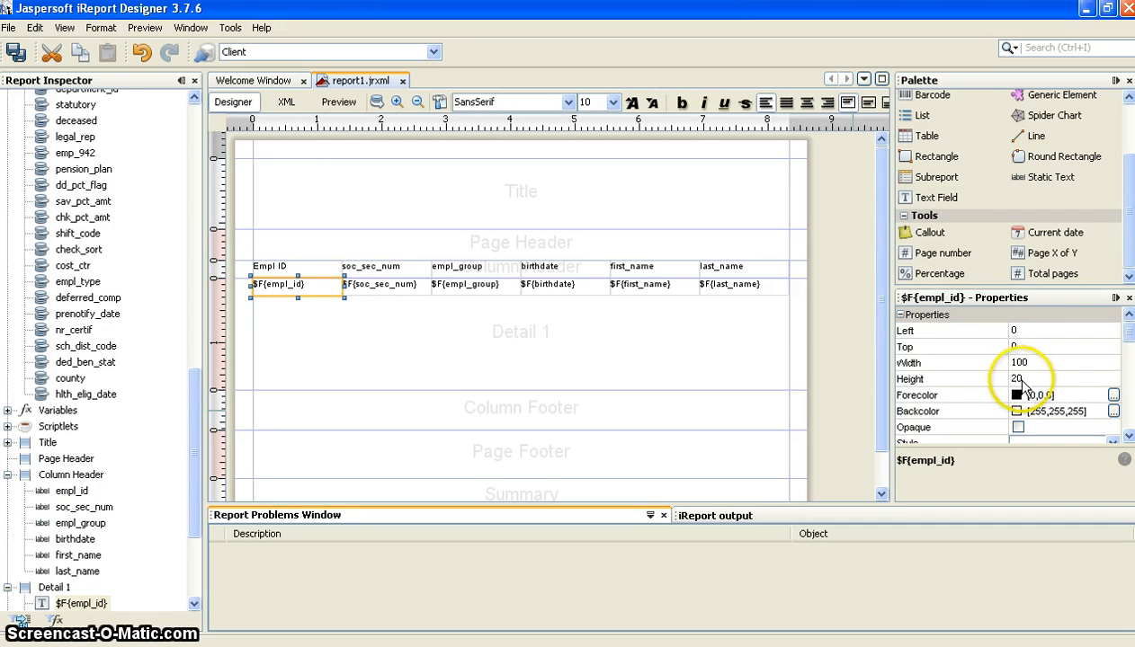
{"action": "left_click", "coordinate": [384, 349]}
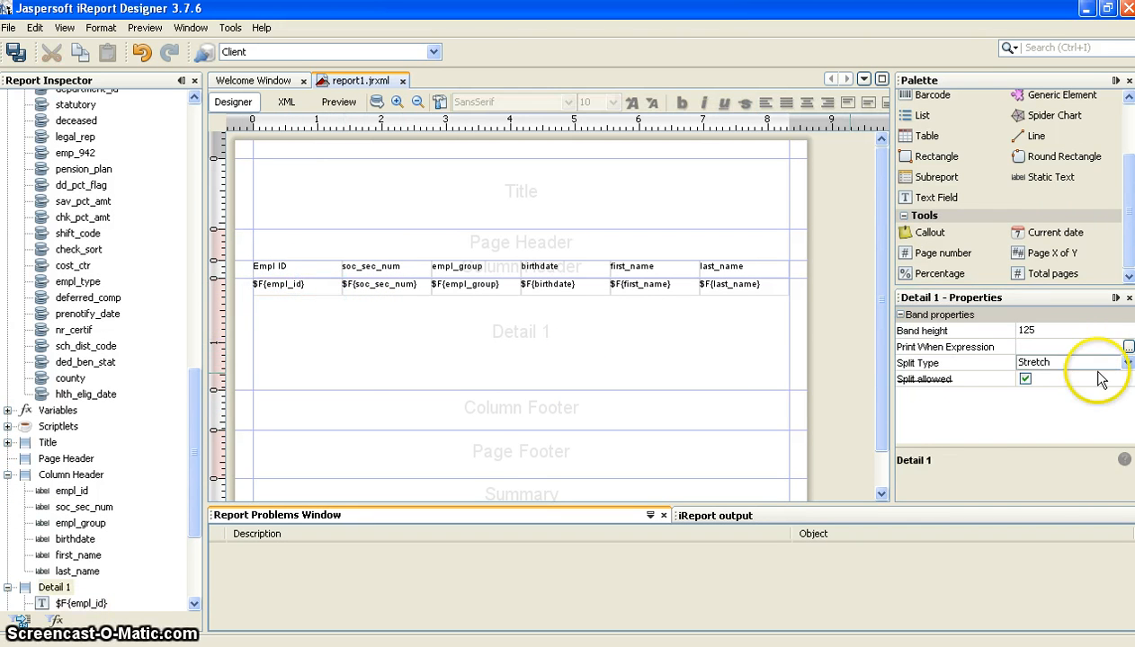
{"action": "left_click", "coordinate": [1047, 332]}
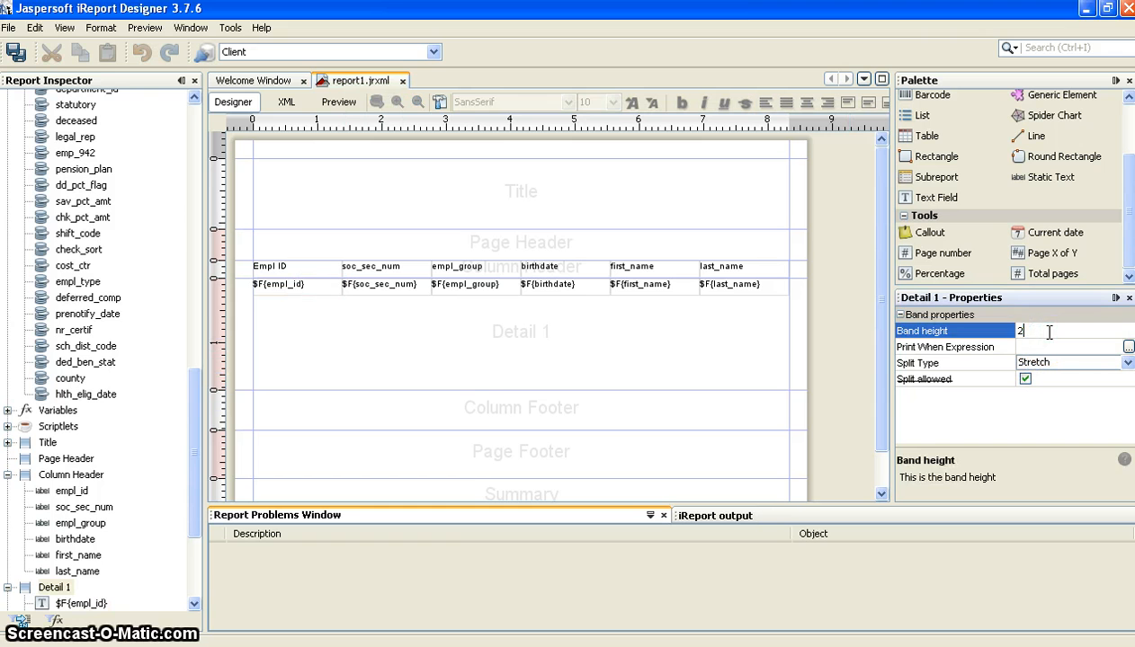
{"action": "type", "text": "0"}
{"action": "key", "text": "Return"}
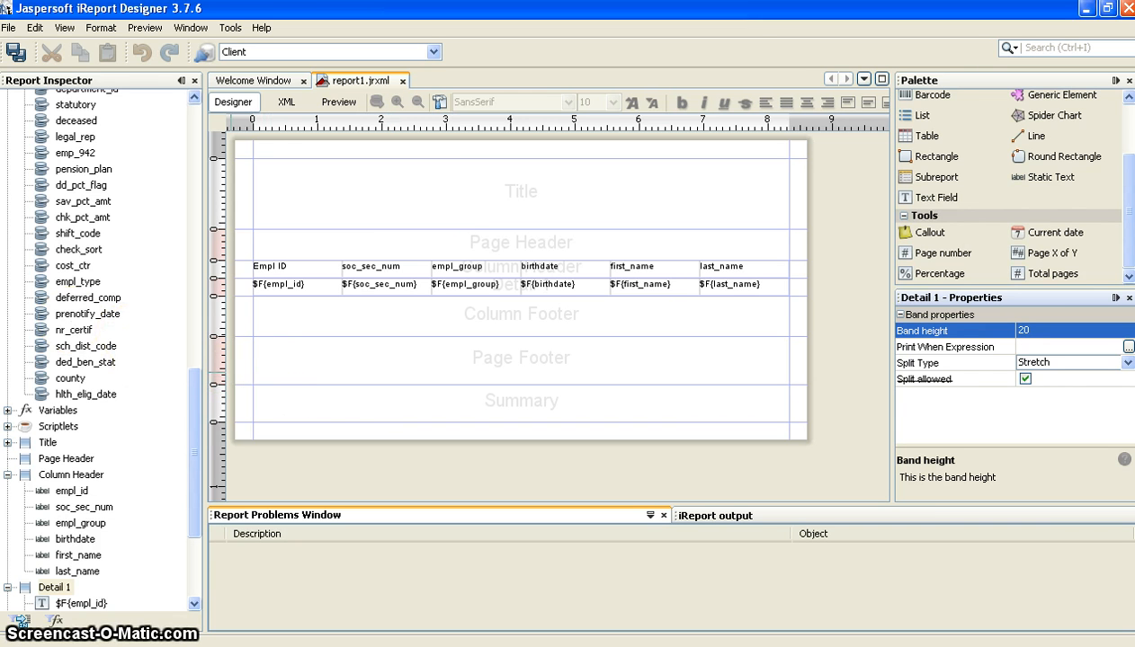
Save and compile report1, and enlarge the iReport output area to read the compilation messages.
{"action": "left_click", "coordinate": [15, 54]}
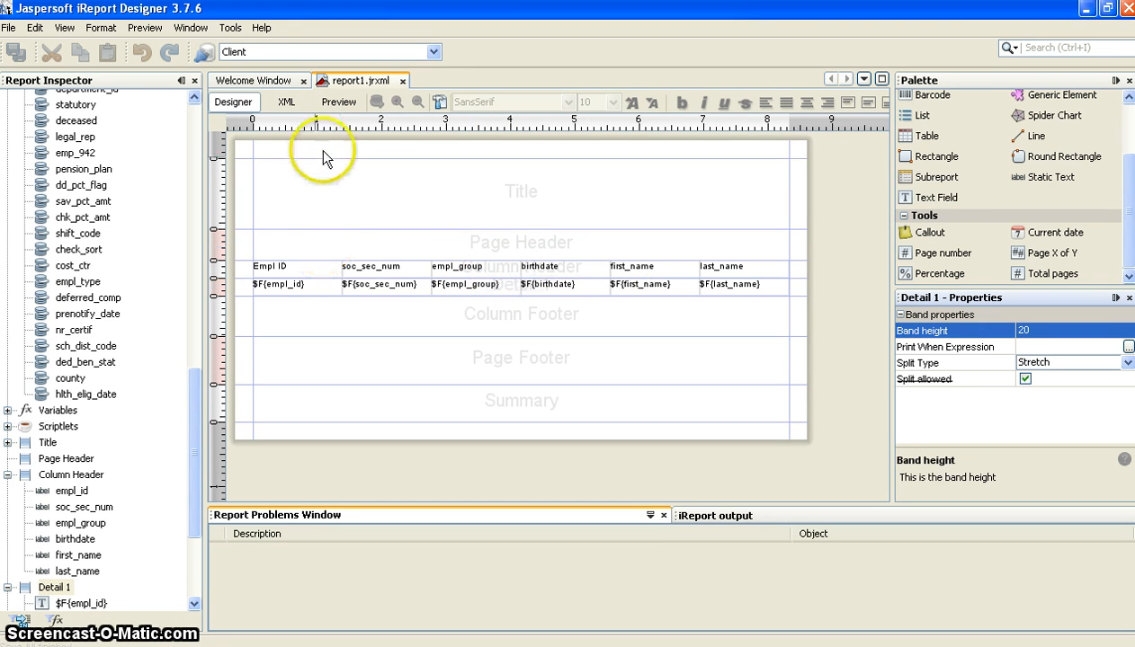
{"action": "left_click", "coordinate": [442, 104]}
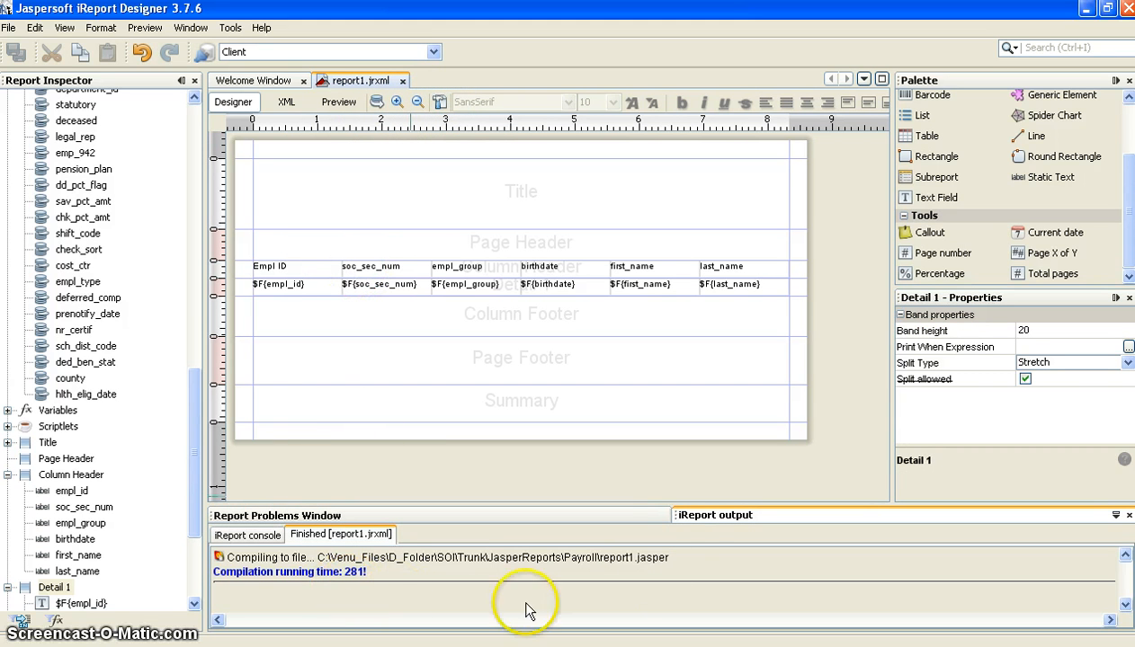
{"action": "left_click_drag", "start_coordinate": [653, 505], "coordinate": [661, 464]}
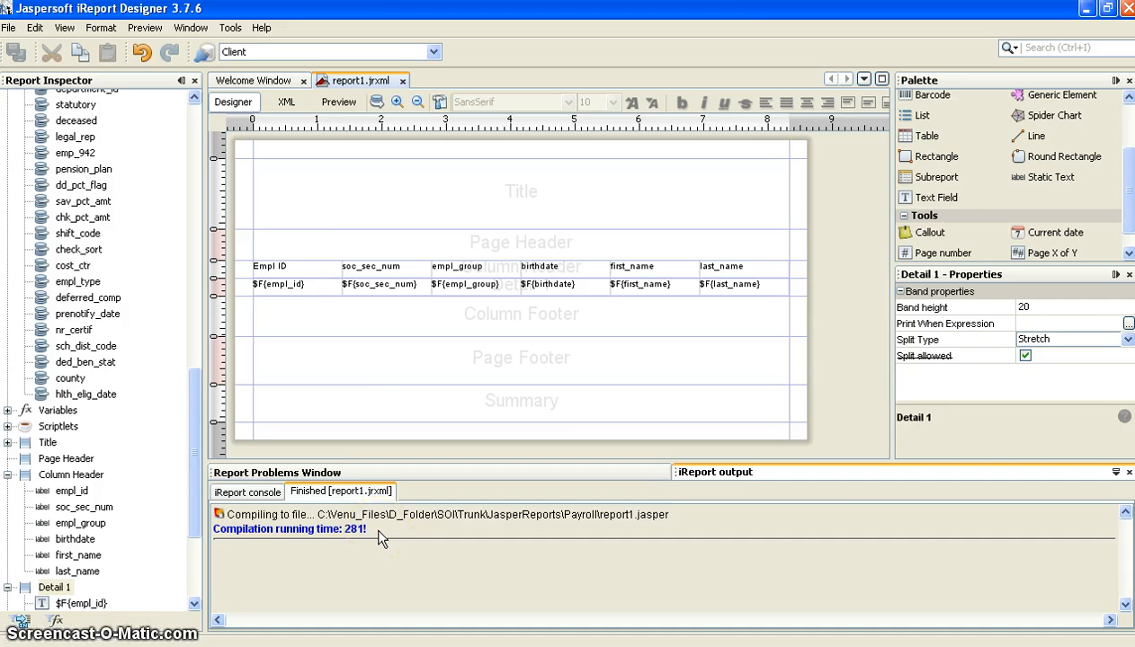
Preview report1 filled with data and examine its column headers and employee rows.
{"action": "left_click", "coordinate": [344, 106]}
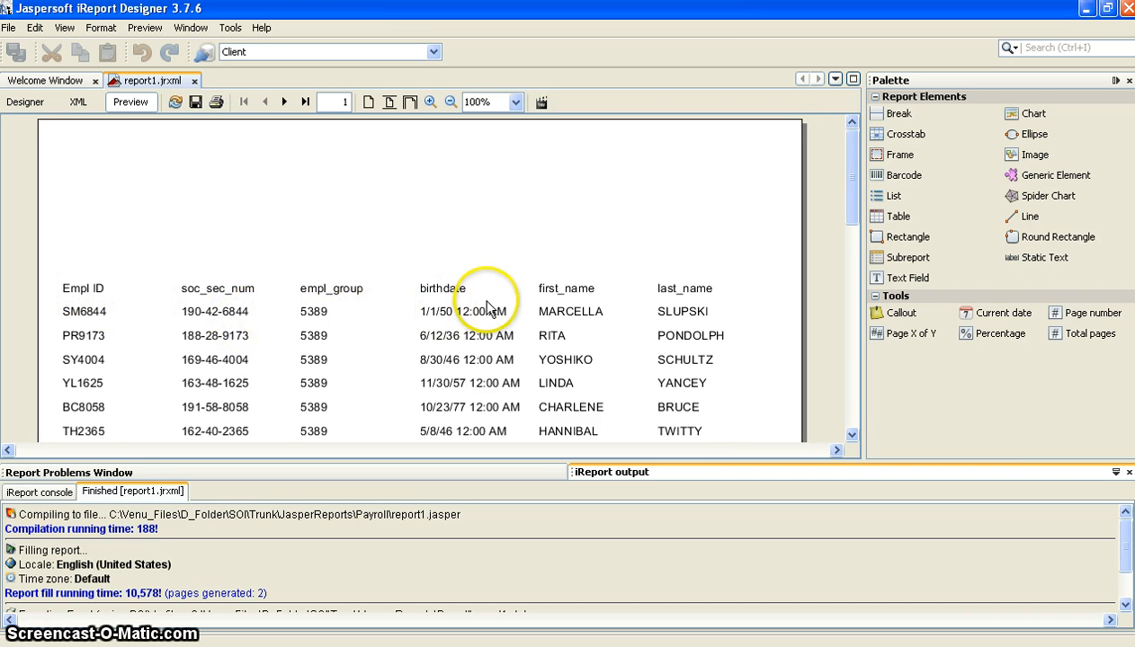
{"action": "scroll", "coordinate": [481, 303], "scroll_direction": "down", "scroll_amount": 1}
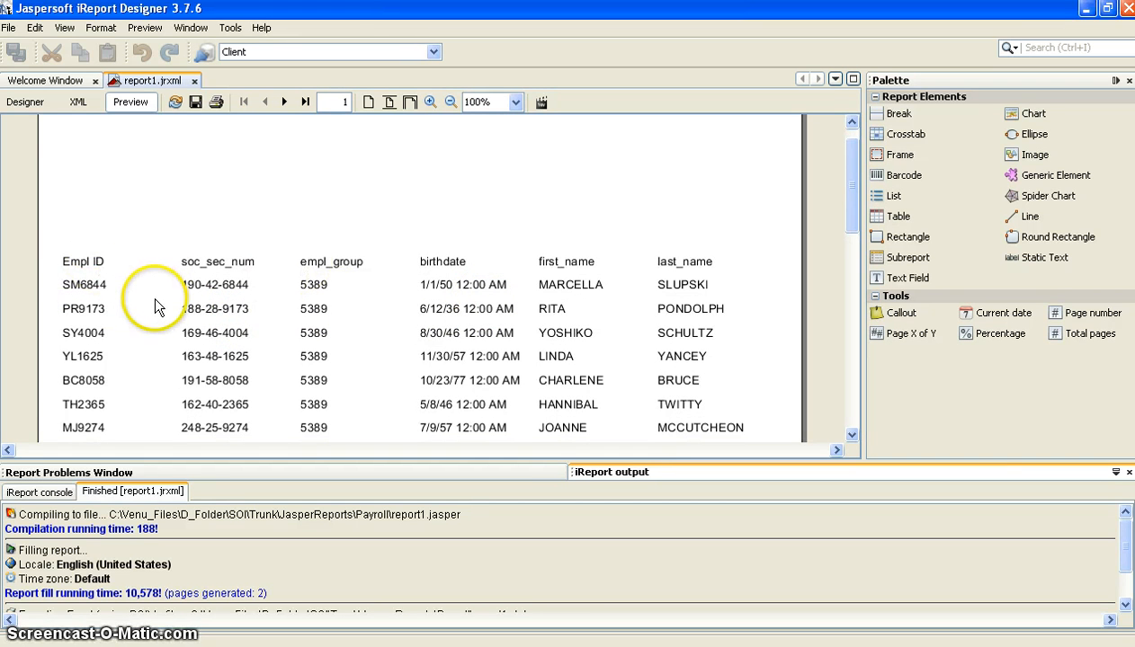
Switch to the report1 workbook in Microsoft Excel, maximize its window and select the header cells from Empl ID to last_name.
{"action": "scroll", "coordinate": [448, 295], "scroll_direction": "down", "scroll_amount": 3}
{"action": "scroll", "coordinate": [461, 315], "scroll_direction": "down", "scroll_amount": 2}
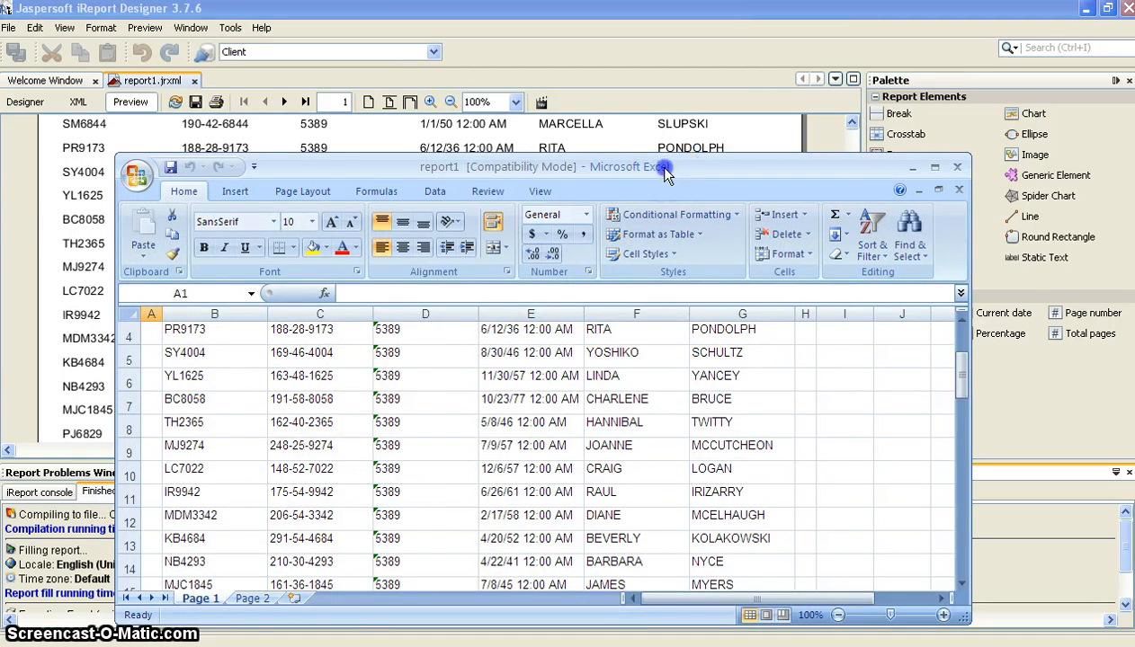
{"action": "double_click", "coordinate": [663, 169]}
{"action": "left_click", "coordinate": [254, 335]}
{"action": "scroll", "coordinate": [402, 326], "scroll_direction": "up", "scroll_amount": 1}
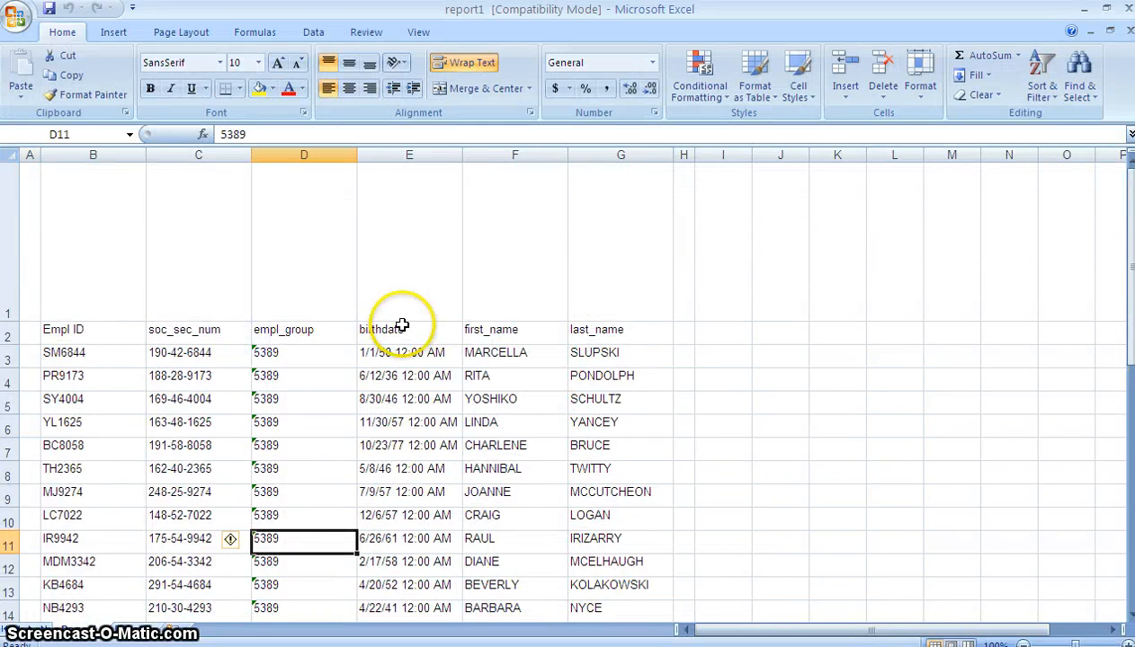
{"action": "scroll", "coordinate": [402, 325], "scroll_direction": "down", "scroll_amount": 1}
{"action": "scroll", "coordinate": [304, 324], "scroll_direction": "up", "scroll_amount": 1}
{"action": "left_click_drag", "start_coordinate": [76, 331], "coordinate": [598, 329]}
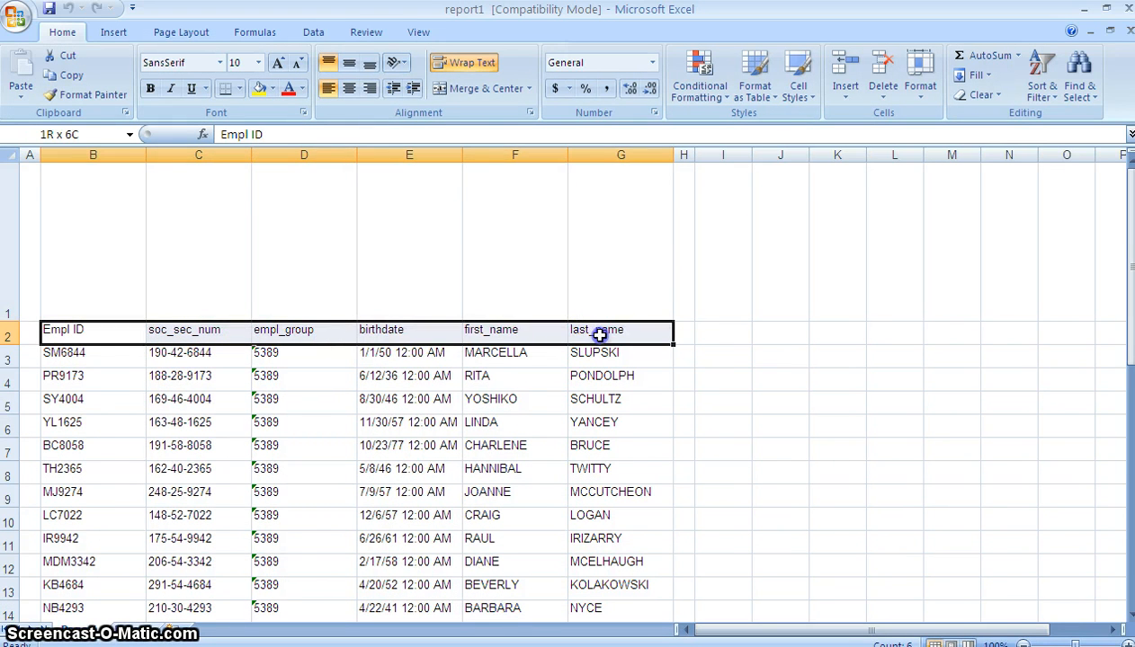
Examine the employee rows on Page 1 down to the last record, and recheck the column header row.
{"action": "scroll", "coordinate": [180, 393], "scroll_direction": "down", "scroll_amount": 9}
{"action": "scroll", "coordinate": [183, 393], "scroll_direction": "down", "scroll_amount": 1}
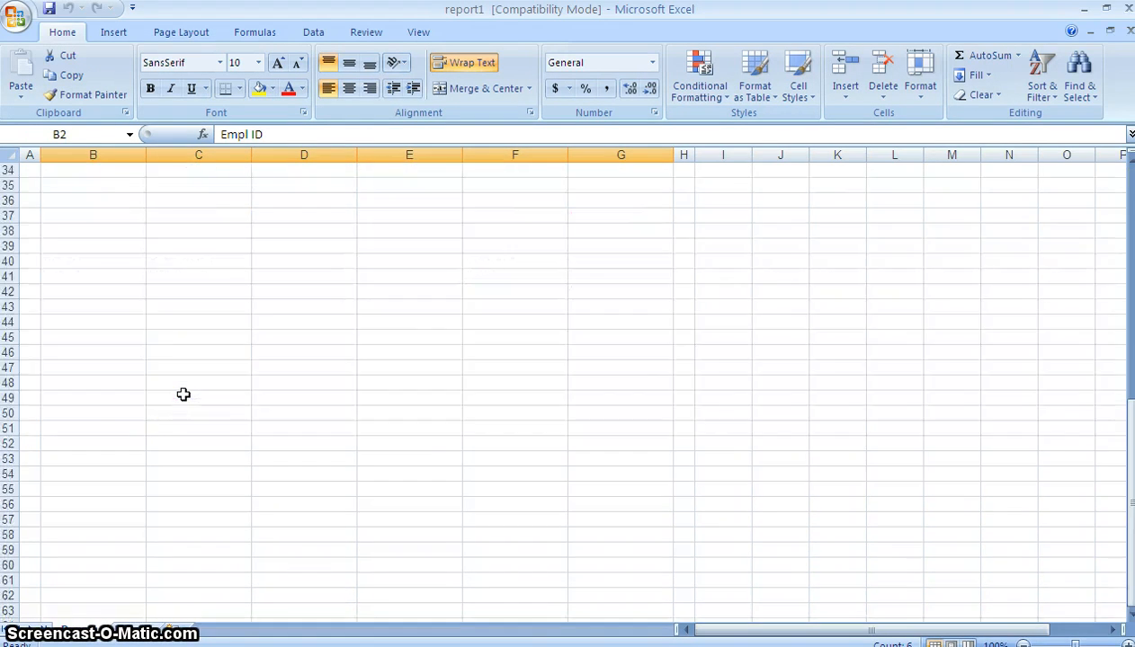
{"action": "scroll", "coordinate": [183, 394], "scroll_direction": "up", "scroll_amount": 4}
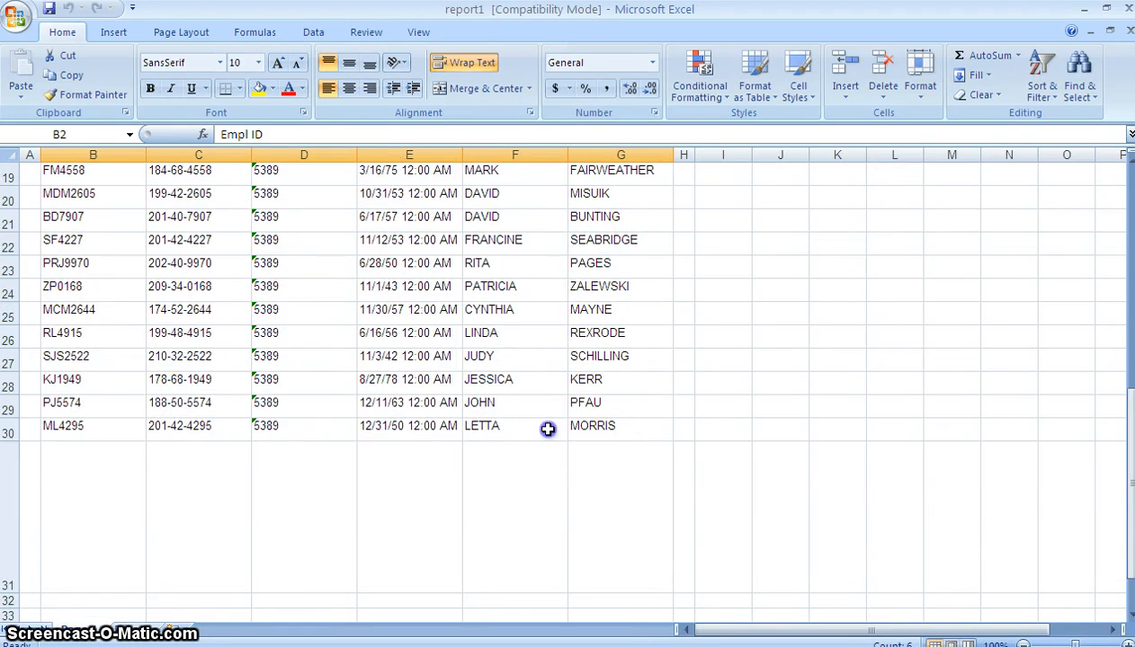
{"action": "left_click_drag", "start_coordinate": [593, 428], "coordinate": [48, 155]}
{"action": "left_click", "coordinate": [153, 315]}
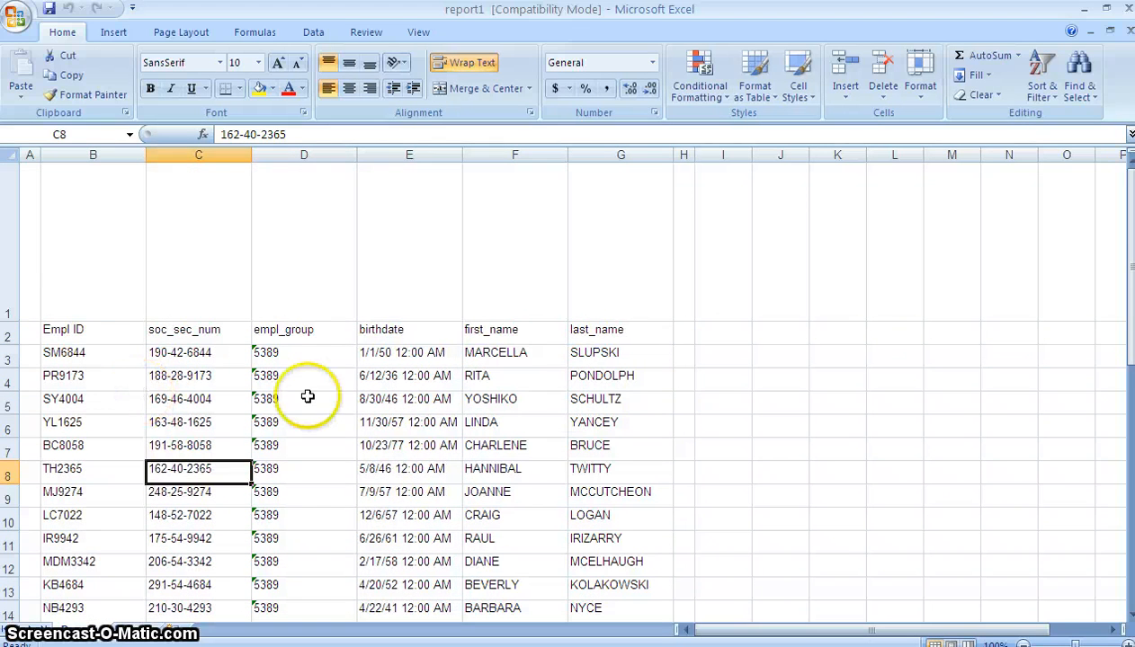
{"action": "left_click", "coordinate": [629, 336]}
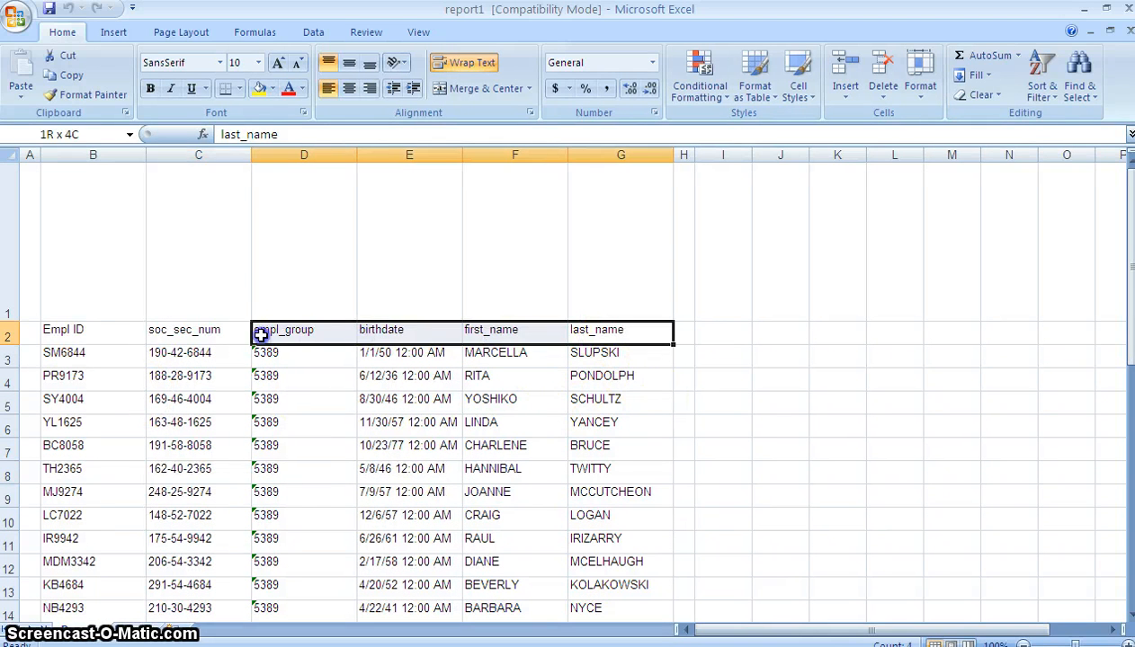